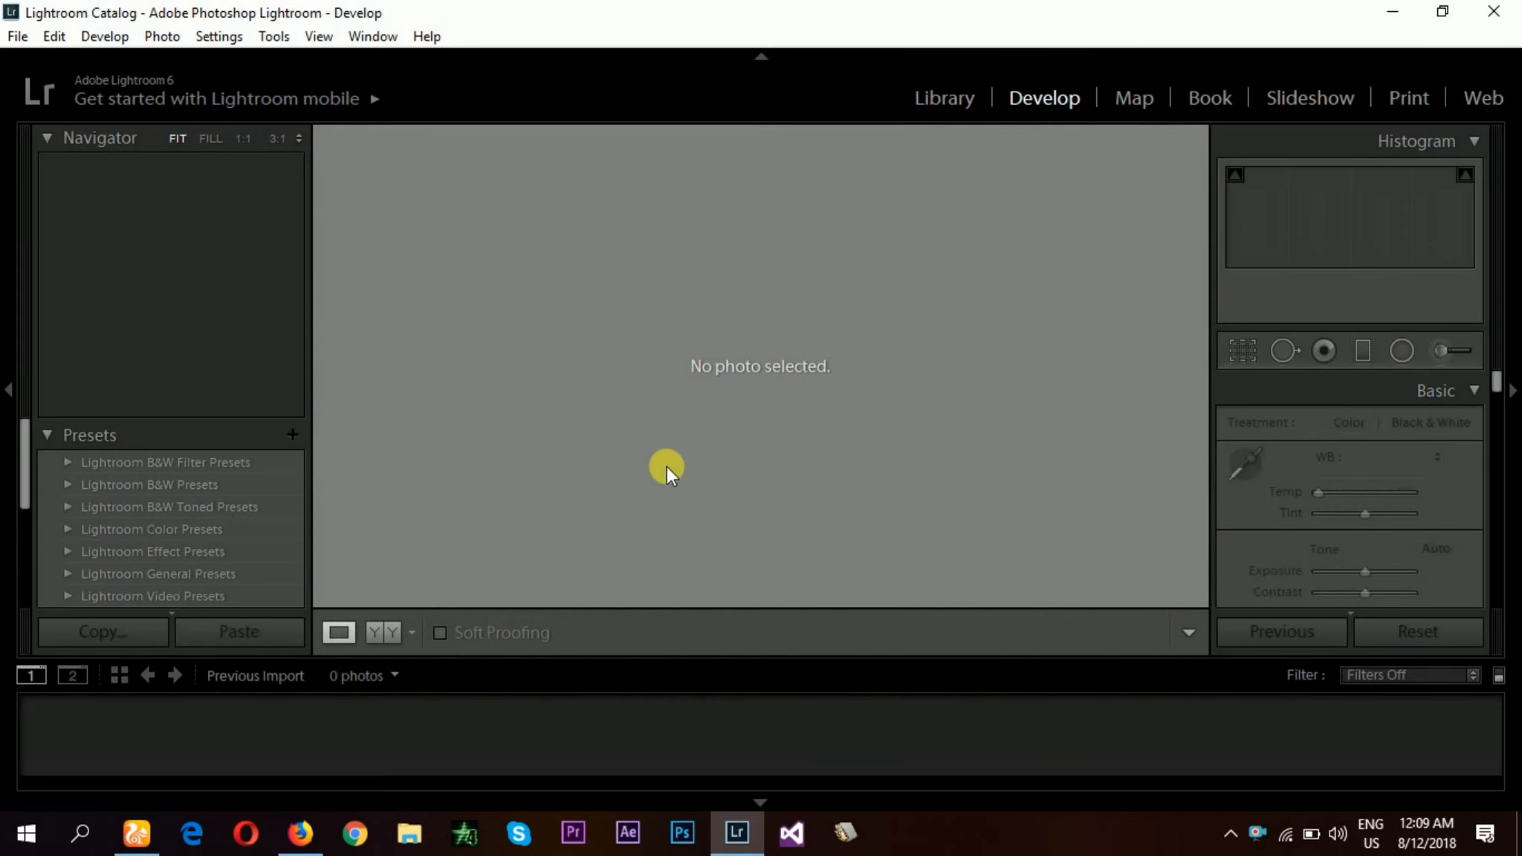
# - Import only IMG_8906.JPG, the portrait of the man in a maroon shirt, from the Logos folder on the C drive
pyautogui.click(46, 434)
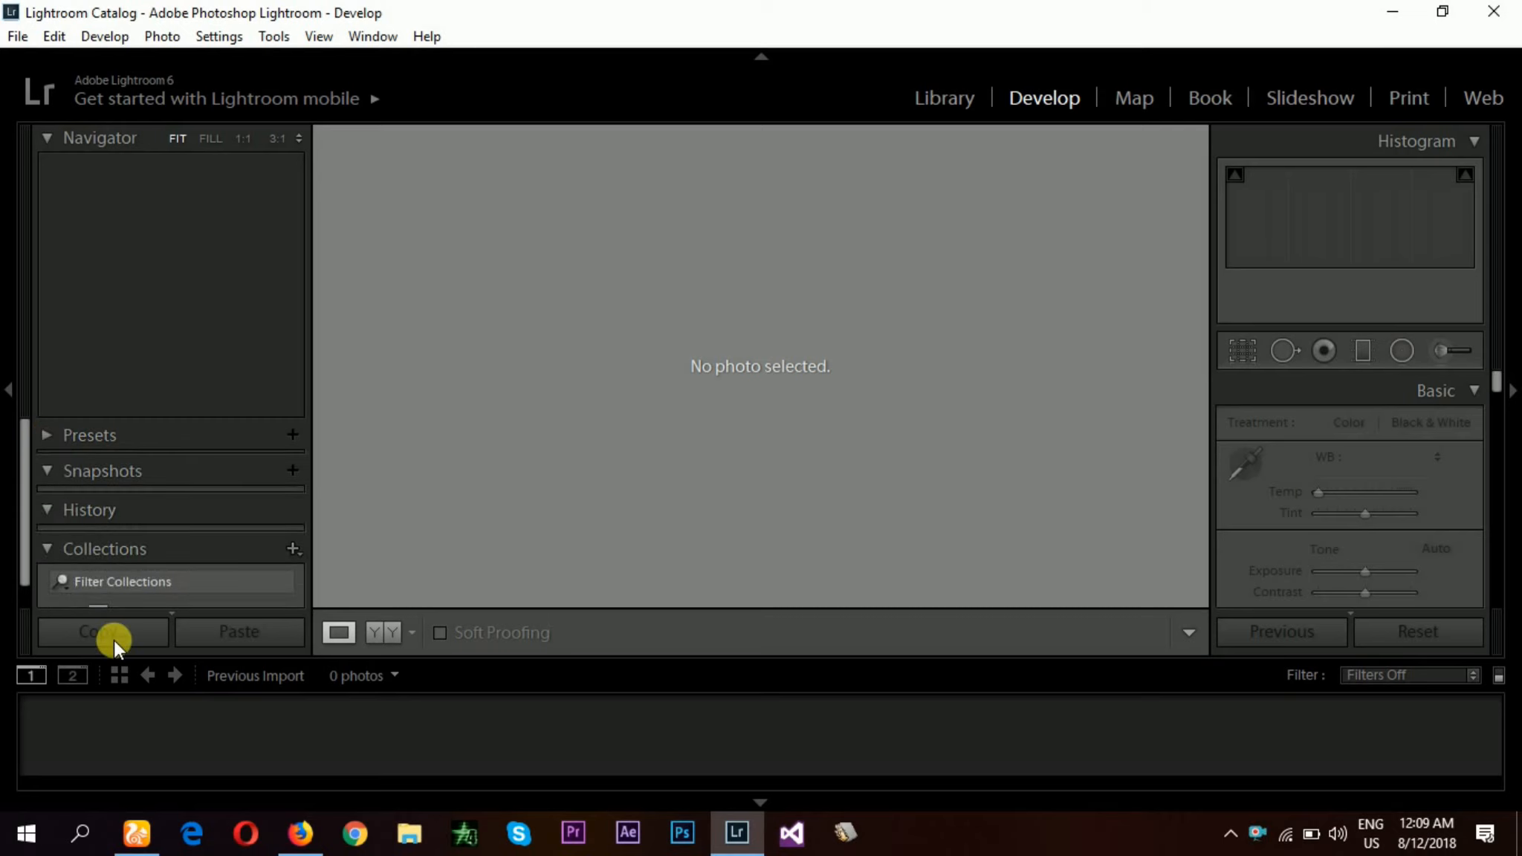
pyautogui.click(17, 37)
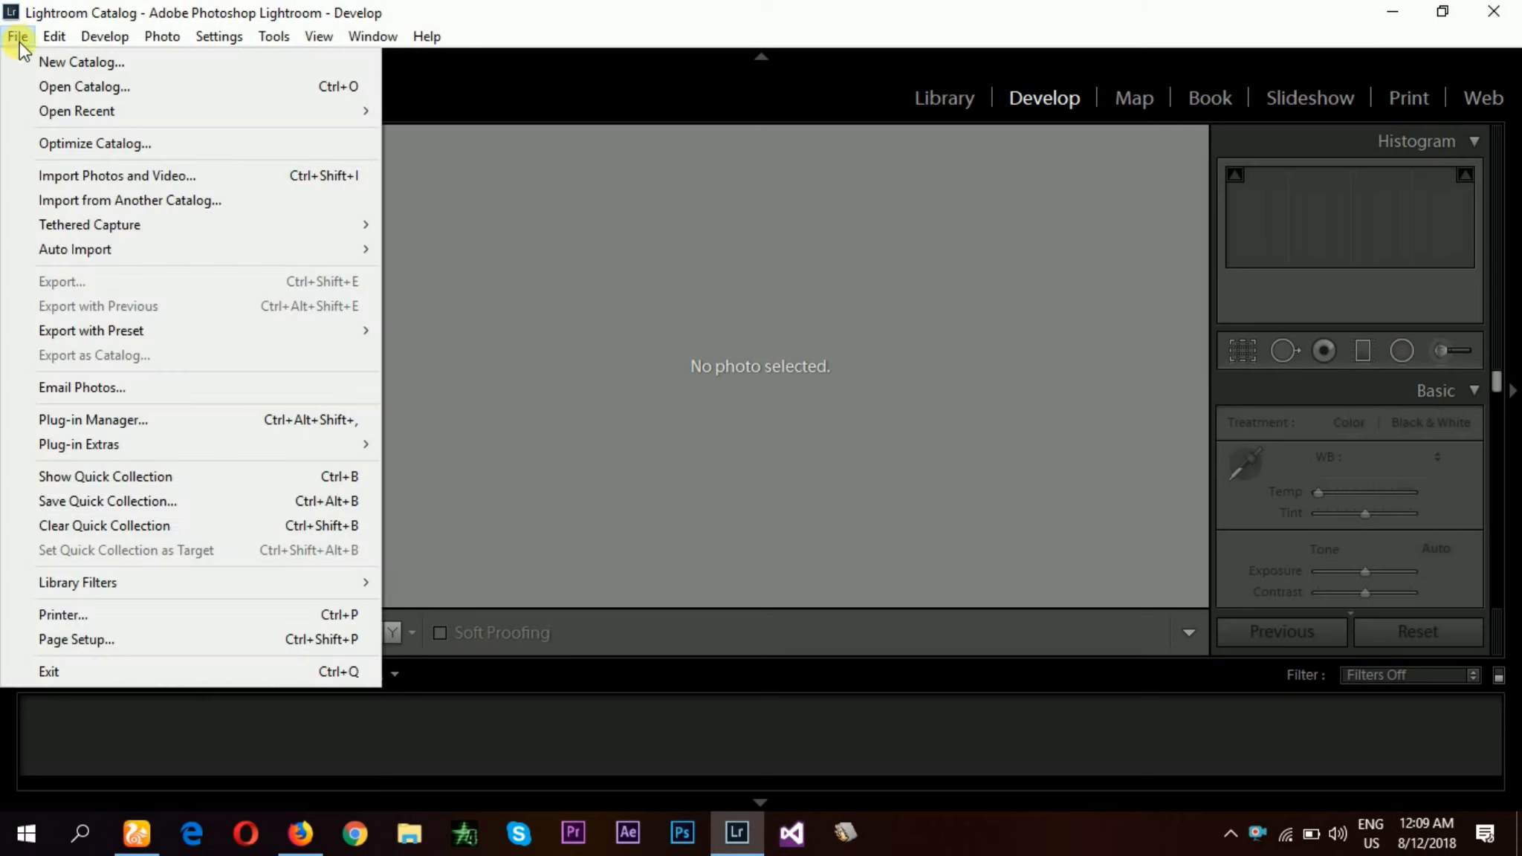
pyautogui.click(130, 174)
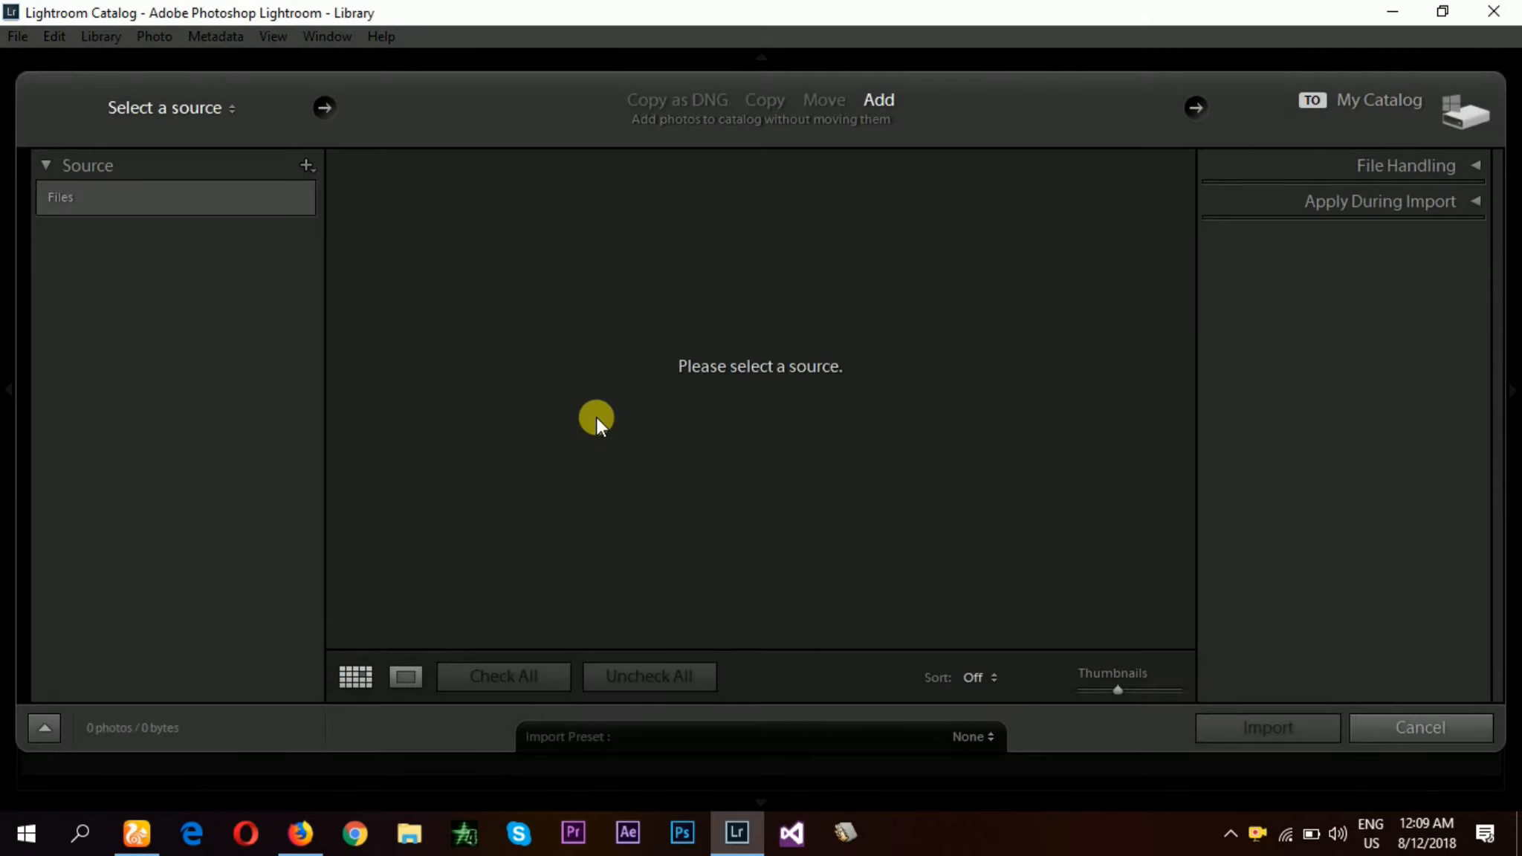
pyautogui.click(164, 434)
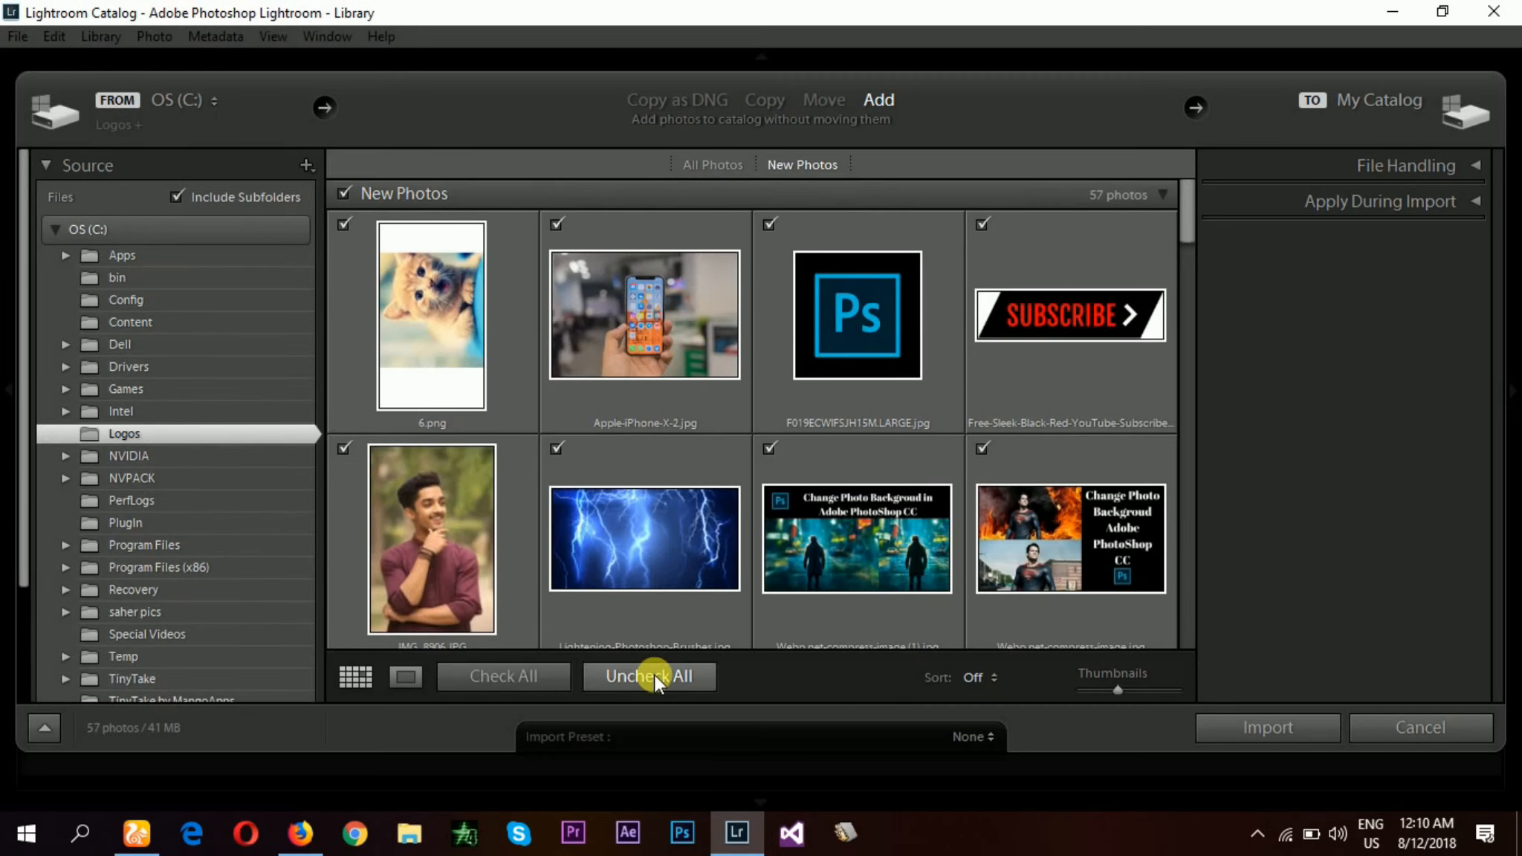
pyautogui.click(639, 677)
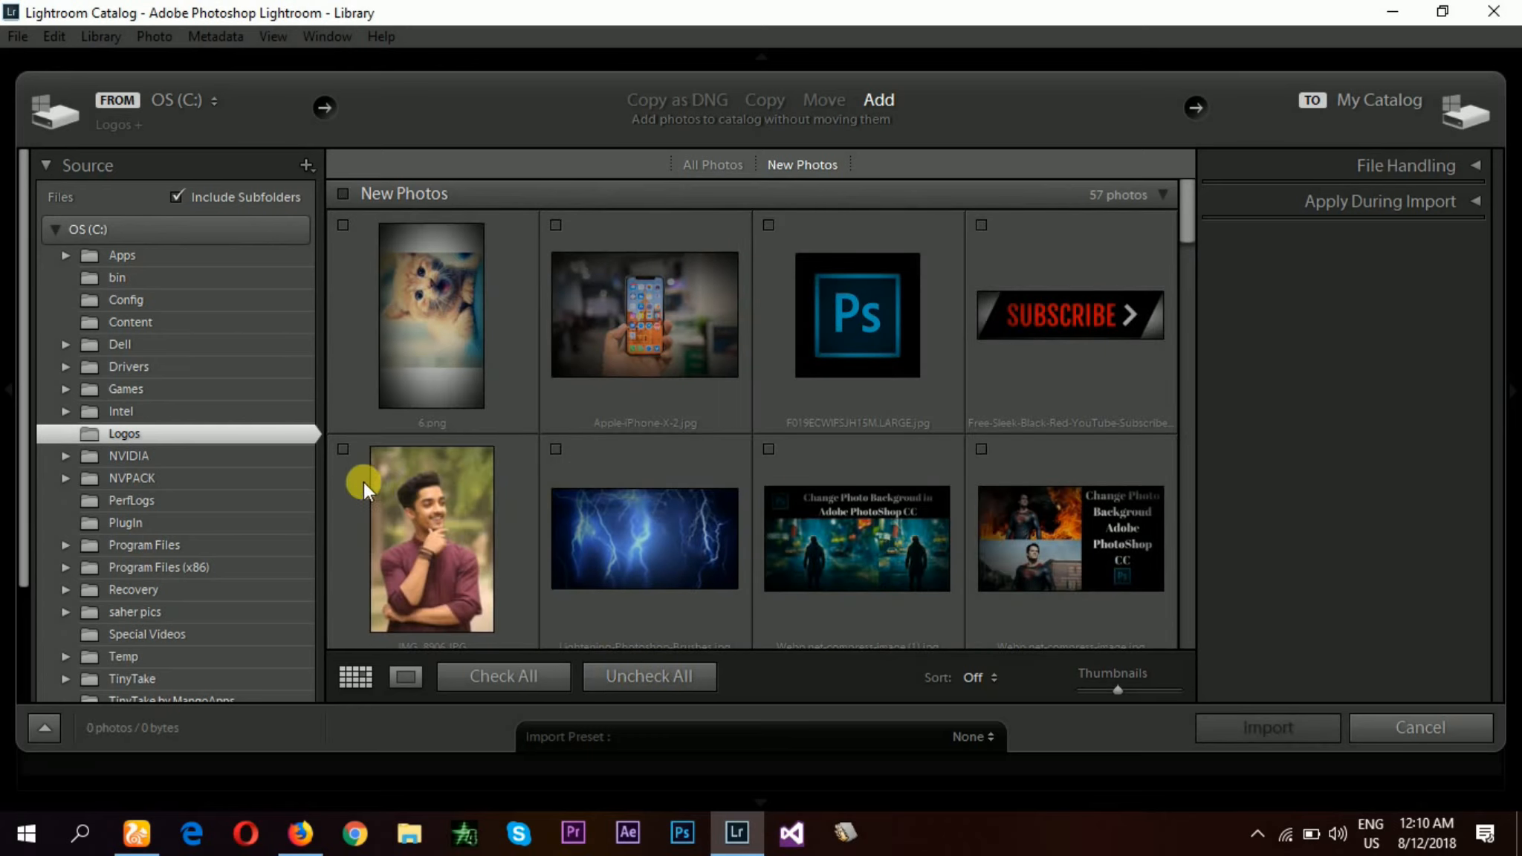
pyautogui.click(342, 449)
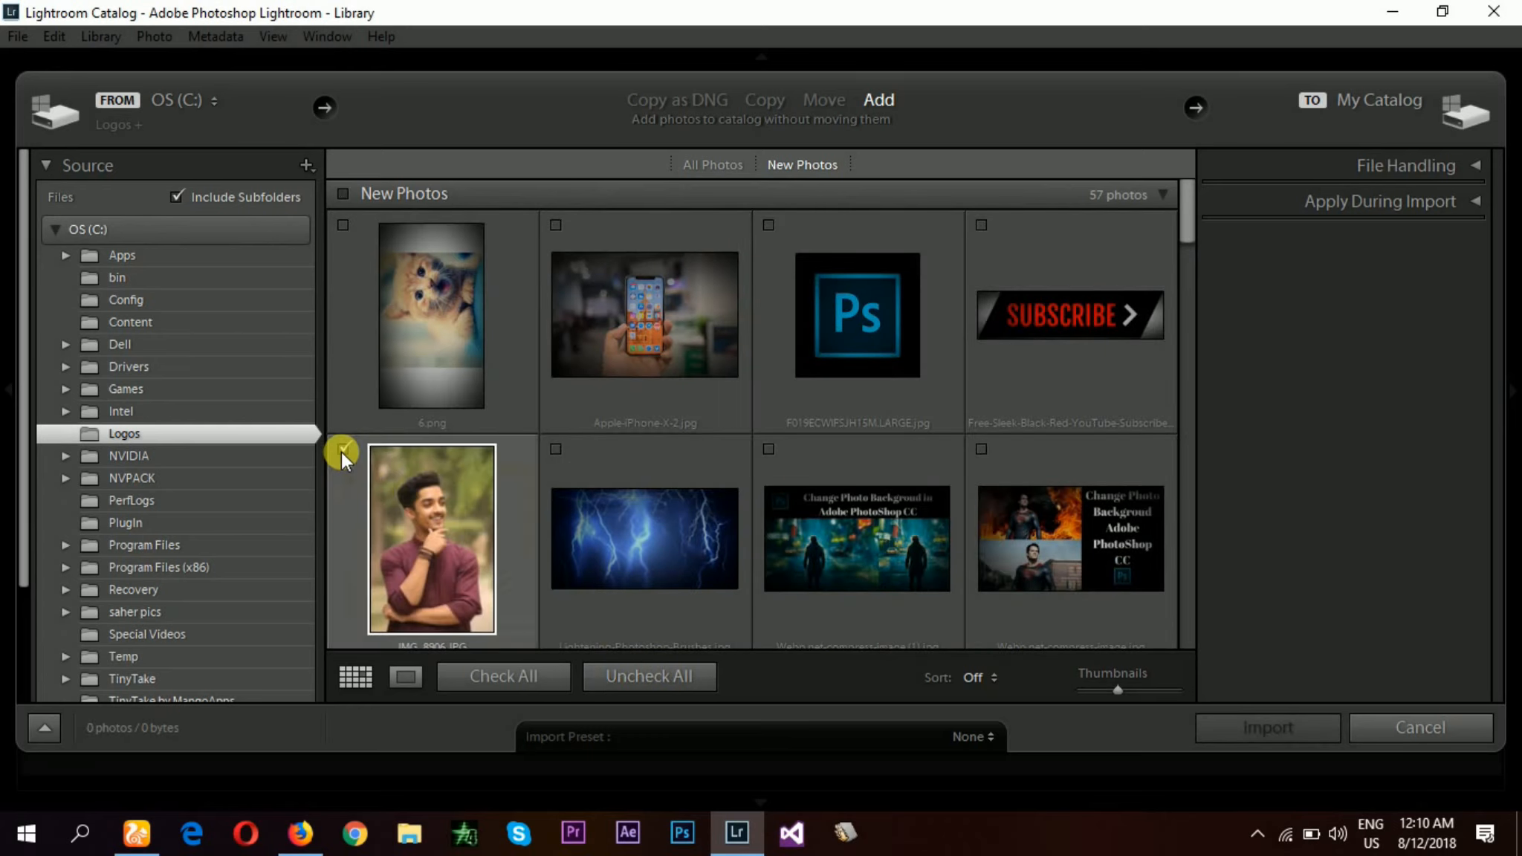
pyautogui.click(1275, 725)
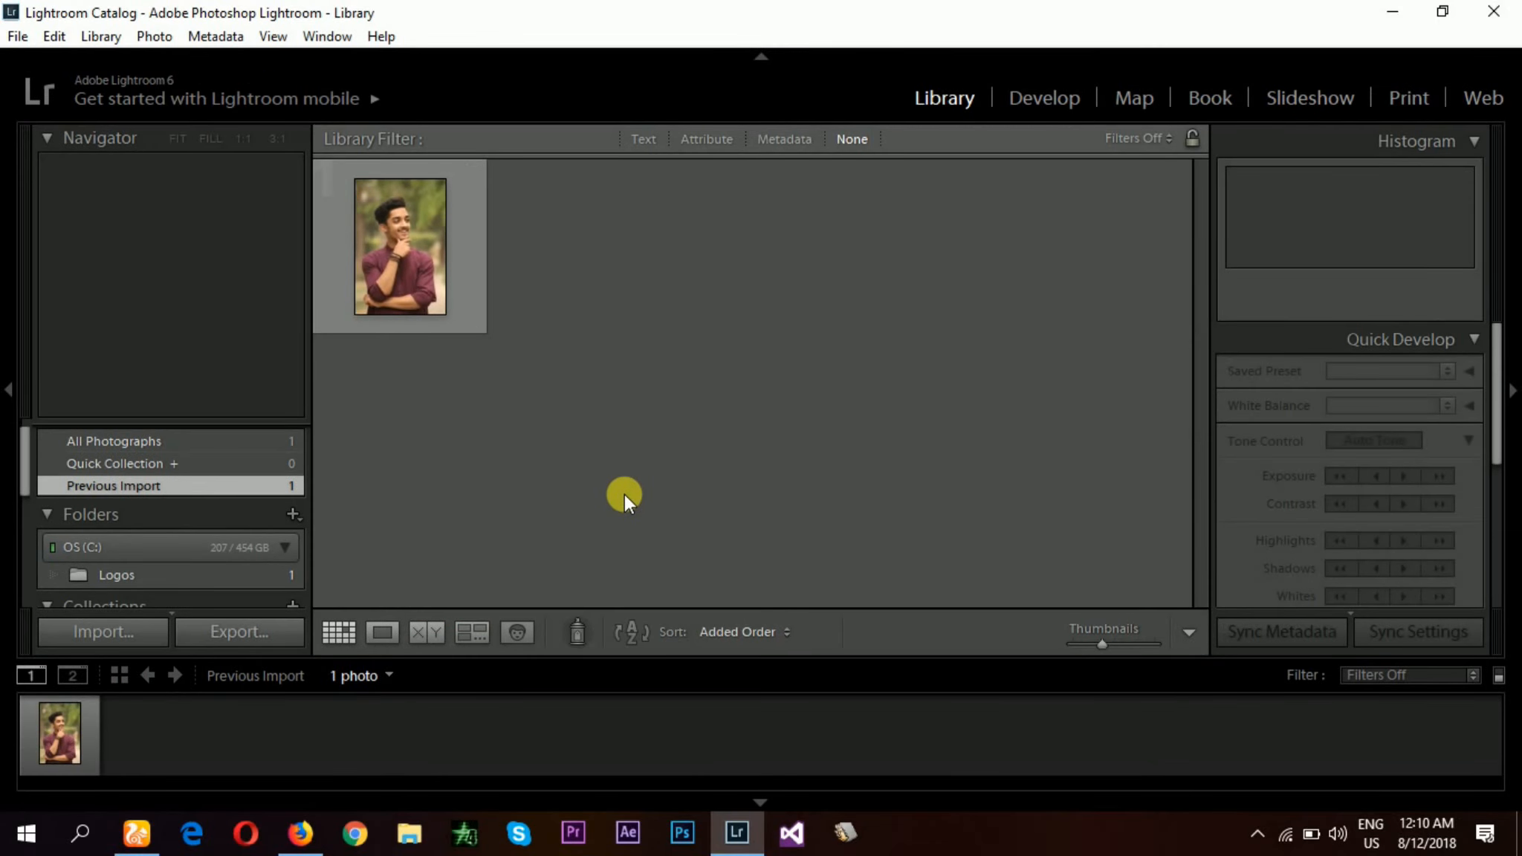
# - Show the imported portrait enlarged in loupe view and open it in the Develop module
pyautogui.click(383, 633)
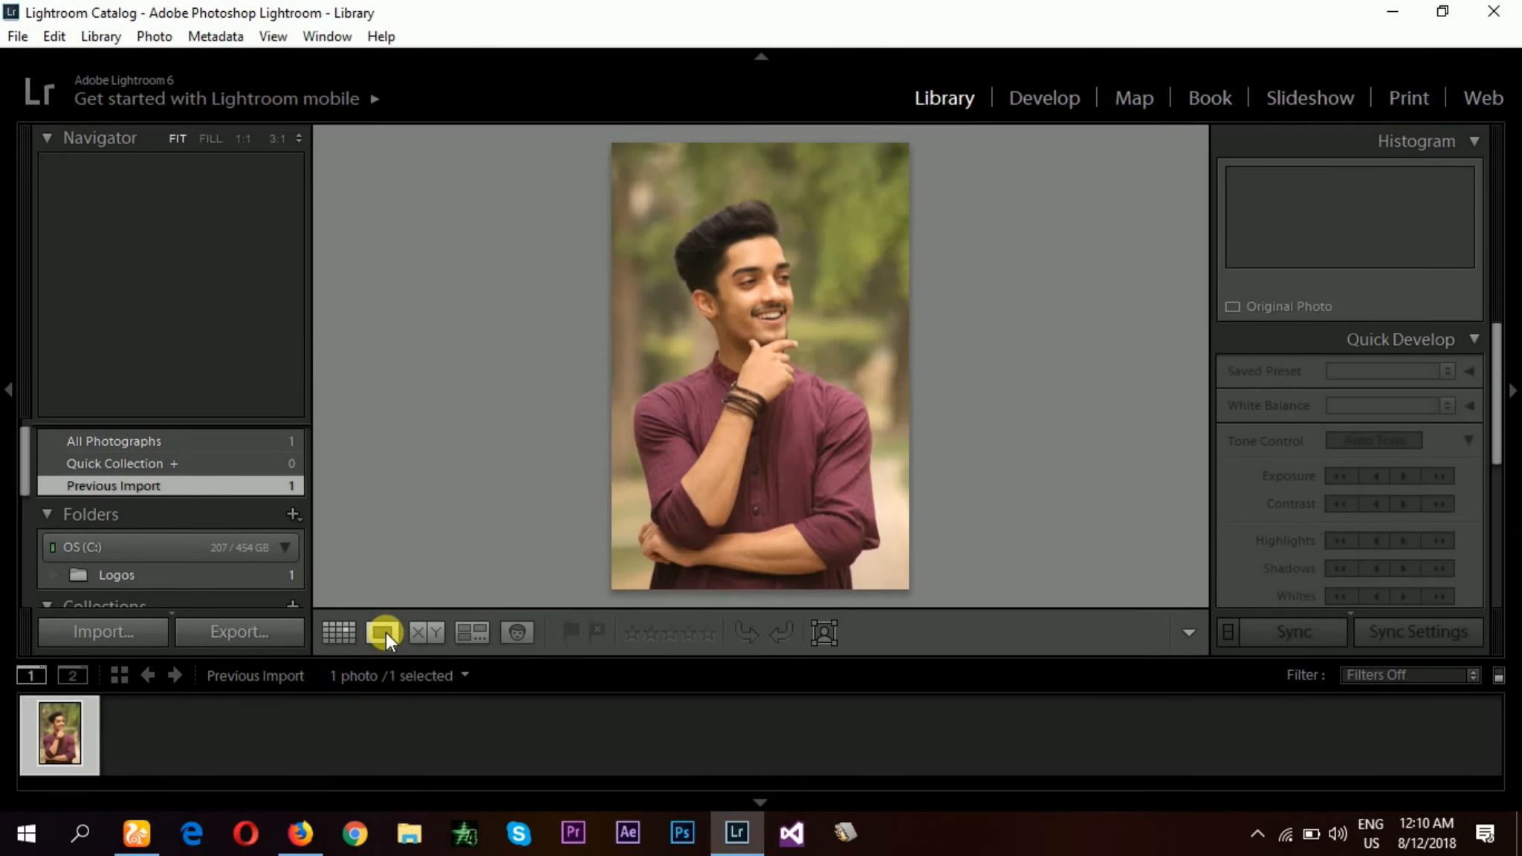
pyautogui.click(1049, 99)
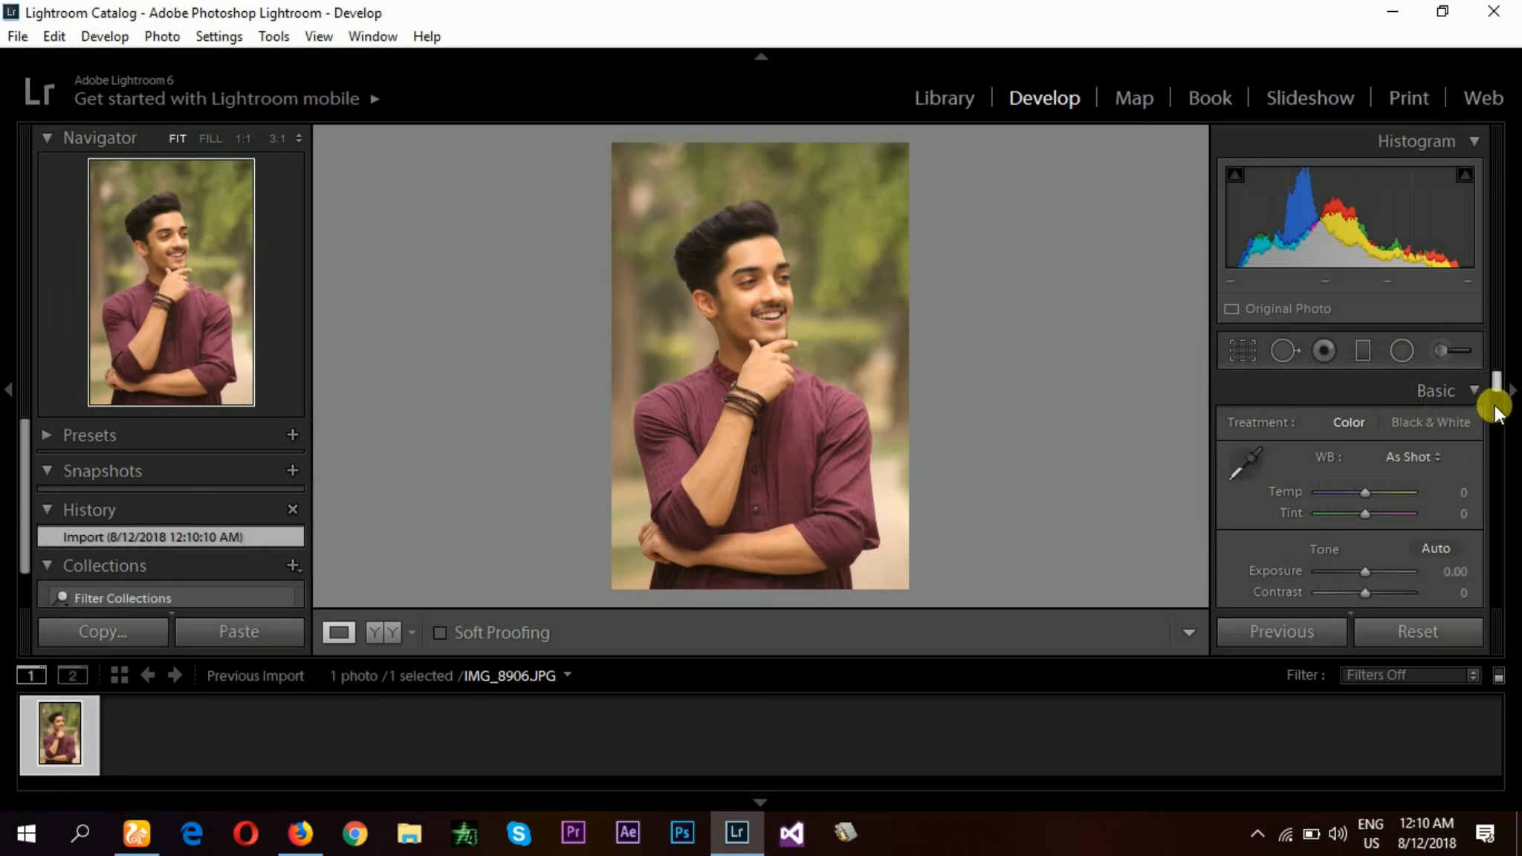
# - Shape the tone curve by lowering the Shadows to -62 and setting the Lights to -1
pyautogui.moveTo(1495, 384)
pyautogui.mouseDown()
pyautogui.moveTo(1498, 409)
pyautogui.moveTo(1497, 383)
pyautogui.mouseUp()
pyautogui.click(1476, 388)
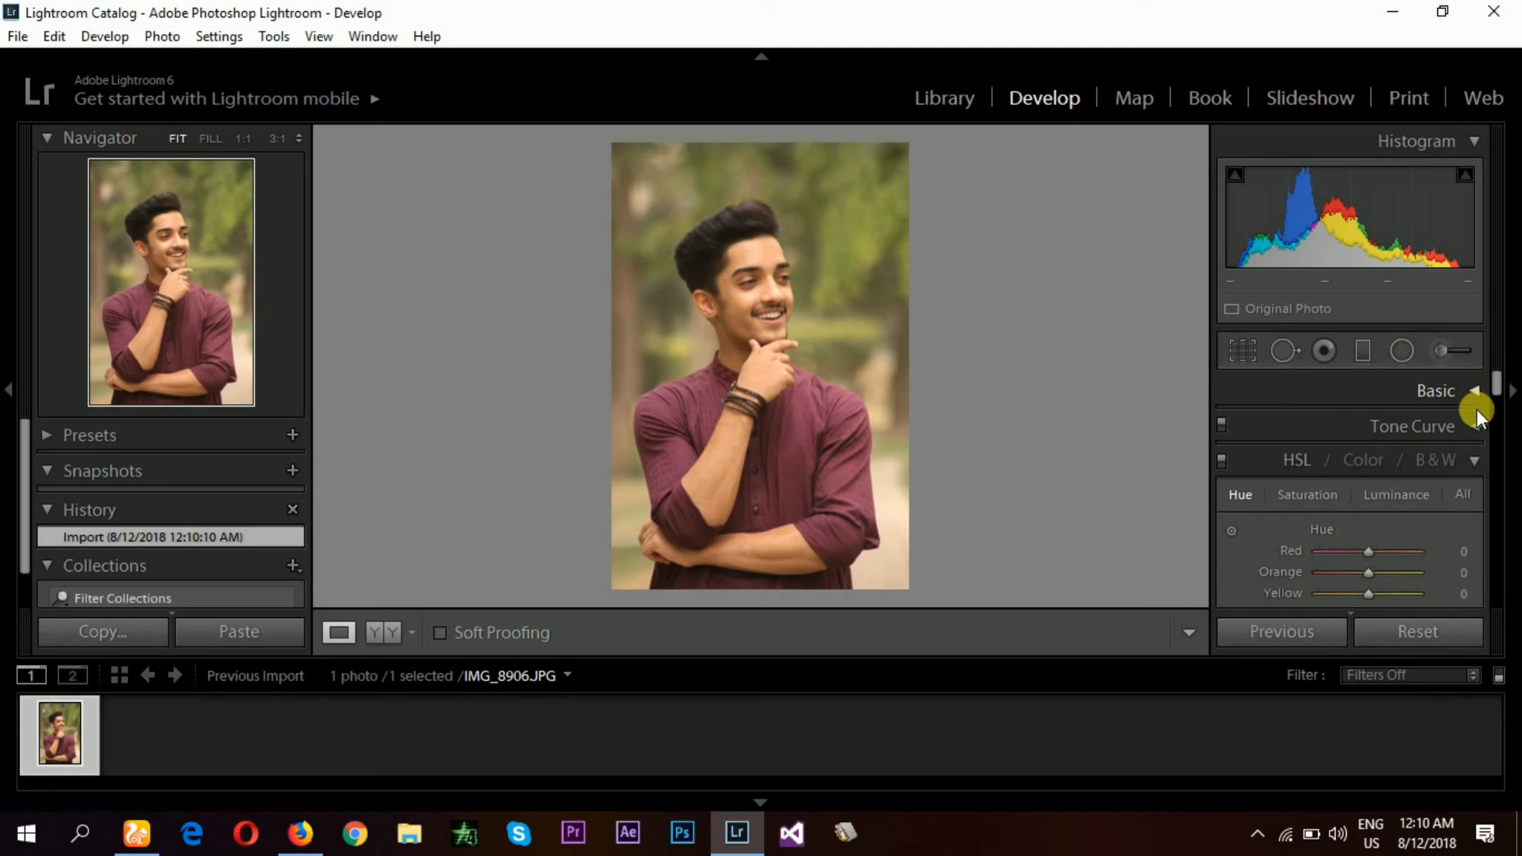
pyautogui.click(1474, 426)
pyautogui.moveTo(1273, 586)
pyautogui.mouseDown()
pyautogui.moveTo(1294, 598)
pyautogui.moveTo(1294, 579)
pyautogui.mouseUp()
pyautogui.moveTo(1357, 500); pyautogui.dragTo(1358, 494)
pyautogui.moveTo(1420, 445); pyautogui.dragTo(1413, 433)
pyautogui.moveTo(1357, 500); pyautogui.dragTo(1357, 522)
pyautogui.moveTo(1289, 583); pyautogui.dragTo(1289, 583)
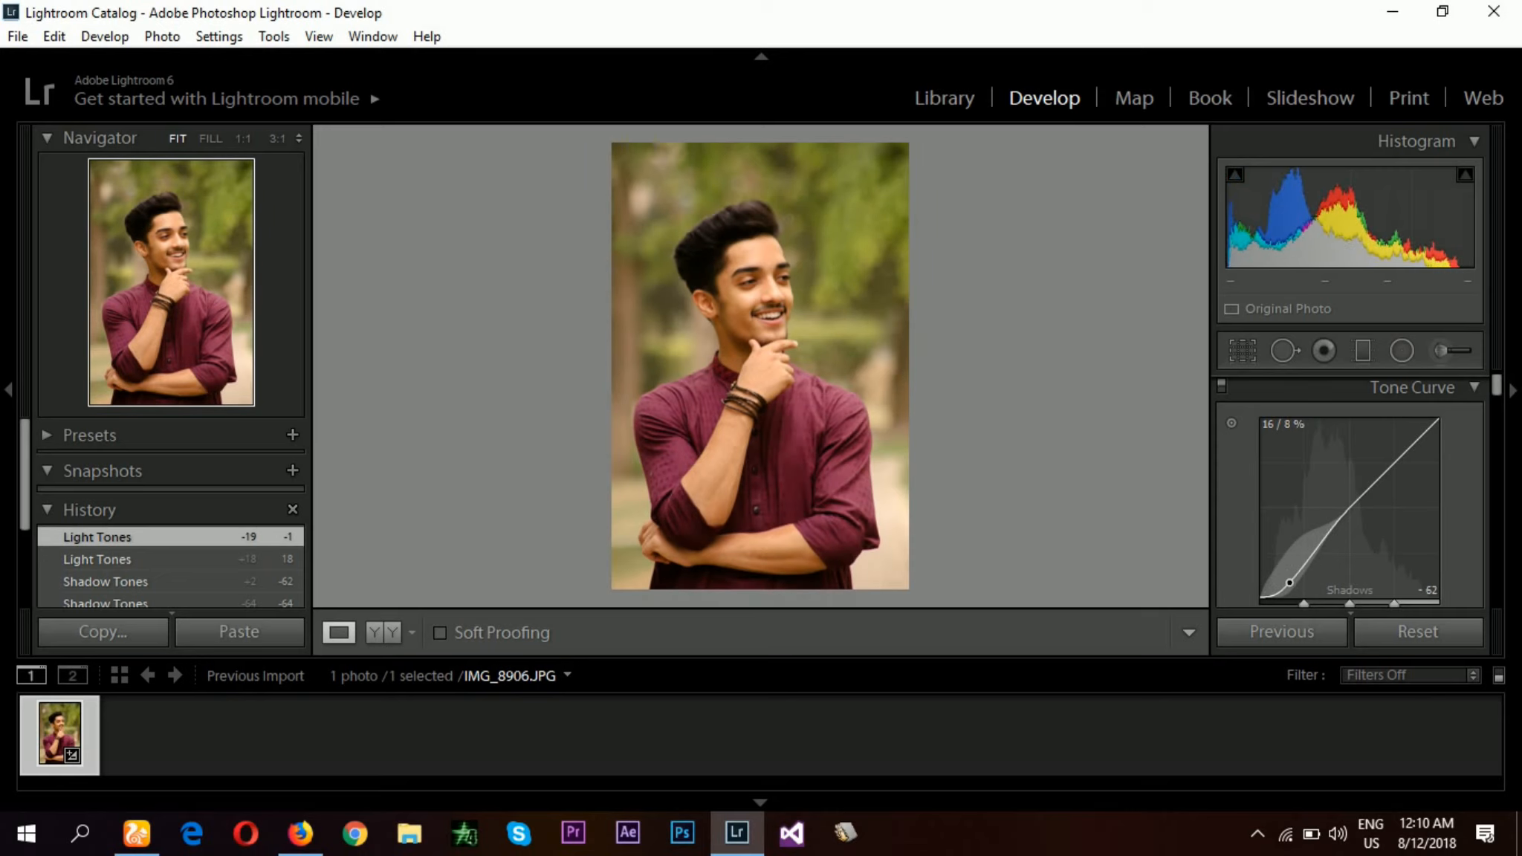
pyautogui.click(1474, 387)
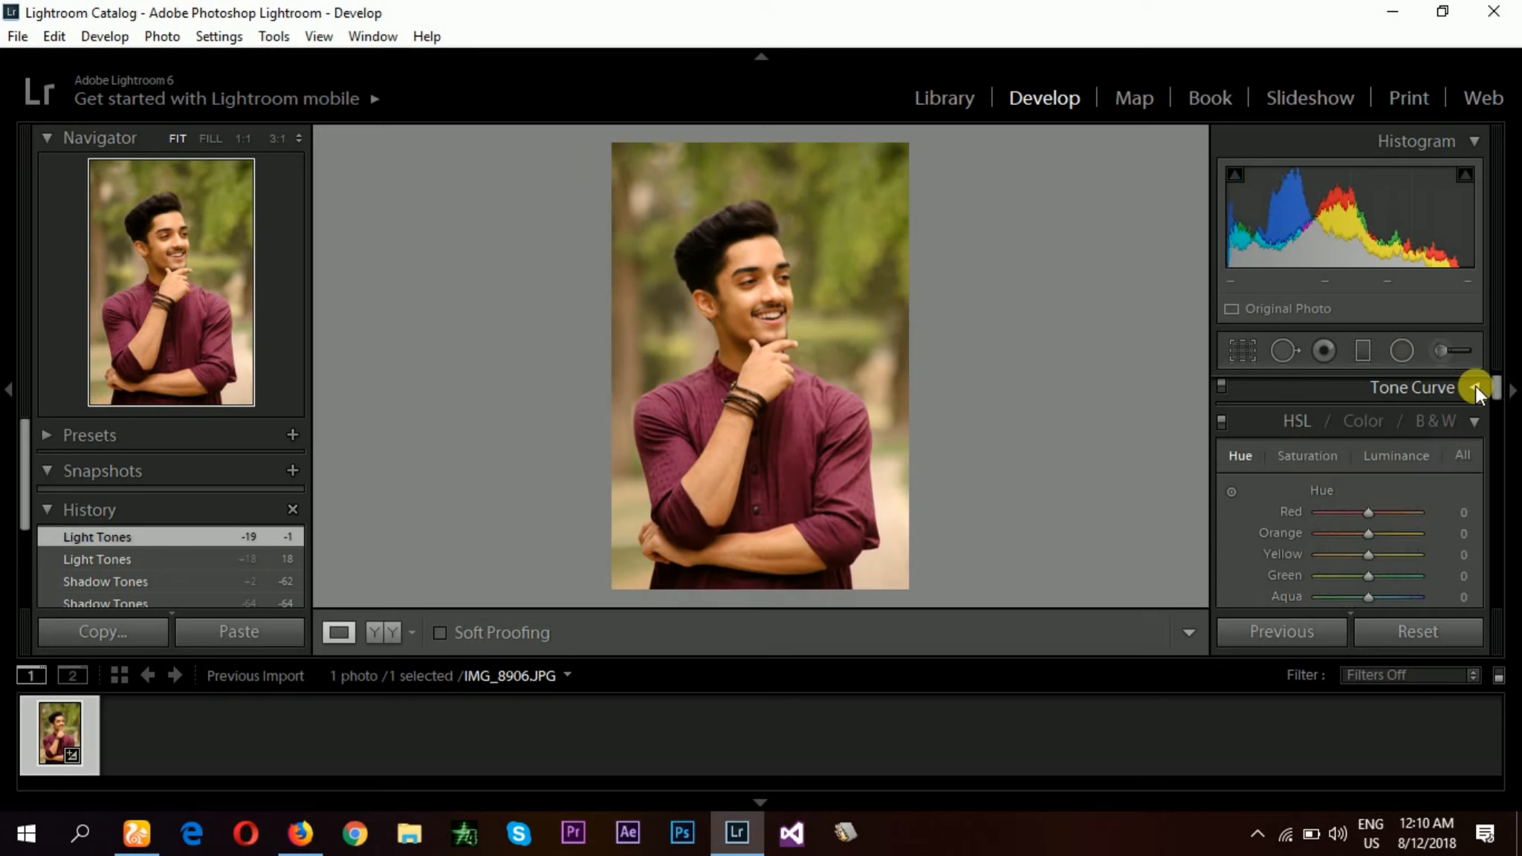
# - Cool the portrait's white balance by setting the temperature to -29 and the tint to +36
pyautogui.scroll(2, 1481, 440)
pyautogui.click(1459, 392)
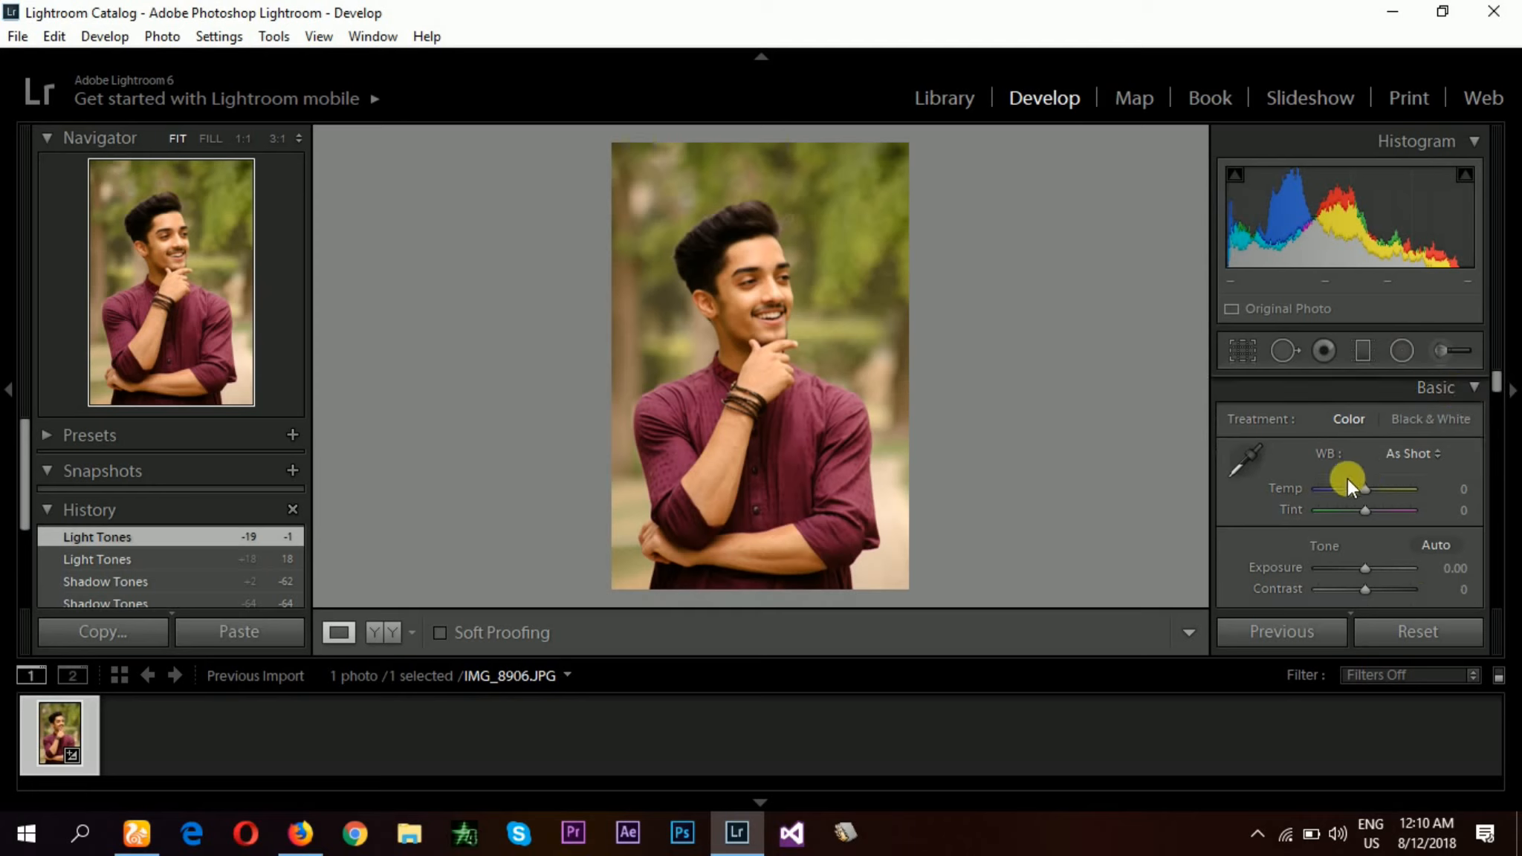
pyautogui.moveTo(1361, 489)
pyautogui.mouseDown()
pyautogui.moveTo(1283, 494)
pyautogui.moveTo(1420, 502)
pyautogui.moveTo(1348, 499)
pyautogui.moveTo(1386, 507)
pyautogui.mouseUp()
pyautogui.click(1470, 385)
pyautogui.click(1468, 382)
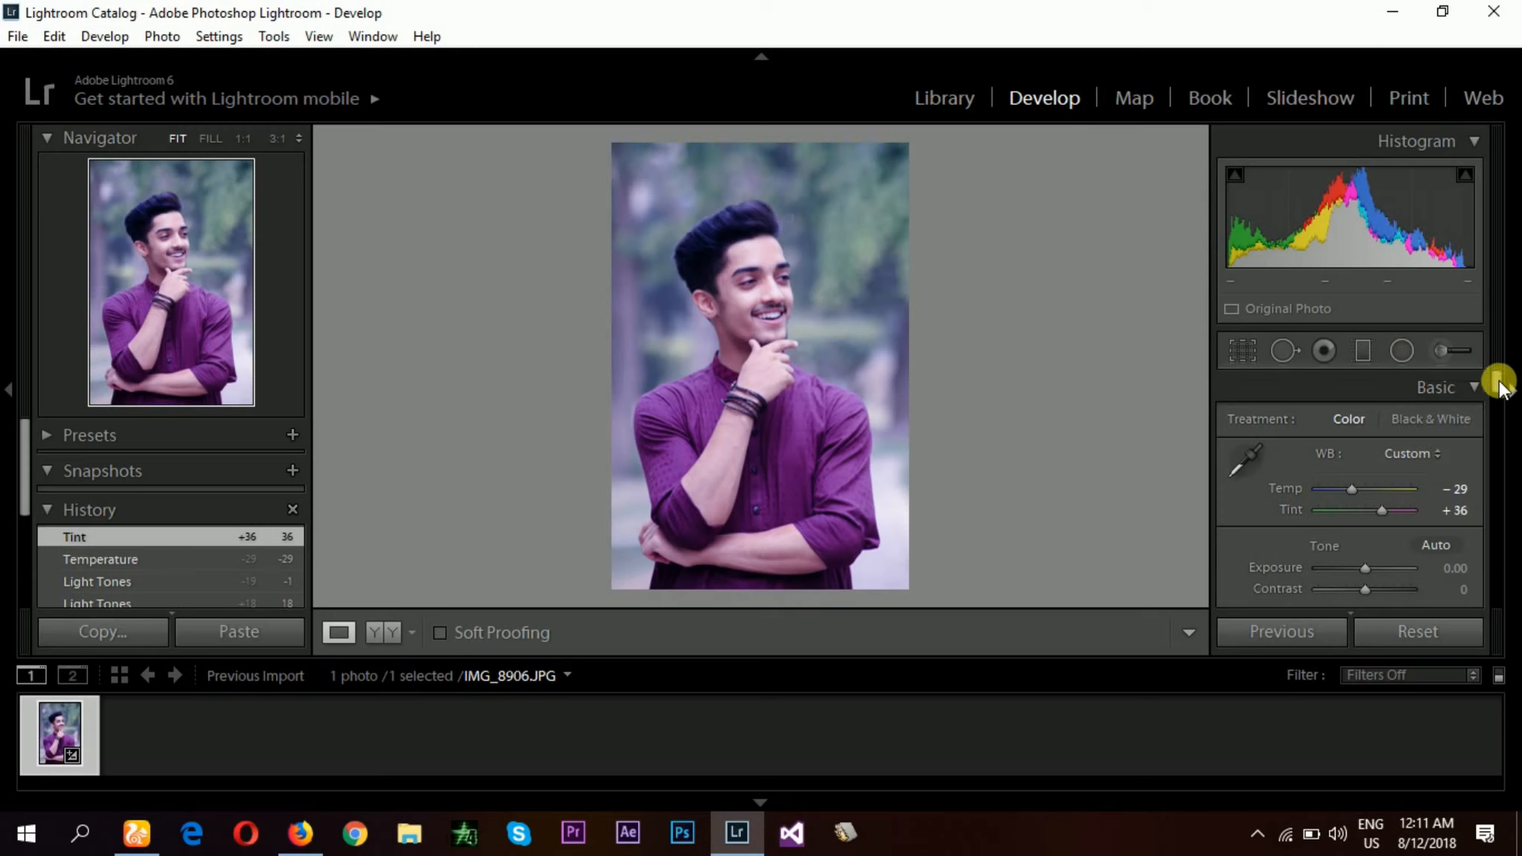
pyautogui.click(1499, 388)
pyautogui.click(1502, 389)
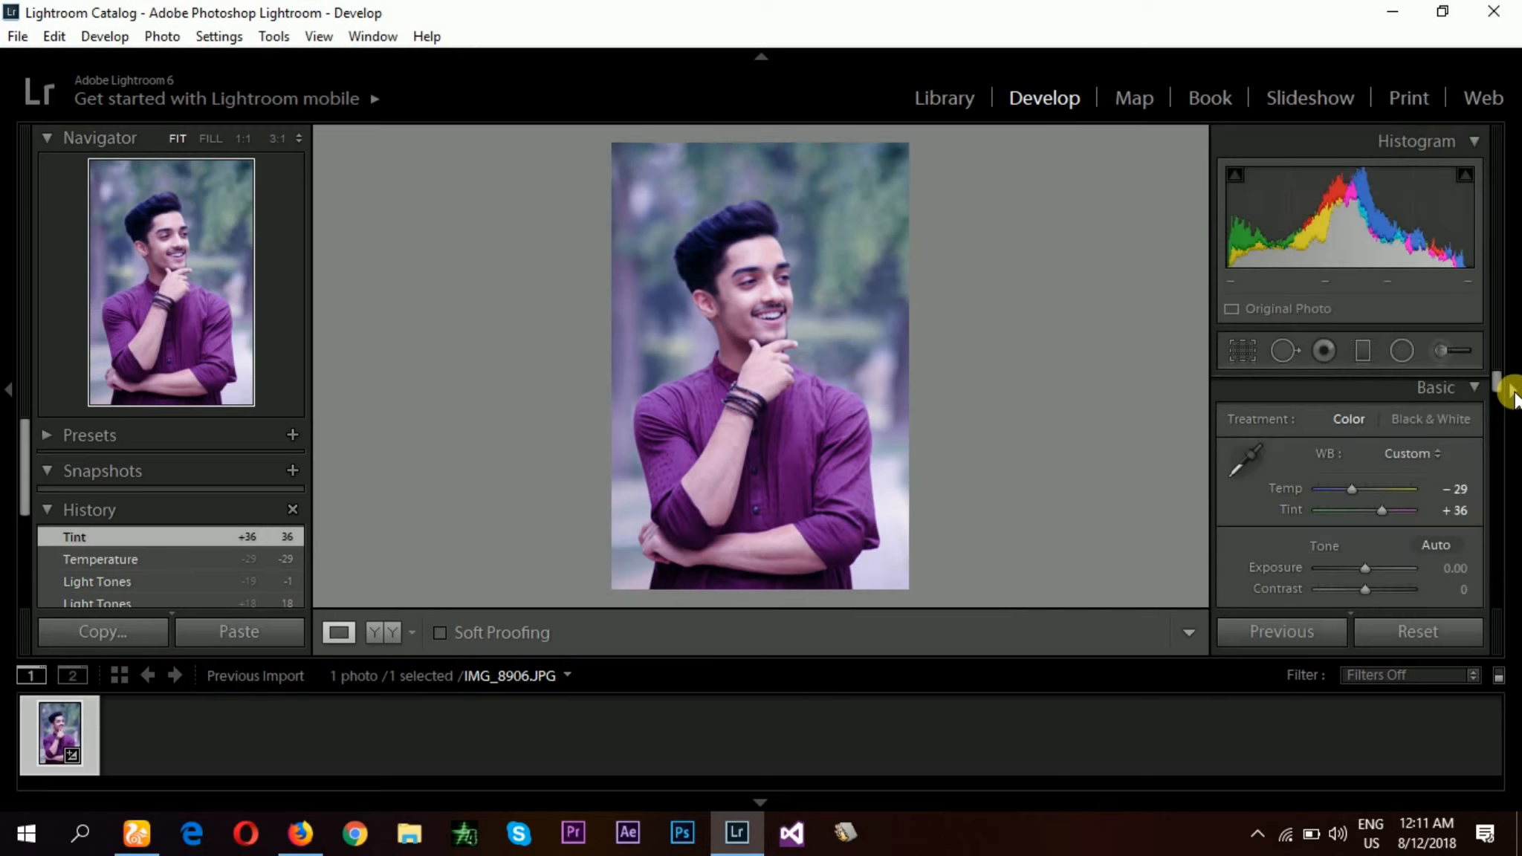
pyautogui.click(1508, 391)
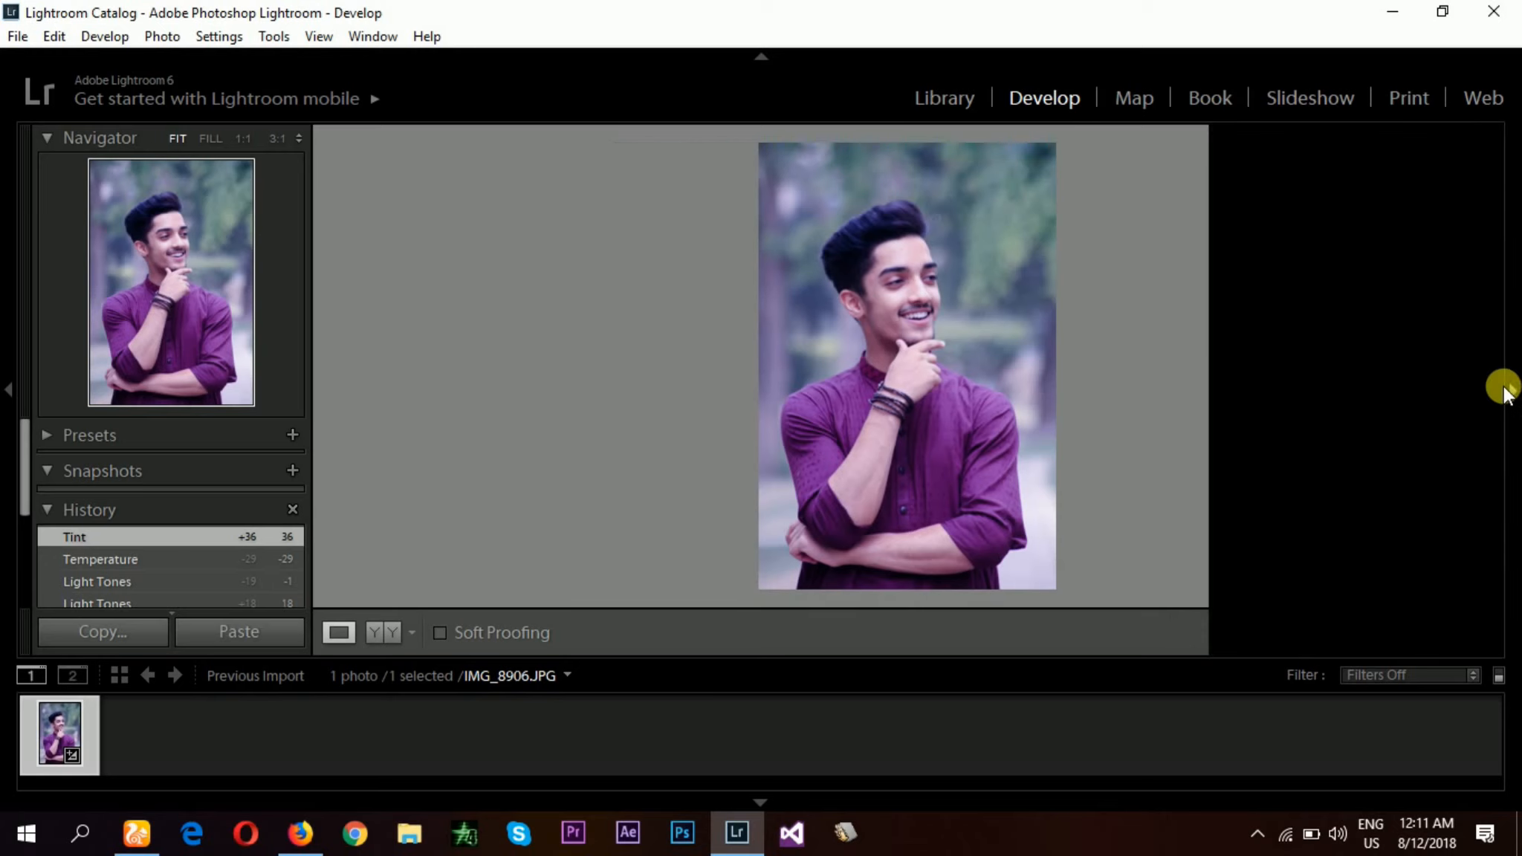
pyautogui.click(1508, 390)
# - Try exposure values of +0.12 and -0.24 on the portrait, resetting the exposure to 0 after each
pyautogui.scroll(-3, 1498, 376)
pyautogui.moveTo(1364, 491)
pyautogui.mouseDown()
pyautogui.moveTo(1386, 489)
pyautogui.moveTo(1366, 489)
pyautogui.mouseUp()
pyautogui.click(1449, 490)
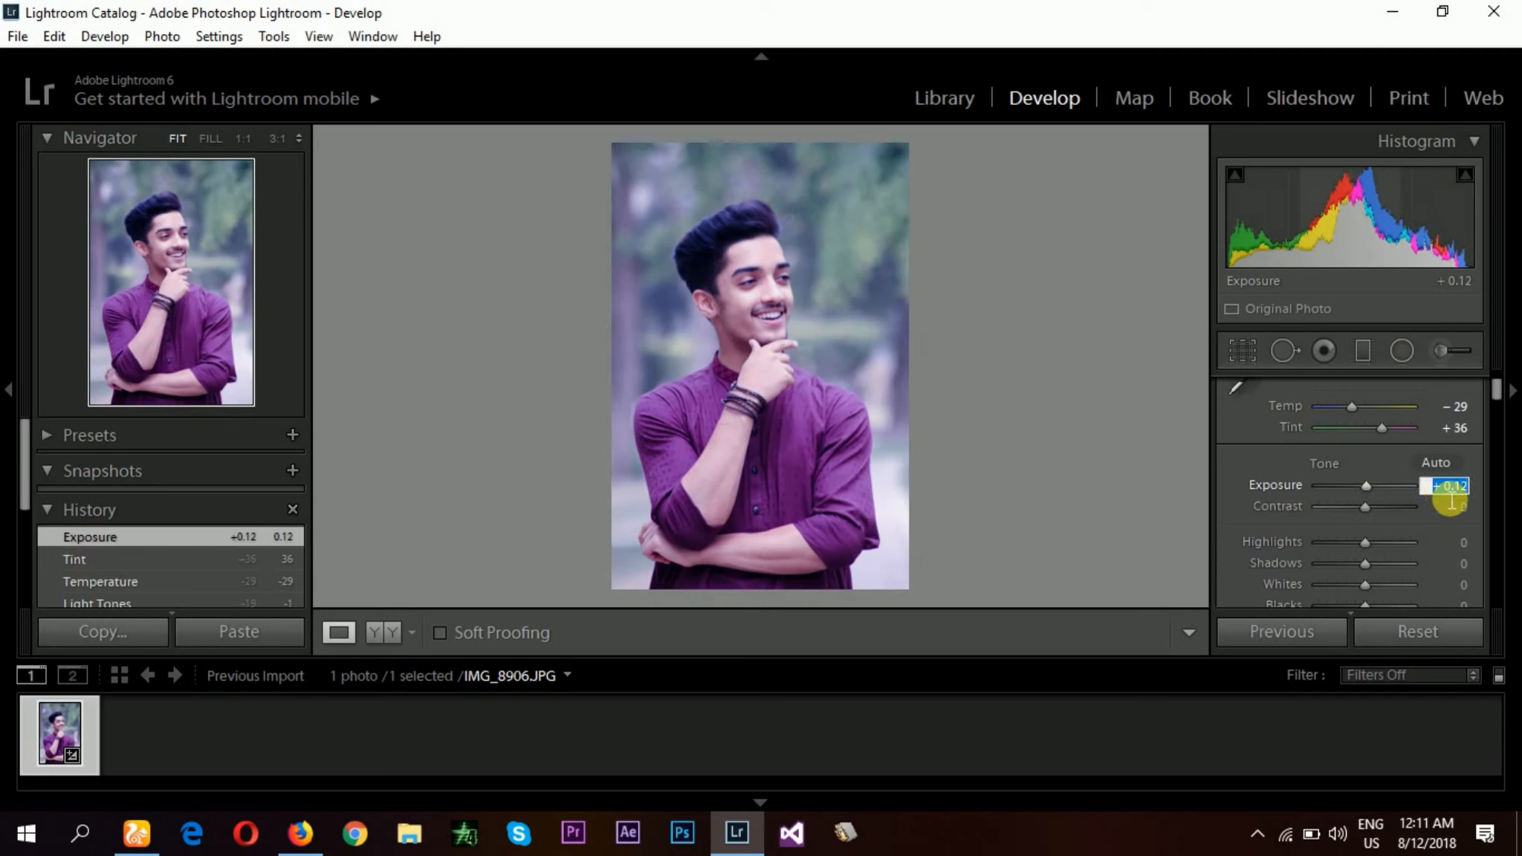
pyautogui.write('0')
pyautogui.press('Return')
pyautogui.moveTo(1365, 487); pyautogui.dragTo(1363, 488)
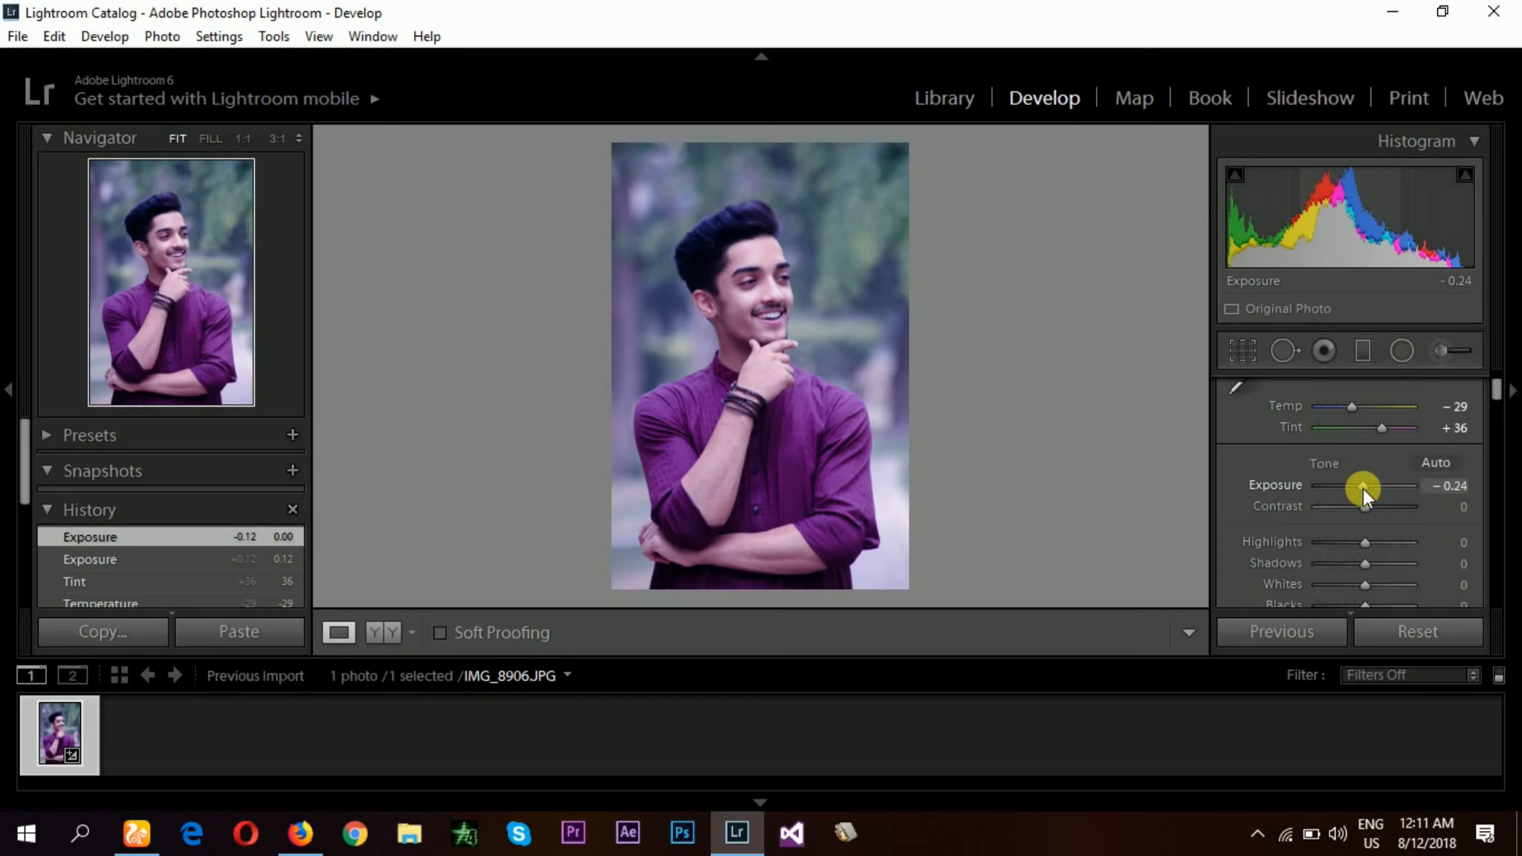
pyautogui.click(1449, 486)
pyautogui.write('0')
pyautogui.press('Return')
# - Set the portrait's Contrast to +69, Highlights to +67 and Shadows to +100
pyautogui.moveTo(1367, 507)
pyautogui.mouseDown()
pyautogui.moveTo(1399, 507)
pyautogui.moveTo(1378, 507)
pyautogui.mouseUp()
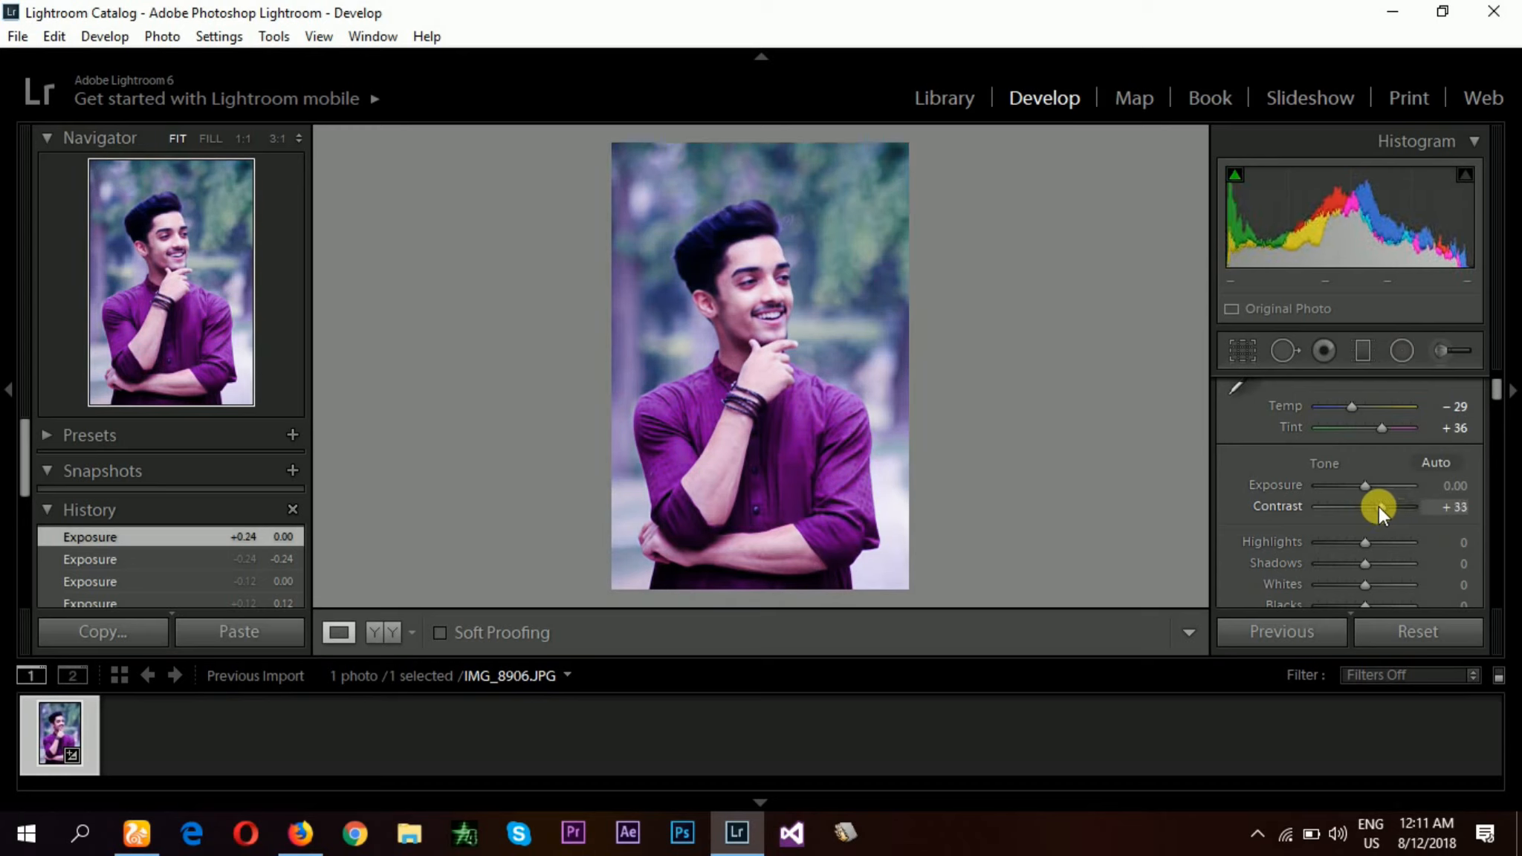
pyautogui.moveTo(1377, 507); pyautogui.dragTo(1448, 566)
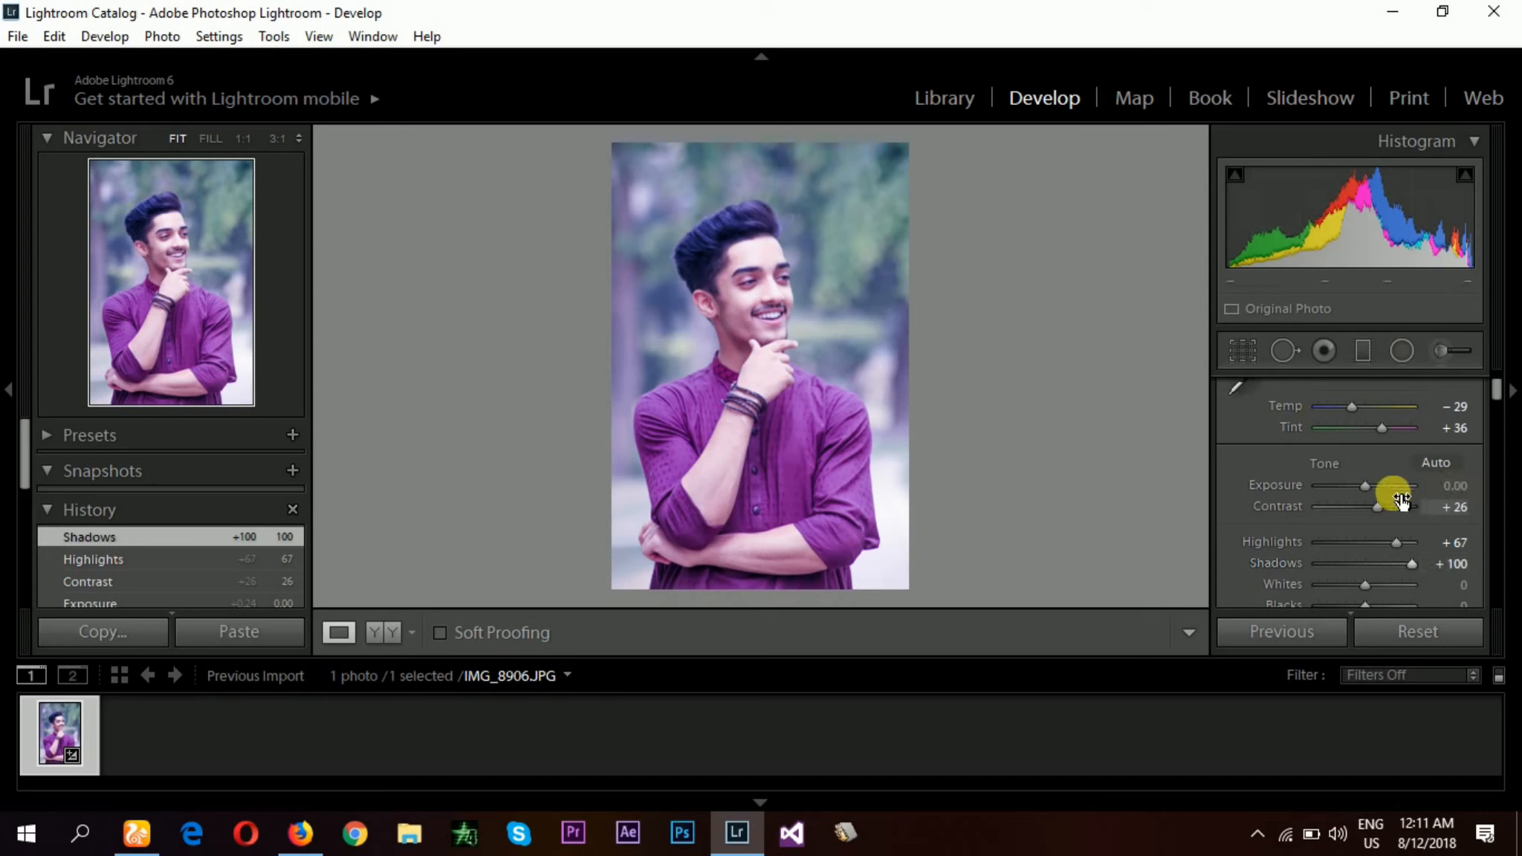
pyautogui.moveTo(1378, 507); pyautogui.dragTo(1397, 509)
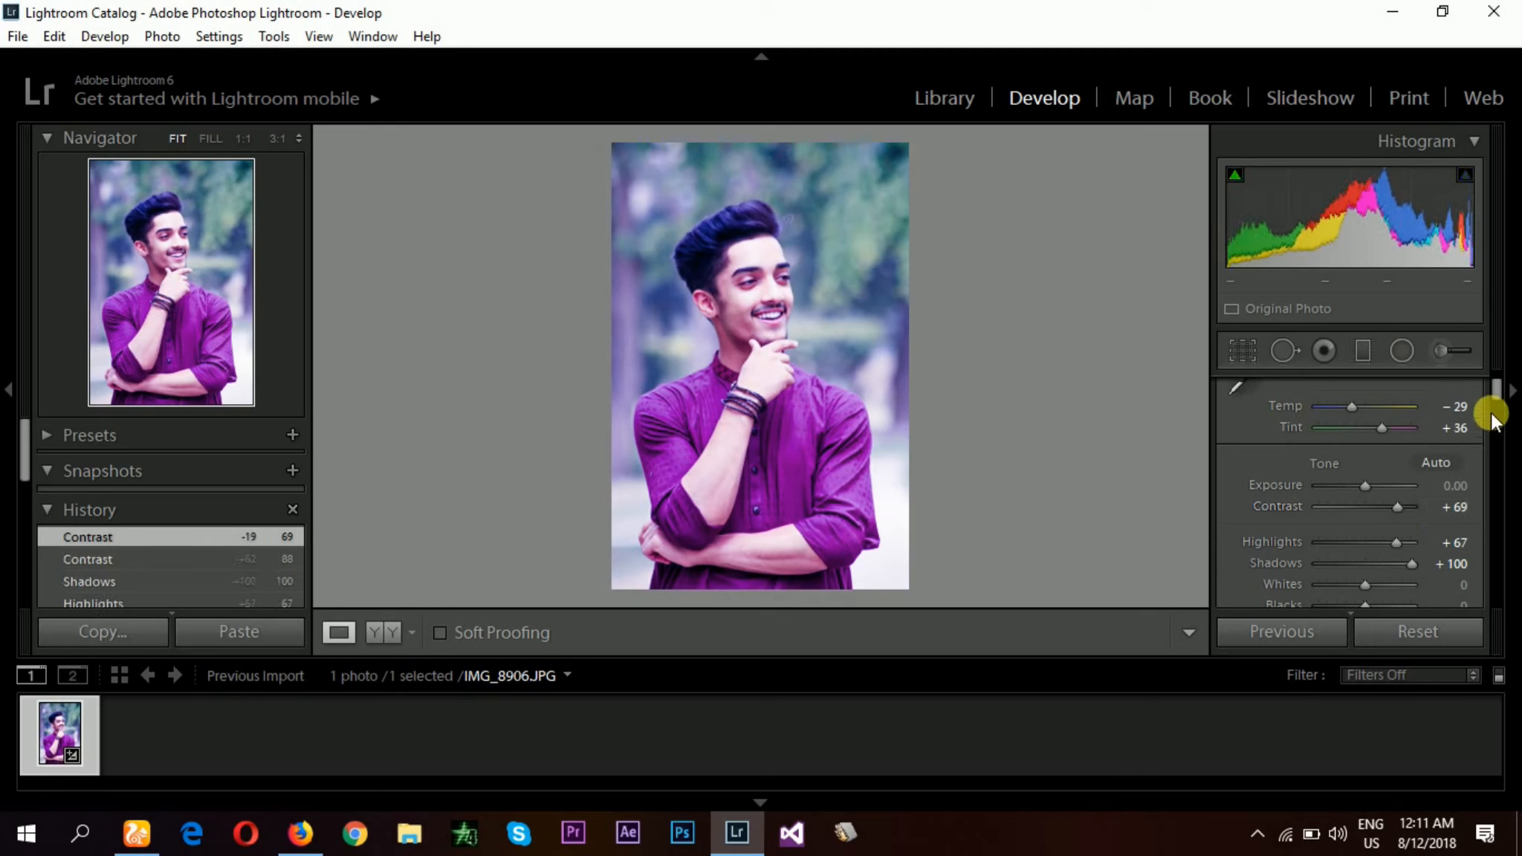
# - Set Whites to -21, Blacks to -2, Clarity to +21 and overall Saturation to +10, keeping Vibrance at 0
pyautogui.moveTo(1496, 399); pyautogui.dragTo(1466, 418)
pyautogui.moveTo(1365, 486)
pyautogui.mouseDown()
pyautogui.moveTo(1382, 486)
pyautogui.moveTo(1336, 484)
pyautogui.moveTo(1377, 504)
pyautogui.moveTo(1341, 501)
pyautogui.moveTo(1366, 502)
pyautogui.mouseUp()
pyautogui.moveTo(1365, 563)
pyautogui.mouseDown()
pyautogui.moveTo(1405, 562)
pyautogui.moveTo(1364, 581)
pyautogui.mouseUp()
pyautogui.doubleClick(1364, 582)
pyautogui.scroll(-5, 1494, 407)
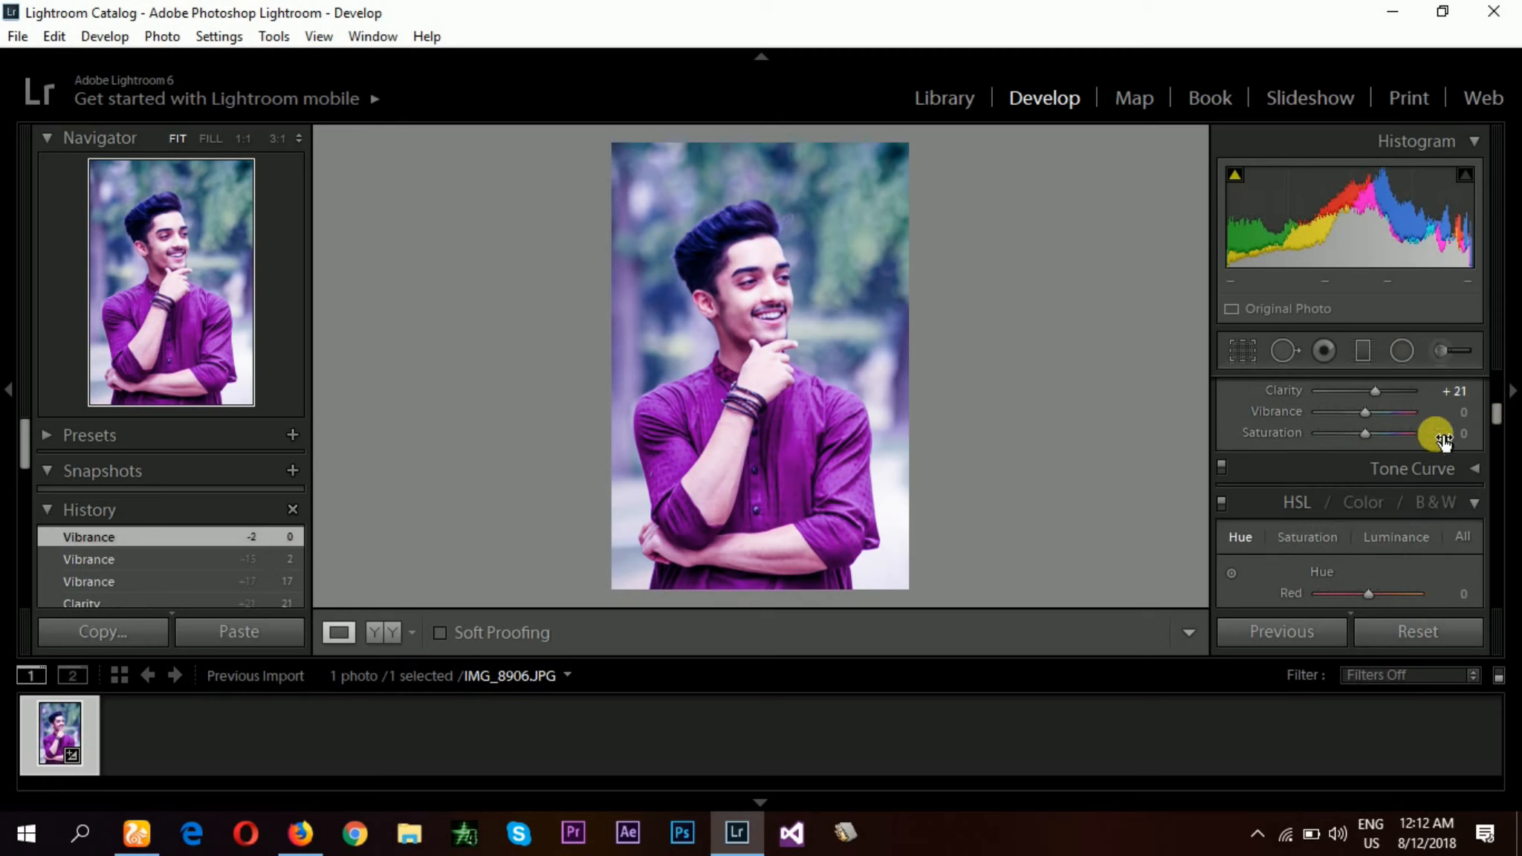
pyautogui.moveTo(1366, 434)
pyautogui.mouseDown()
pyautogui.moveTo(1417, 437)
pyautogui.moveTo(1374, 435)
pyautogui.mouseUp()
# - Shift the HSL hues to Orange +60, Yellow -100, Green +100, Aqua -100, Blue +11, Purple +31 and Magenta +60
pyautogui.scroll(3, 1484, 412)
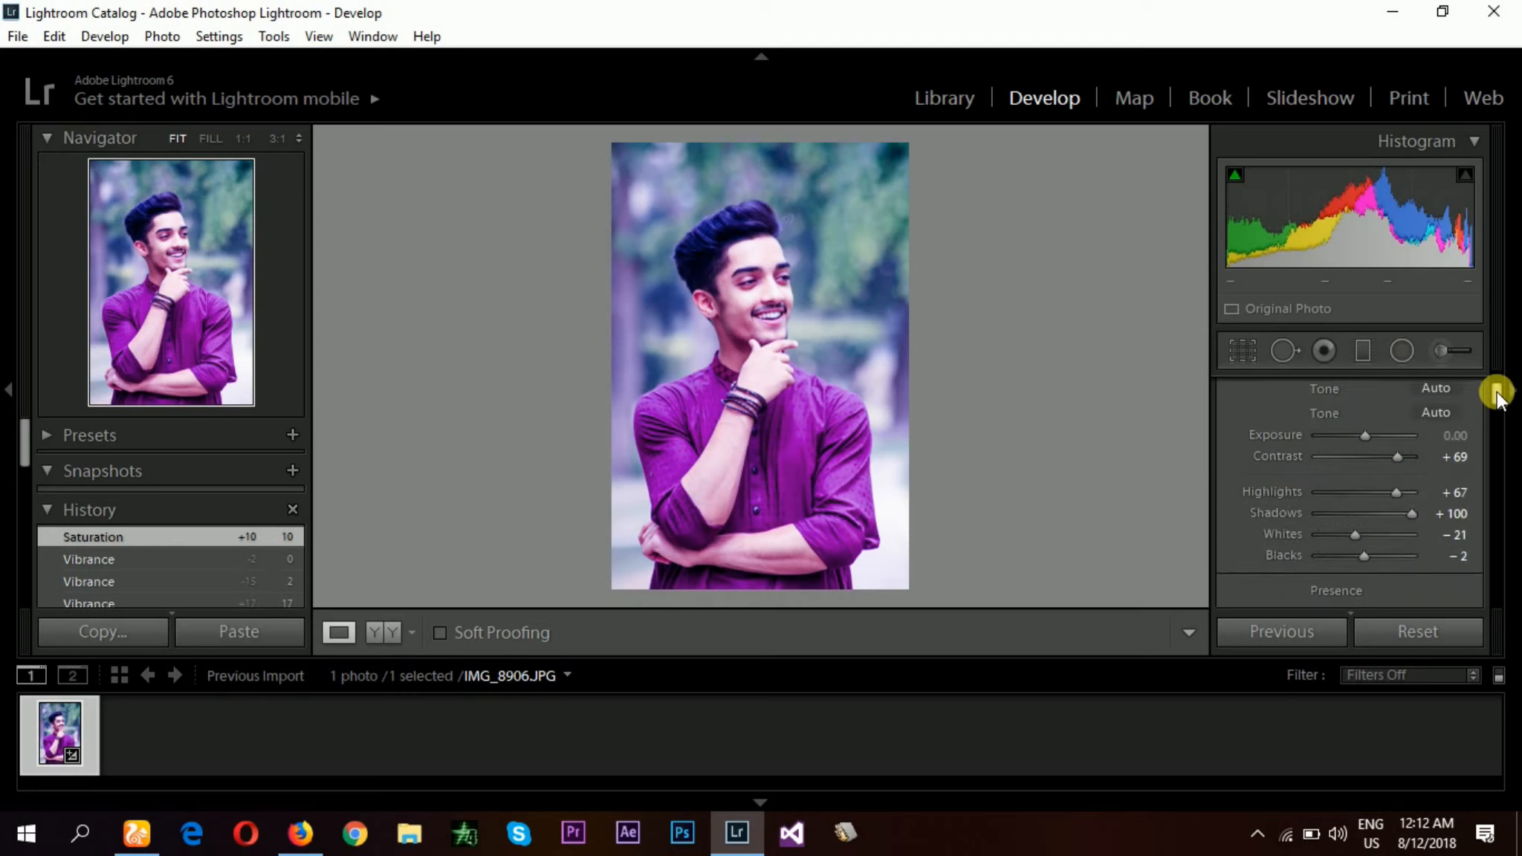
pyautogui.moveTo(1496, 388); pyautogui.dragTo(1494, 397)
pyautogui.click(1475, 388)
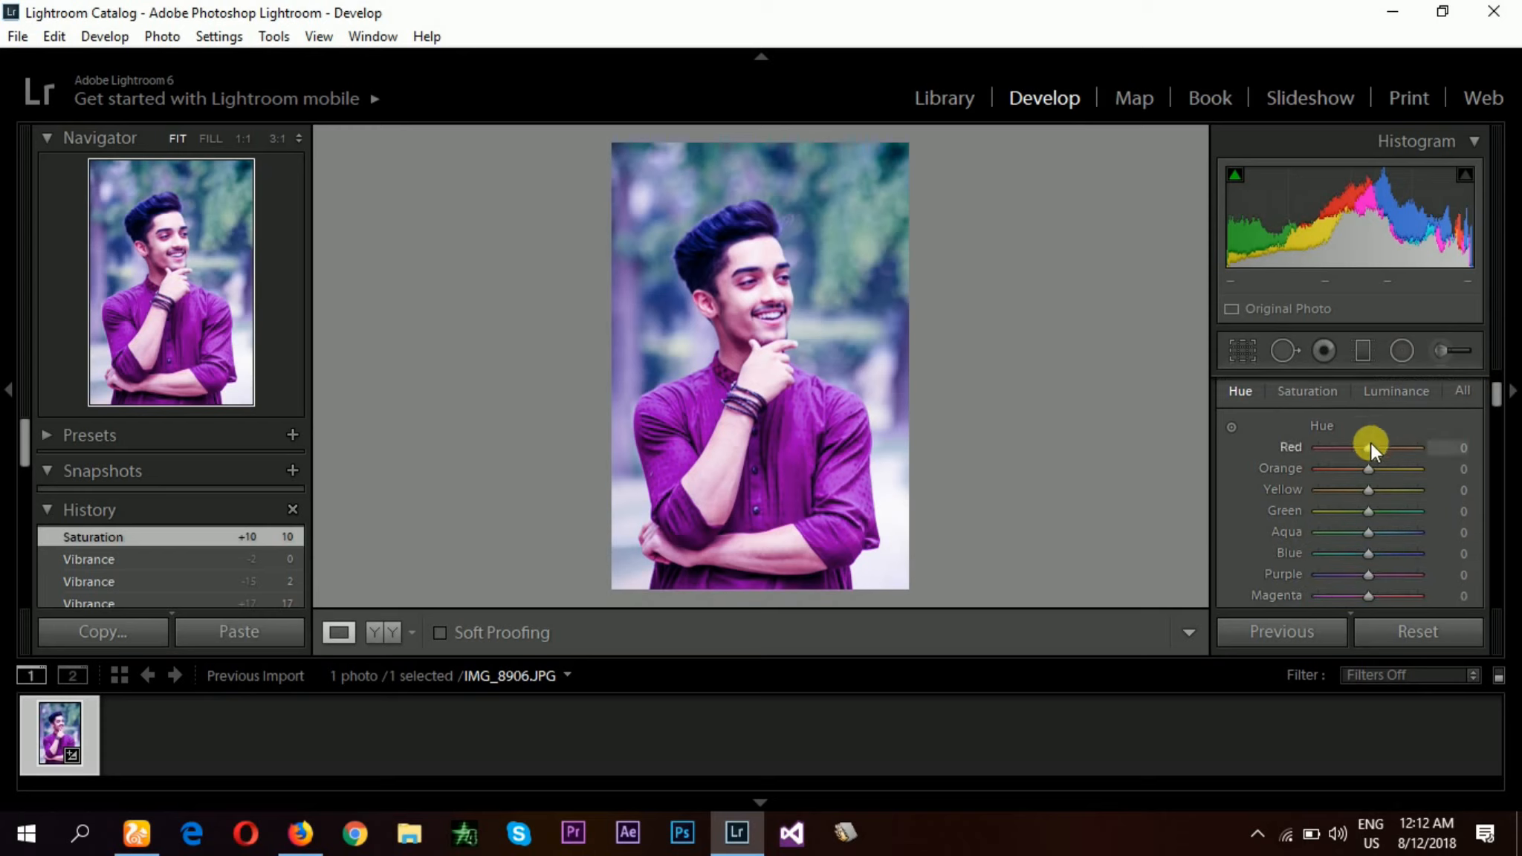
pyautogui.moveTo(1370, 445); pyautogui.dragTo(1398, 467)
pyautogui.moveTo(1368, 490); pyautogui.dragTo(1336, 550)
pyautogui.moveTo(1368, 555)
pyautogui.mouseDown()
pyautogui.moveTo(1399, 555)
pyautogui.moveTo(1268, 552)
pyautogui.moveTo(1407, 553)
pyautogui.moveTo(1377, 551)
pyautogui.moveTo(1369, 571)
pyautogui.moveTo(1401, 572)
pyautogui.moveTo(1336, 573)
pyautogui.moveTo(1385, 573)
pyautogui.mouseUp()
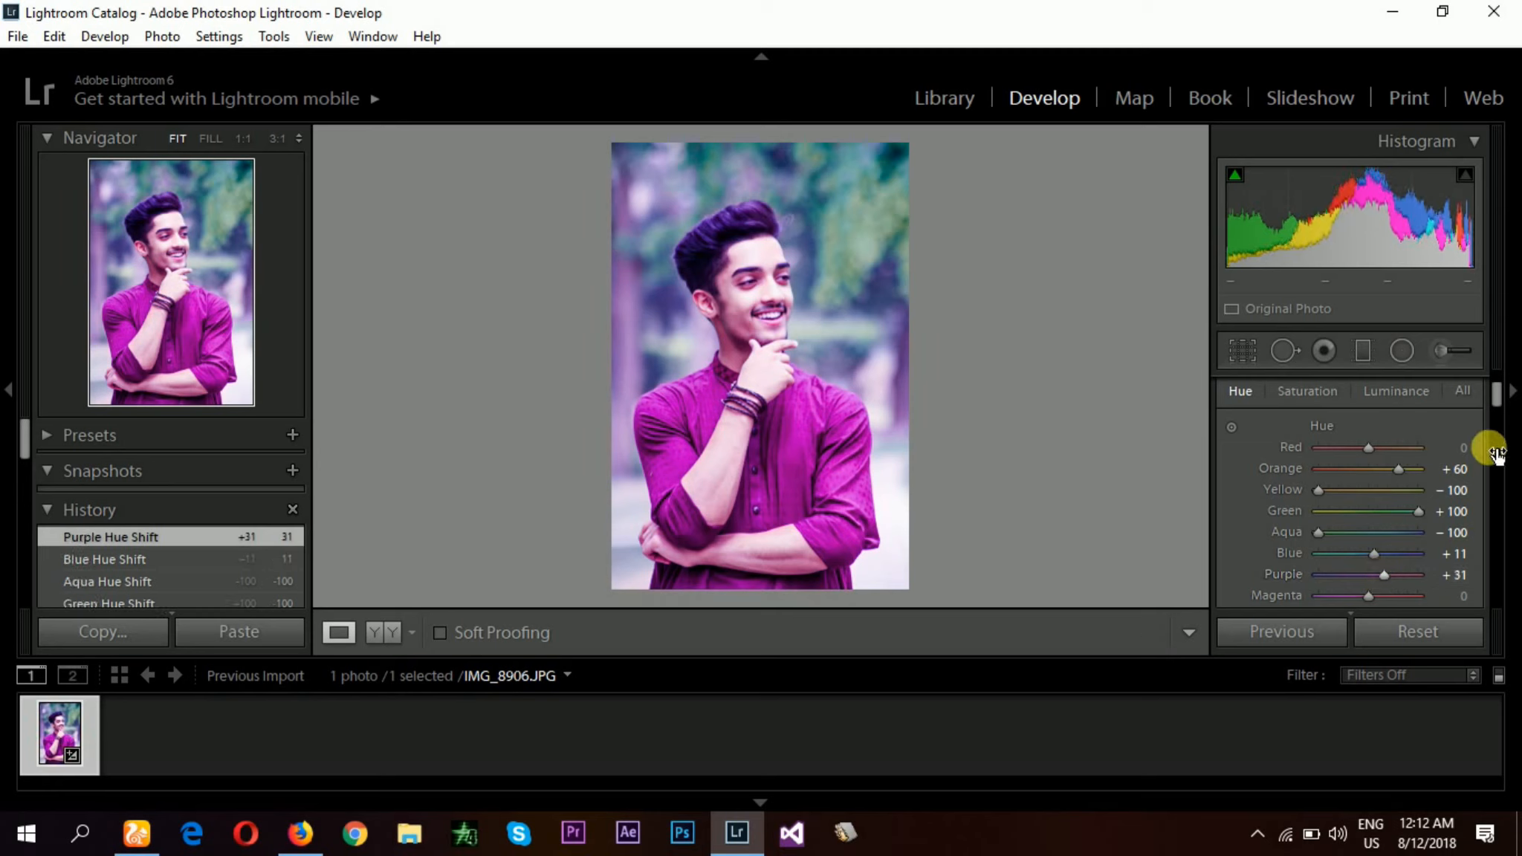
pyautogui.moveTo(1496, 393); pyautogui.dragTo(1495, 413)
pyautogui.moveTo(1369, 438)
pyautogui.mouseDown()
pyautogui.moveTo(1396, 433)
pyautogui.moveTo(1298, 430)
pyautogui.moveTo(1426, 429)
pyautogui.moveTo(1393, 430)
pyautogui.mouseUp()
# - Set the HSL saturation to Red -24, Orange -100, Yellow +60, Green +100, Aqua +100, Blue -27 and Purple 0
pyautogui.moveTo(1497, 414); pyautogui.dragTo(1495, 390)
pyautogui.click(1306, 411)
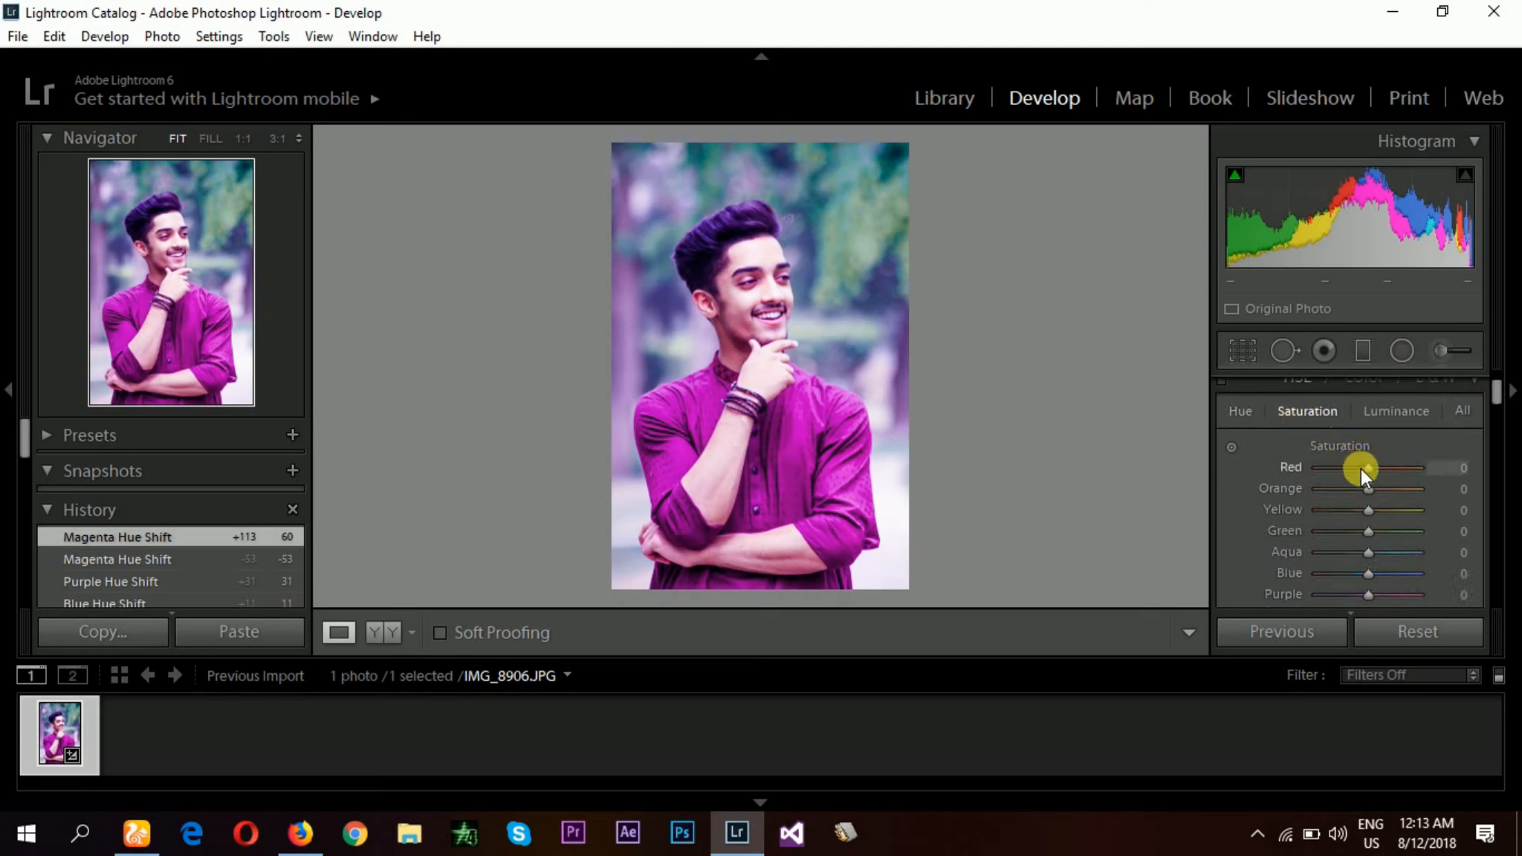
pyautogui.moveTo(1399, 466); pyautogui.dragTo(1293, 491)
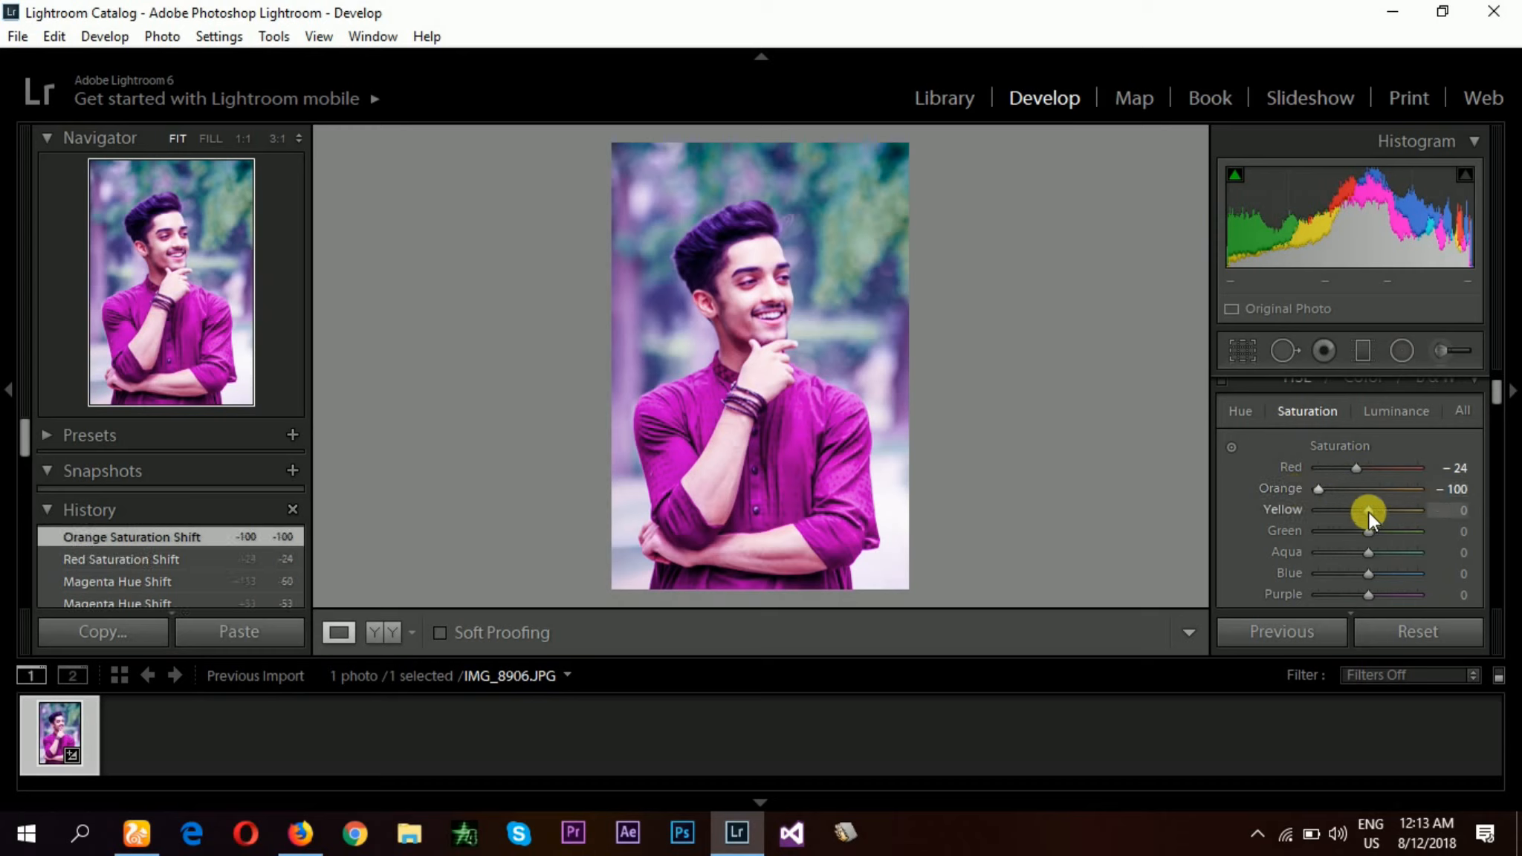
pyautogui.moveTo(1396, 515); pyautogui.dragTo(1316, 543)
pyautogui.moveTo(1439, 544); pyautogui.dragTo(1354, 573)
pyautogui.moveTo(1369, 593)
pyautogui.mouseDown()
pyautogui.moveTo(1411, 593)
pyautogui.moveTo(1361, 595)
pyautogui.mouseUp()
pyautogui.click(1458, 596)
pyautogui.write('0')
pyautogui.press('Return')
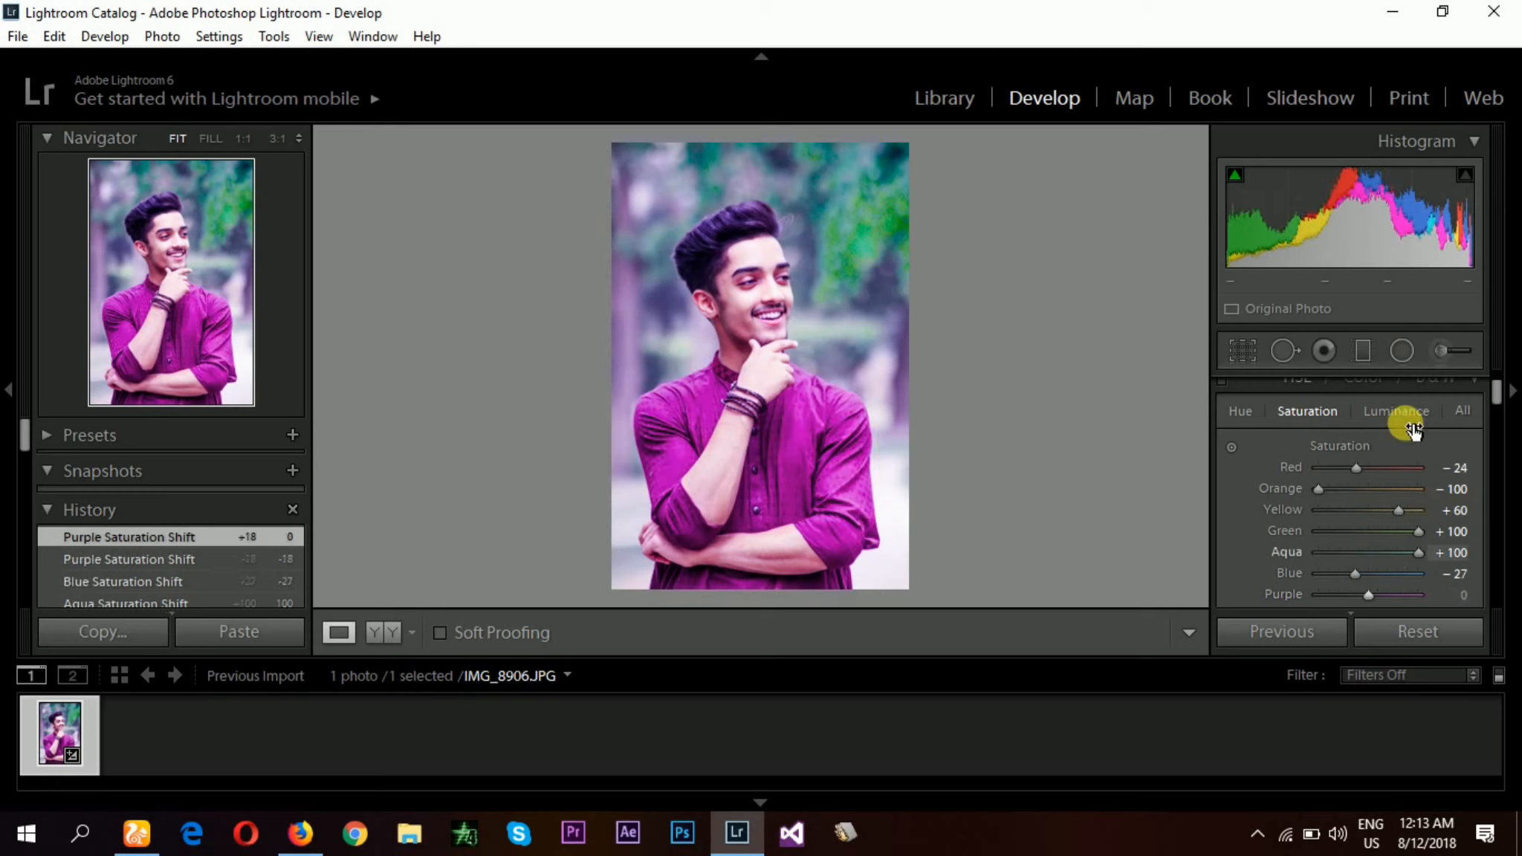
# - Set the HSL luminance to Red +27, Orange -22, Yellow +53, Green -13 and Purple +13
pyautogui.click(1404, 409)
pyautogui.moveTo(1368, 466); pyautogui.dragTo(1381, 596)
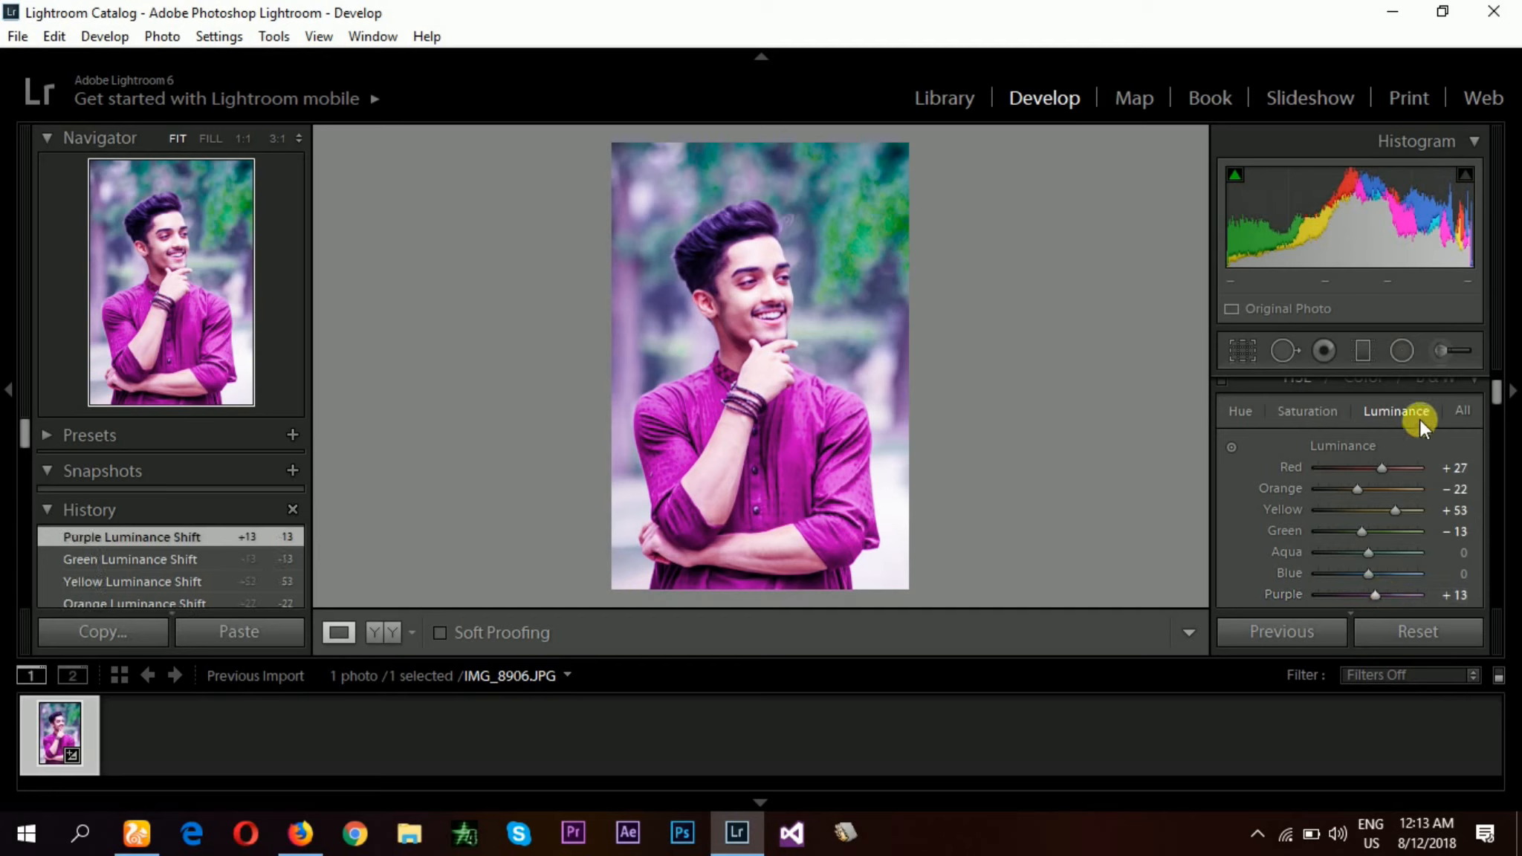
pyautogui.click(1459, 414)
# - Apply green split toning to the highlights with hue 94 and saturation 49, leaving the shadow saturation at 0
pyautogui.moveTo(1495, 384); pyautogui.dragTo(1501, 458)
pyautogui.click(1502, 448)
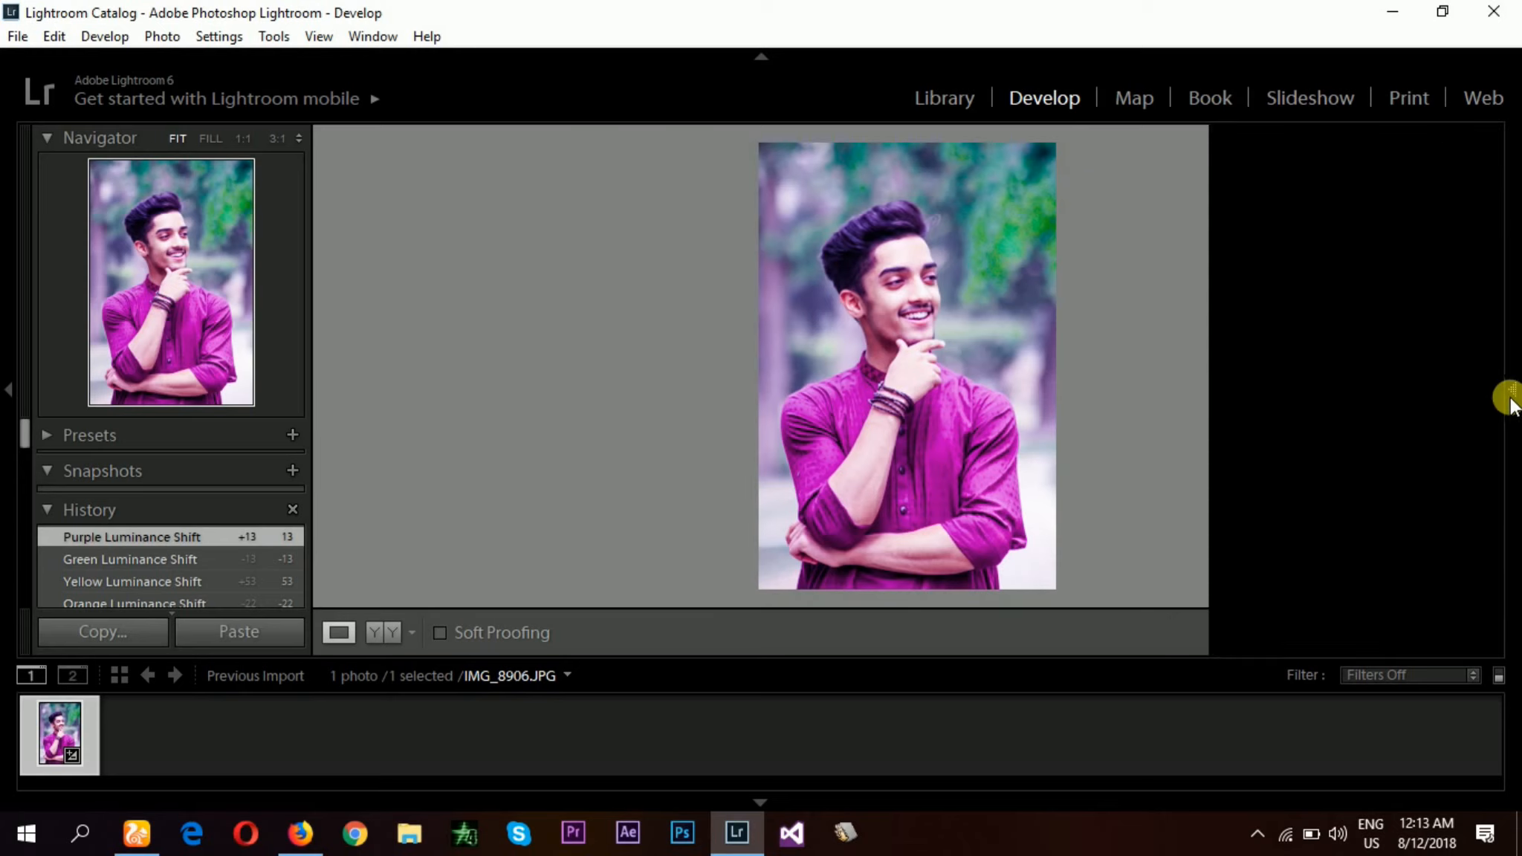
pyautogui.click(1511, 399)
pyautogui.moveTo(1495, 455)
pyautogui.mouseDown()
pyautogui.moveTo(1495, 434)
pyautogui.moveTo(1496, 450)
pyautogui.mouseUp()
pyautogui.moveTo(1321, 438); pyautogui.dragTo(1364, 455)
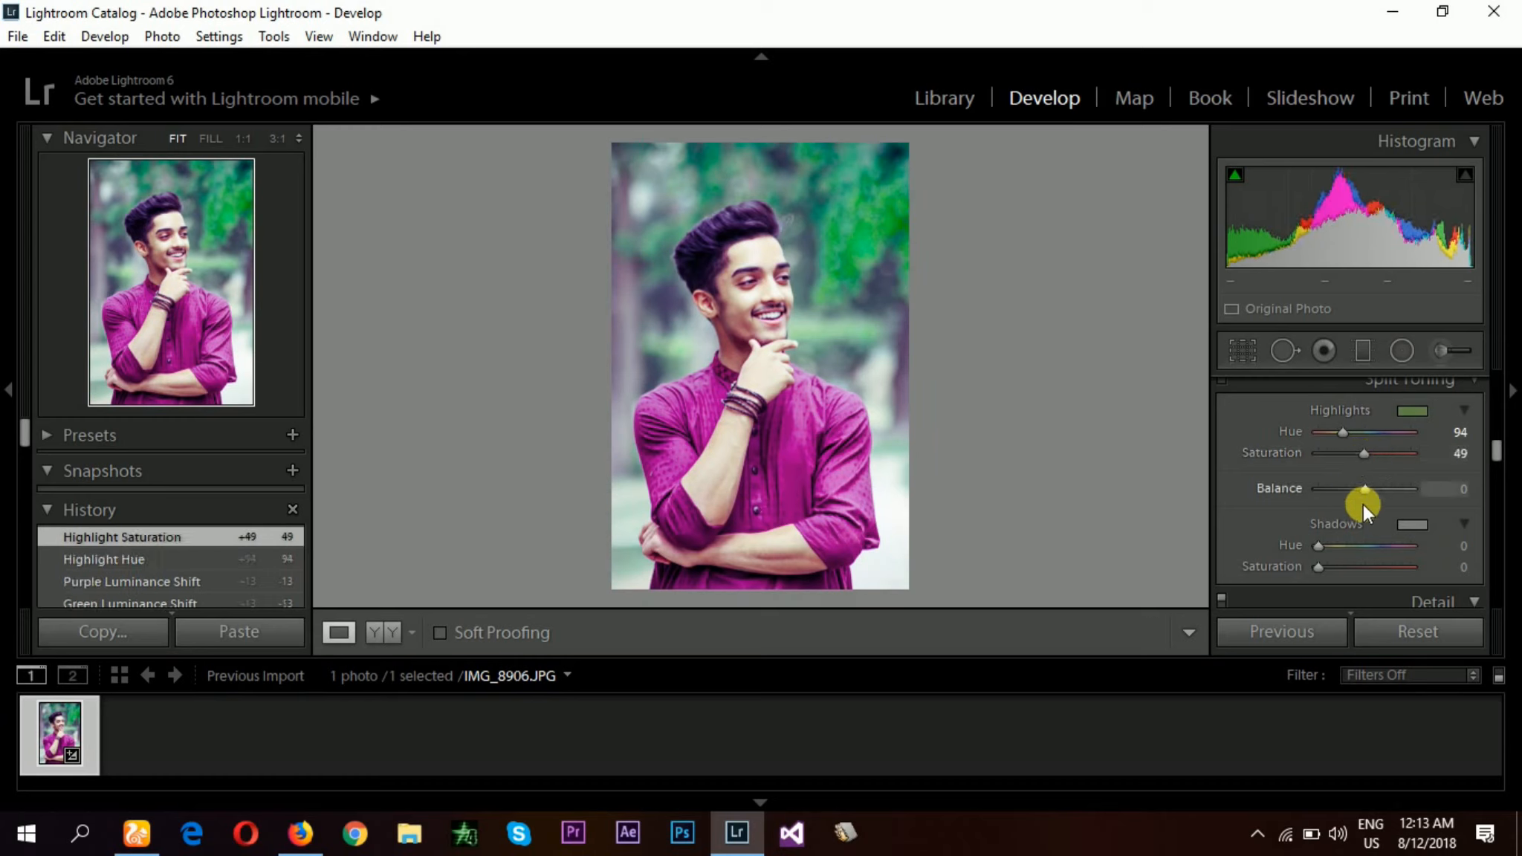
pyautogui.moveTo(1492, 446); pyautogui.dragTo(1488, 459)
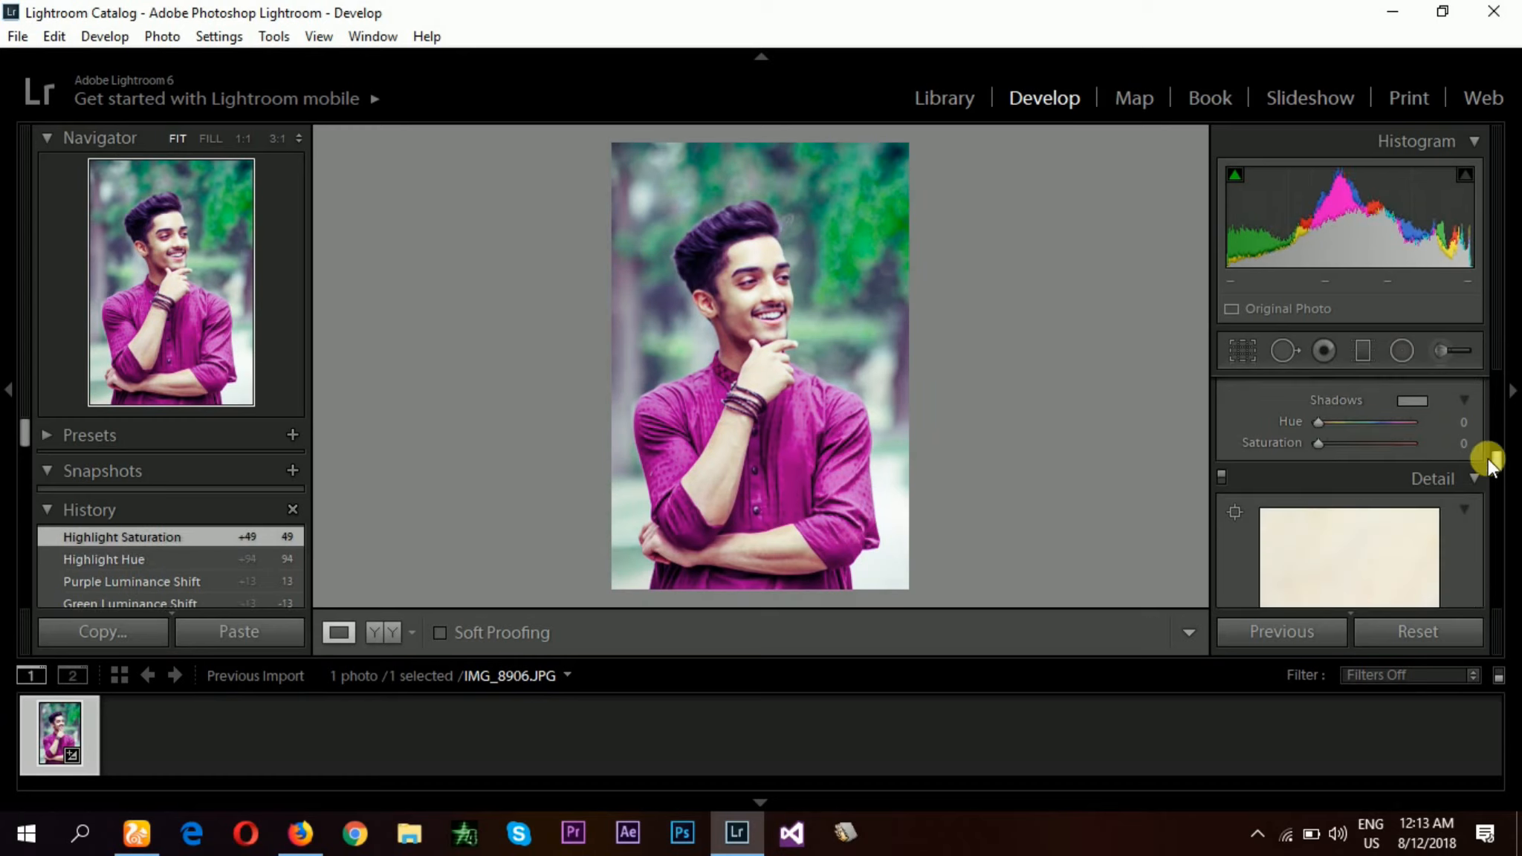
pyautogui.moveTo(1368, 442); pyautogui.dragTo(1296, 444)
# - Add a post-crop vignette with Amount -12, Midpoint 40, Roundness +40, Feather 61 and Highlights 45
pyautogui.moveTo(1495, 458); pyautogui.dragTo(1505, 550)
pyautogui.click(1463, 509)
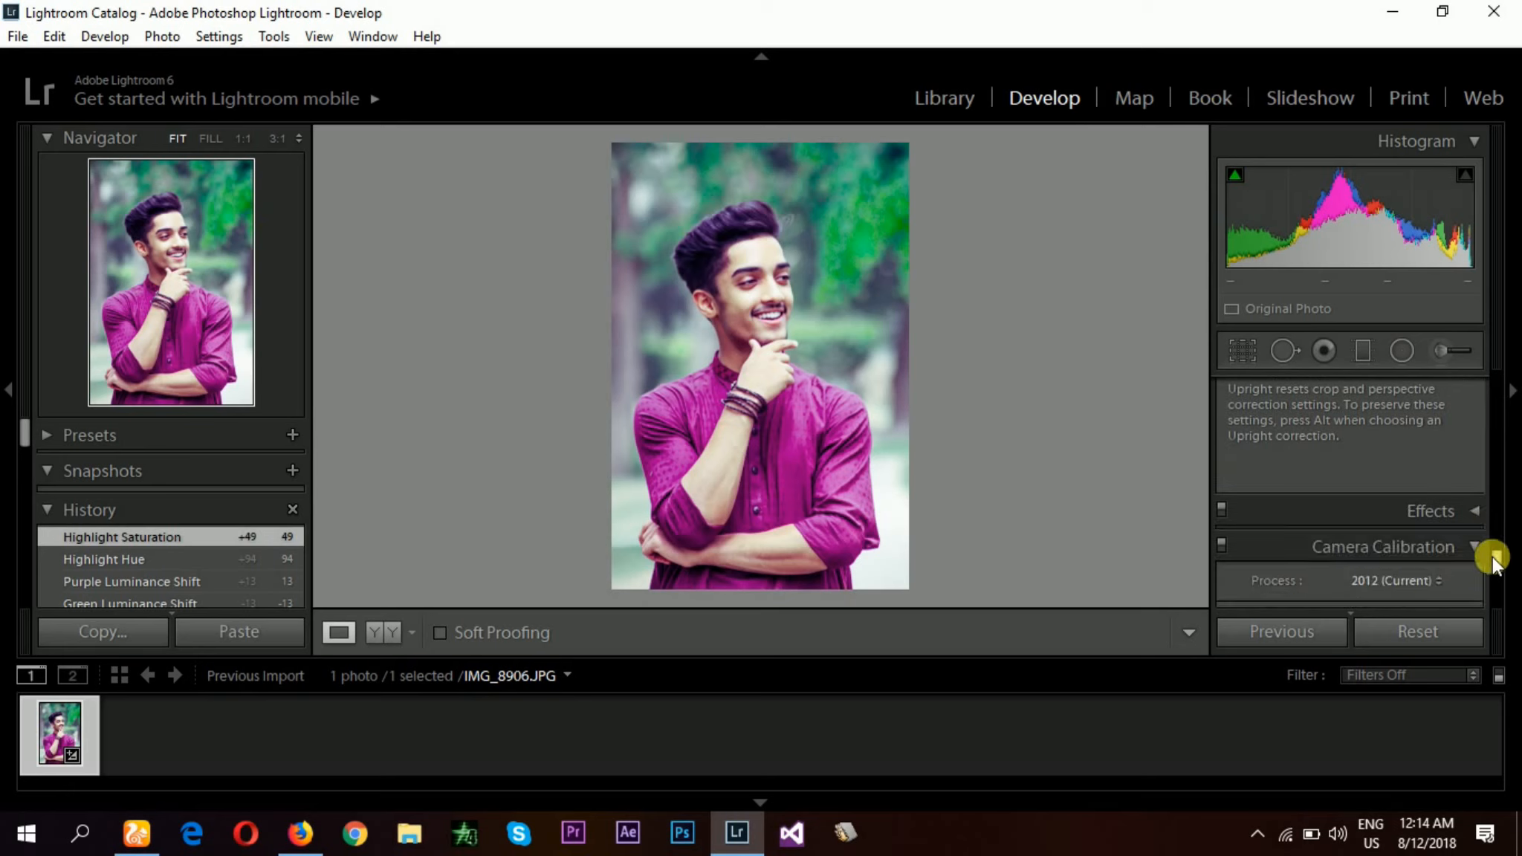
pyautogui.click(1467, 508)
pyautogui.moveTo(1492, 548); pyautogui.dragTo(1495, 554)
pyautogui.moveTo(1365, 458); pyautogui.dragTo(1386, 507)
pyautogui.moveTo(1365, 518)
pyautogui.mouseDown()
pyautogui.moveTo(1398, 522)
pyautogui.moveTo(1369, 522)
pyautogui.moveTo(1363, 543)
pyautogui.mouseUp()
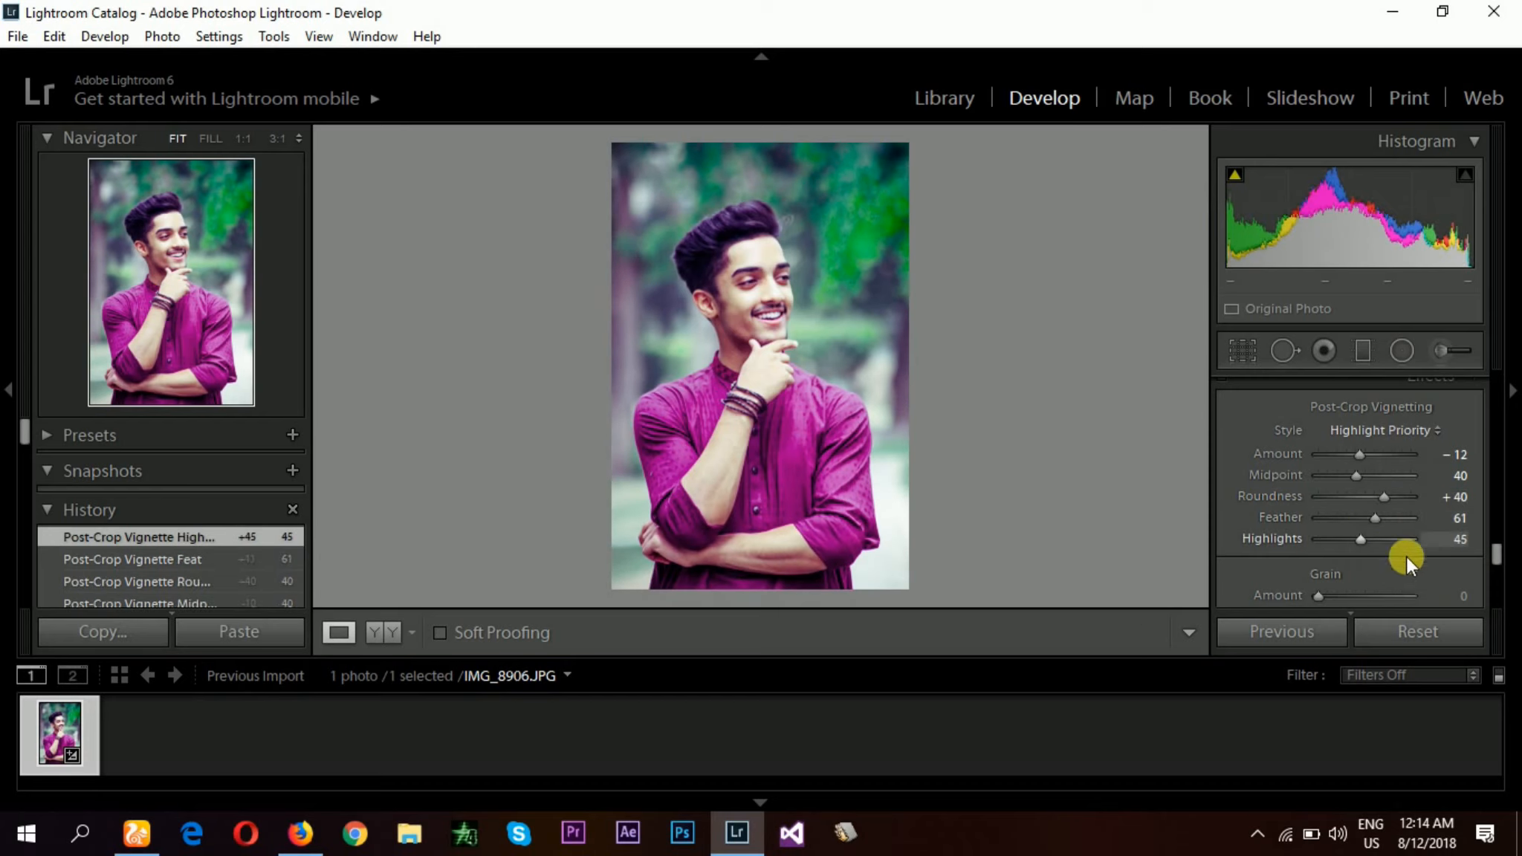
pyautogui.click(1513, 550)
pyautogui.click(1512, 402)
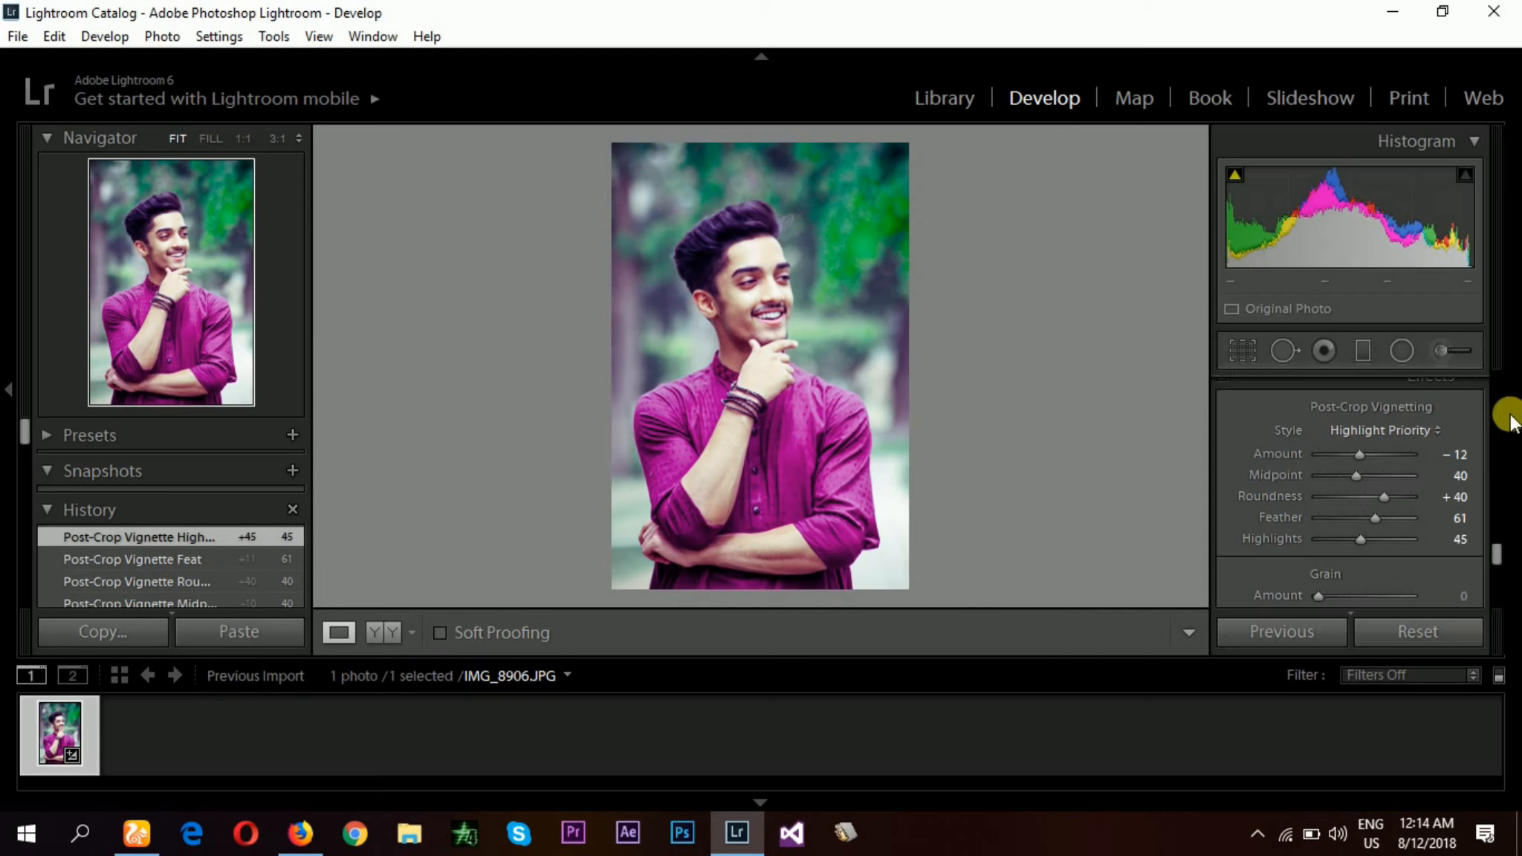
# - Set the Camera Calibration primary saturation to Blue +26, Green +50 and Red -19
pyautogui.moveTo(1494, 554); pyautogui.dragTo(1497, 598)
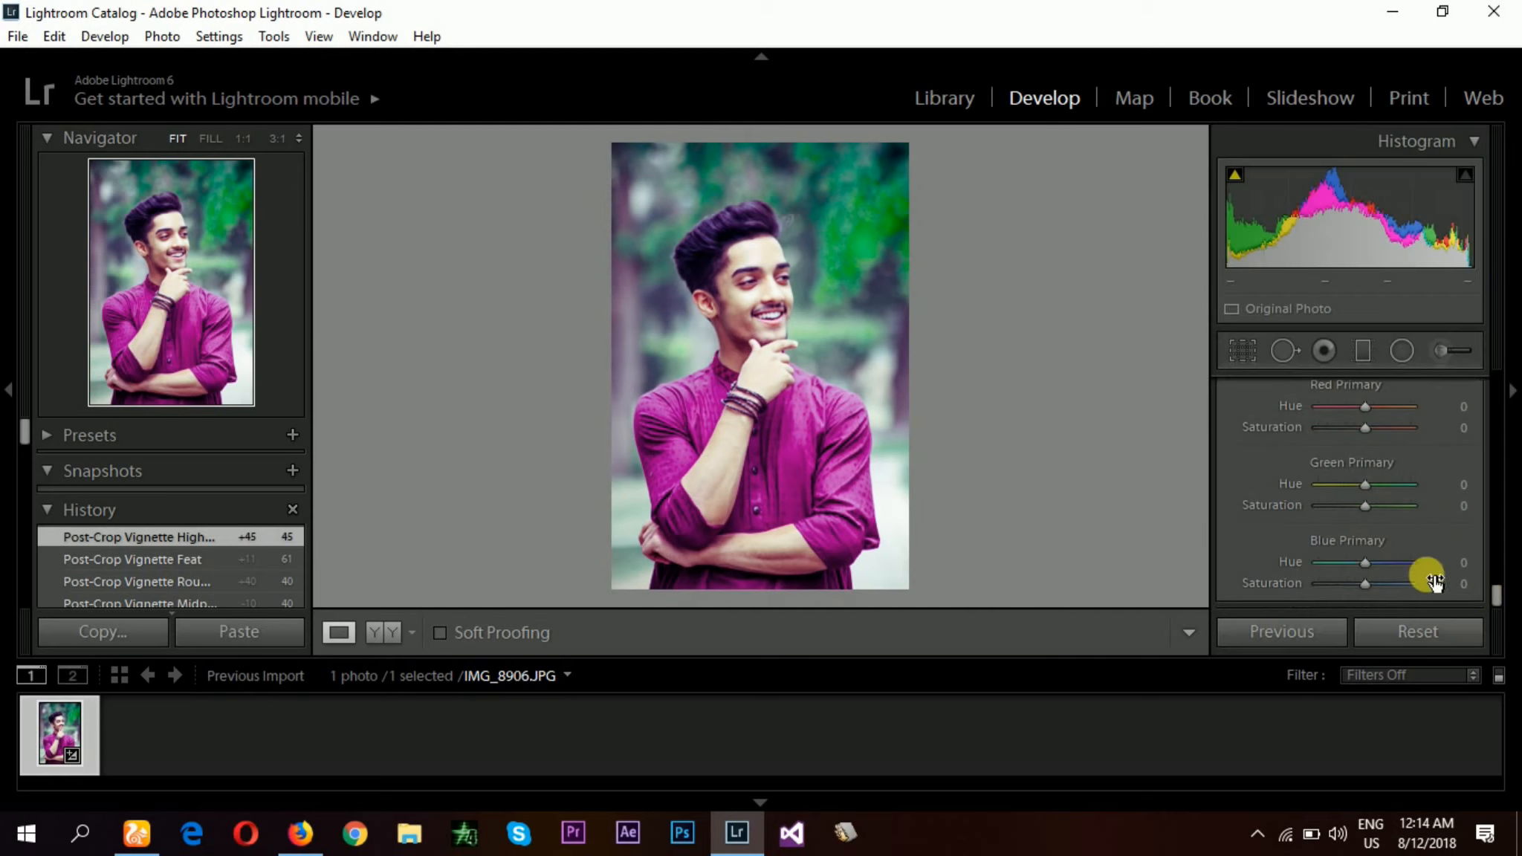
pyautogui.moveTo(1365, 585); pyautogui.dragTo(1377, 586)
pyautogui.moveTo(1369, 504); pyautogui.dragTo(1389, 509)
pyautogui.moveTo(1494, 584); pyautogui.dragTo(1488, 576)
pyautogui.moveTo(1369, 549)
pyautogui.mouseDown()
pyautogui.moveTo(1392, 554)
pyautogui.moveTo(1321, 554)
pyautogui.moveTo(1359, 558)
pyautogui.mouseUp()
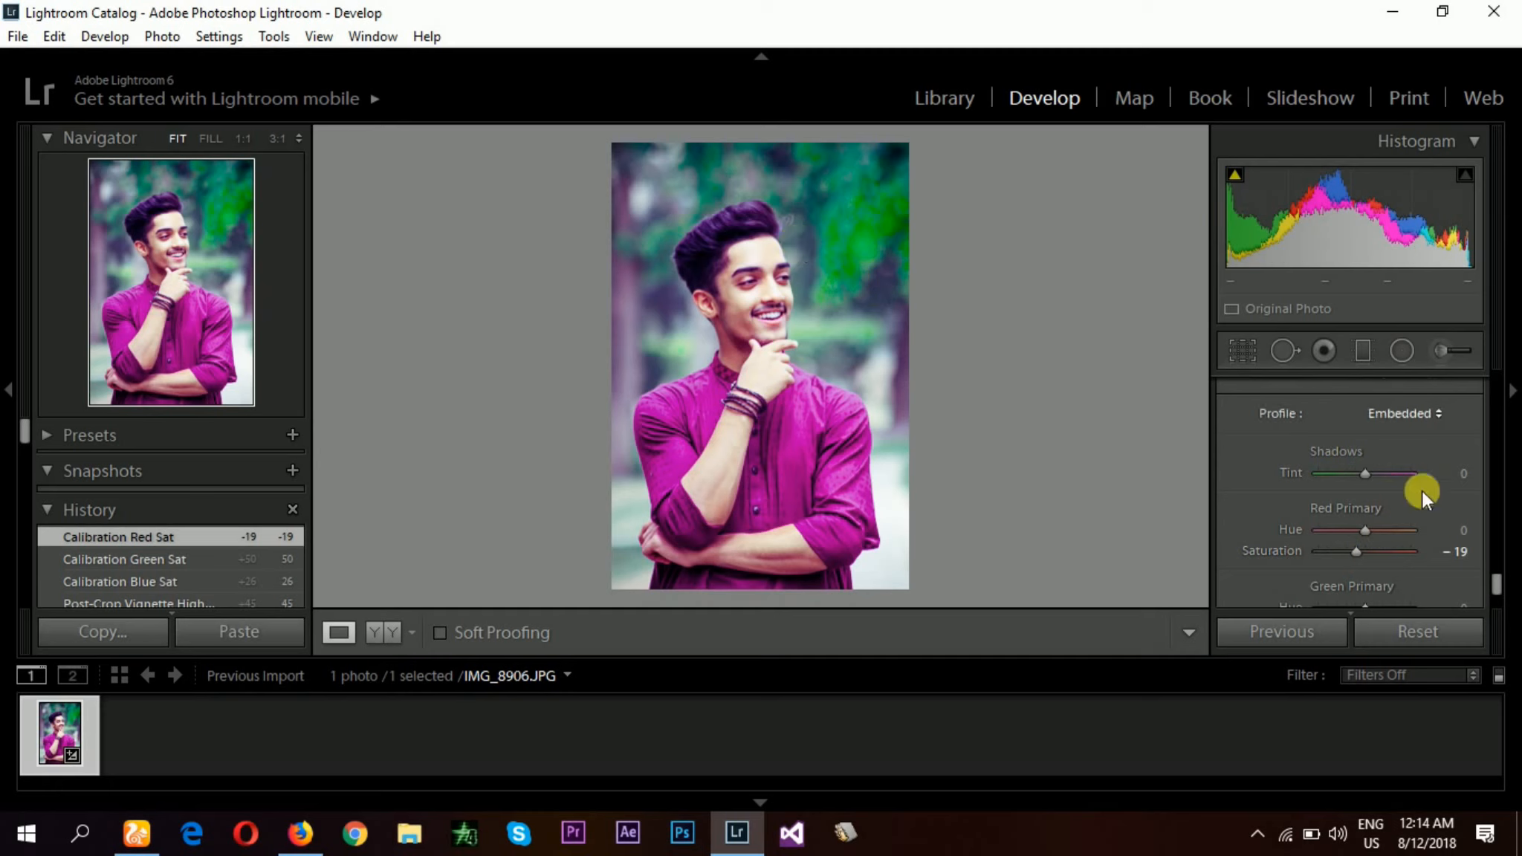
# - Collapse the Camera Calibration, Effects, Split Toning, HSL and Lens Corrections adjustment sections
pyautogui.moveTo(1500, 585); pyautogui.dragTo(1497, 570)
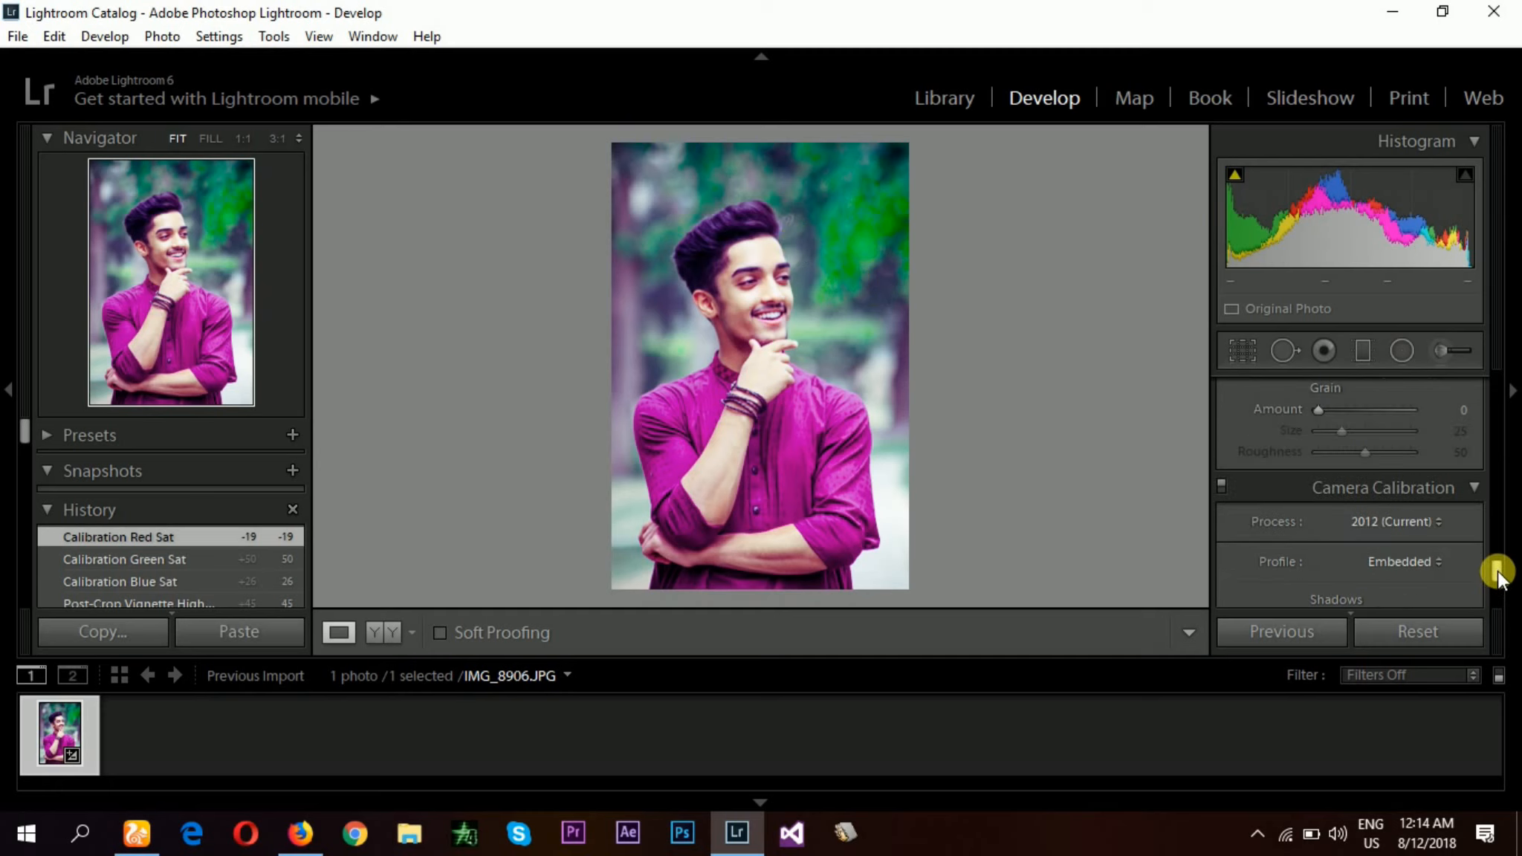
pyautogui.click(1472, 492)
pyautogui.click(1493, 559)
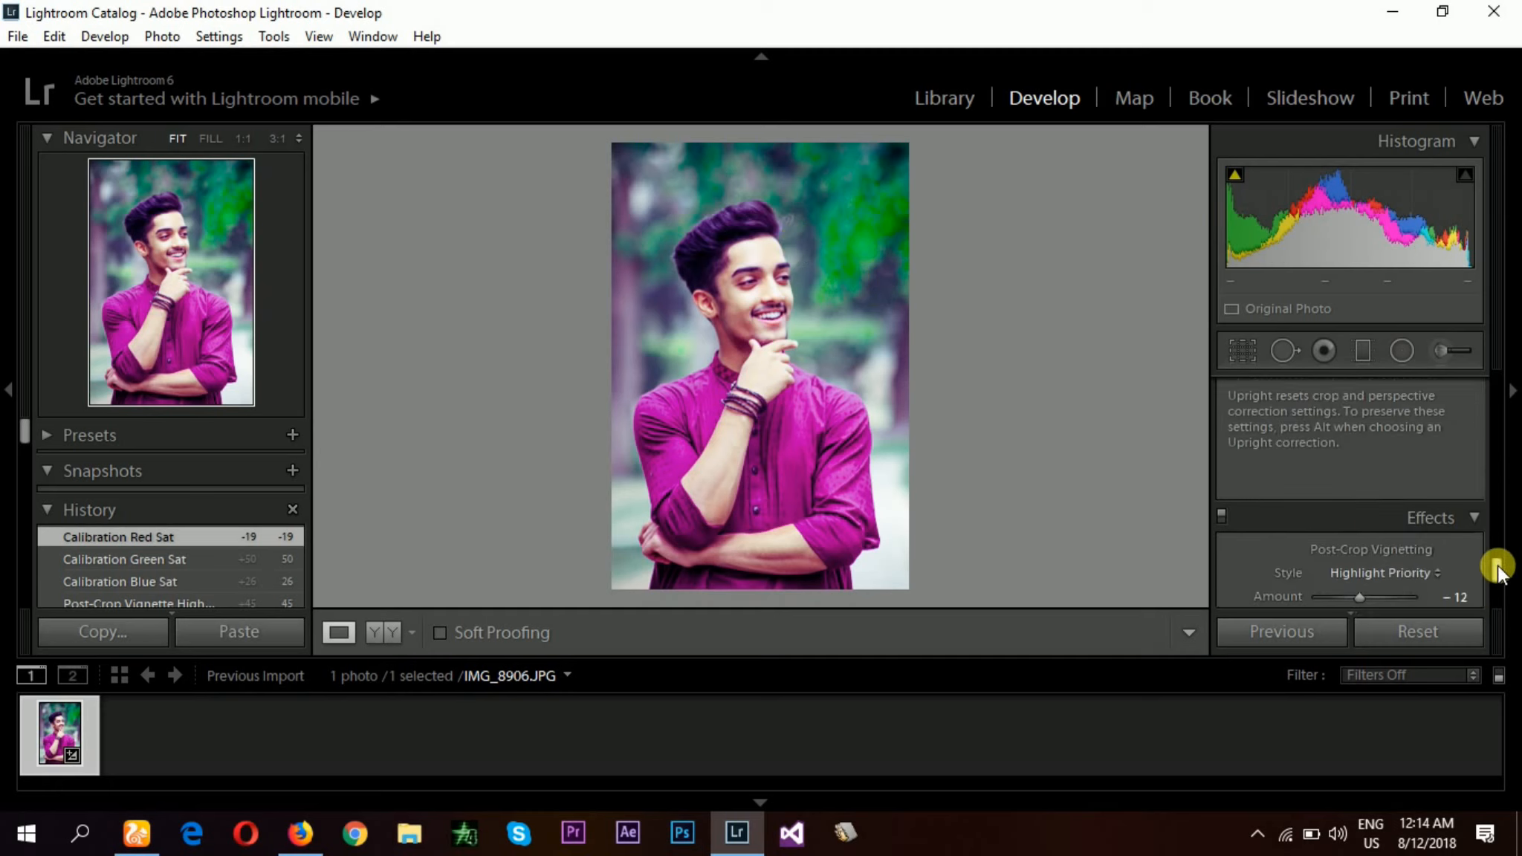
pyautogui.click(1479, 530)
pyautogui.moveTo(1495, 578); pyautogui.dragTo(1495, 499)
pyautogui.click(1468, 496)
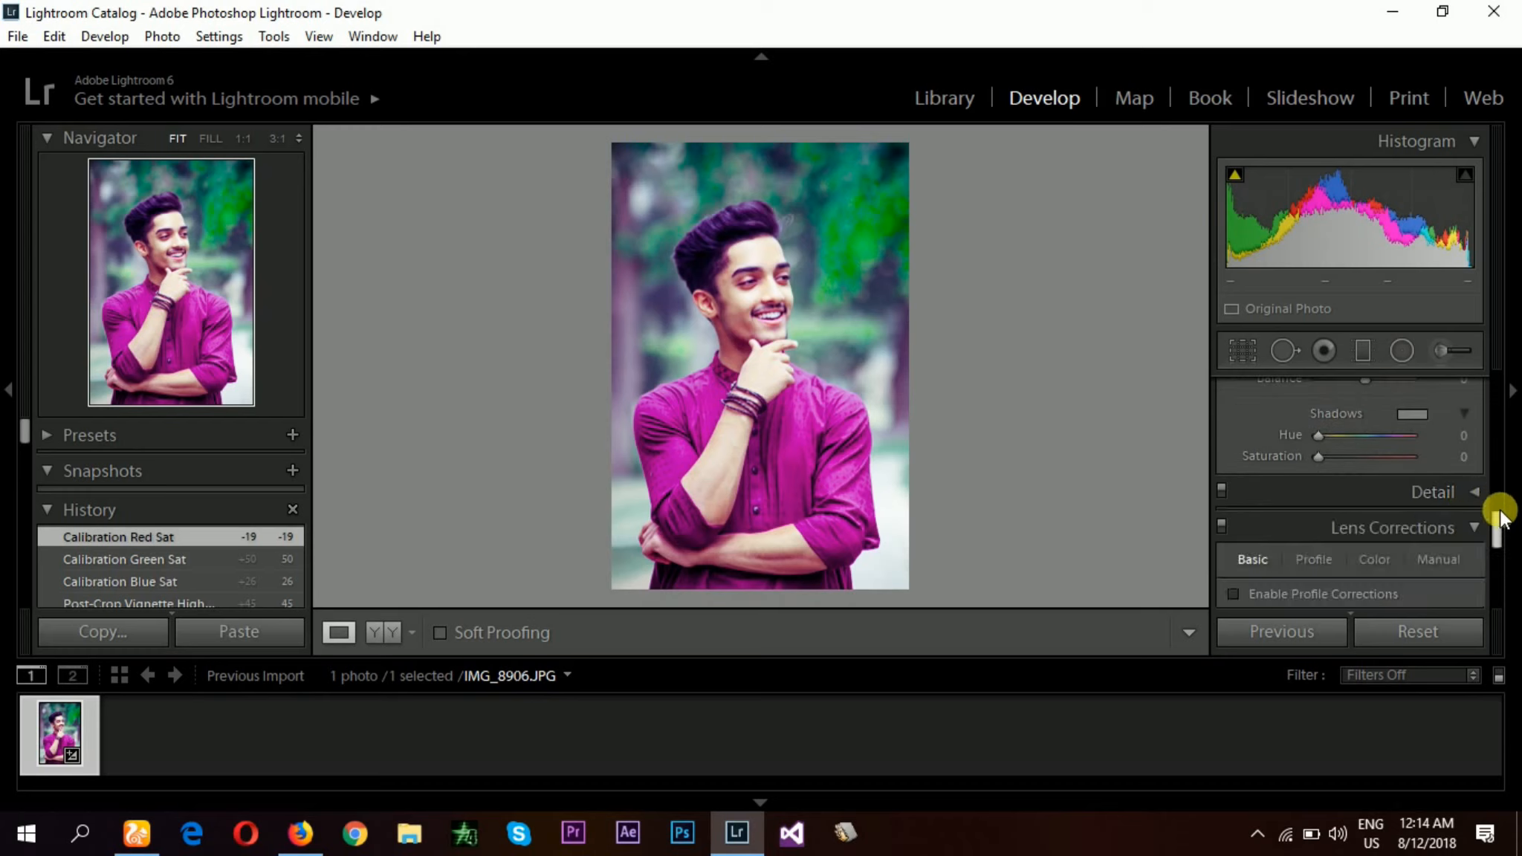
pyautogui.click(1464, 474)
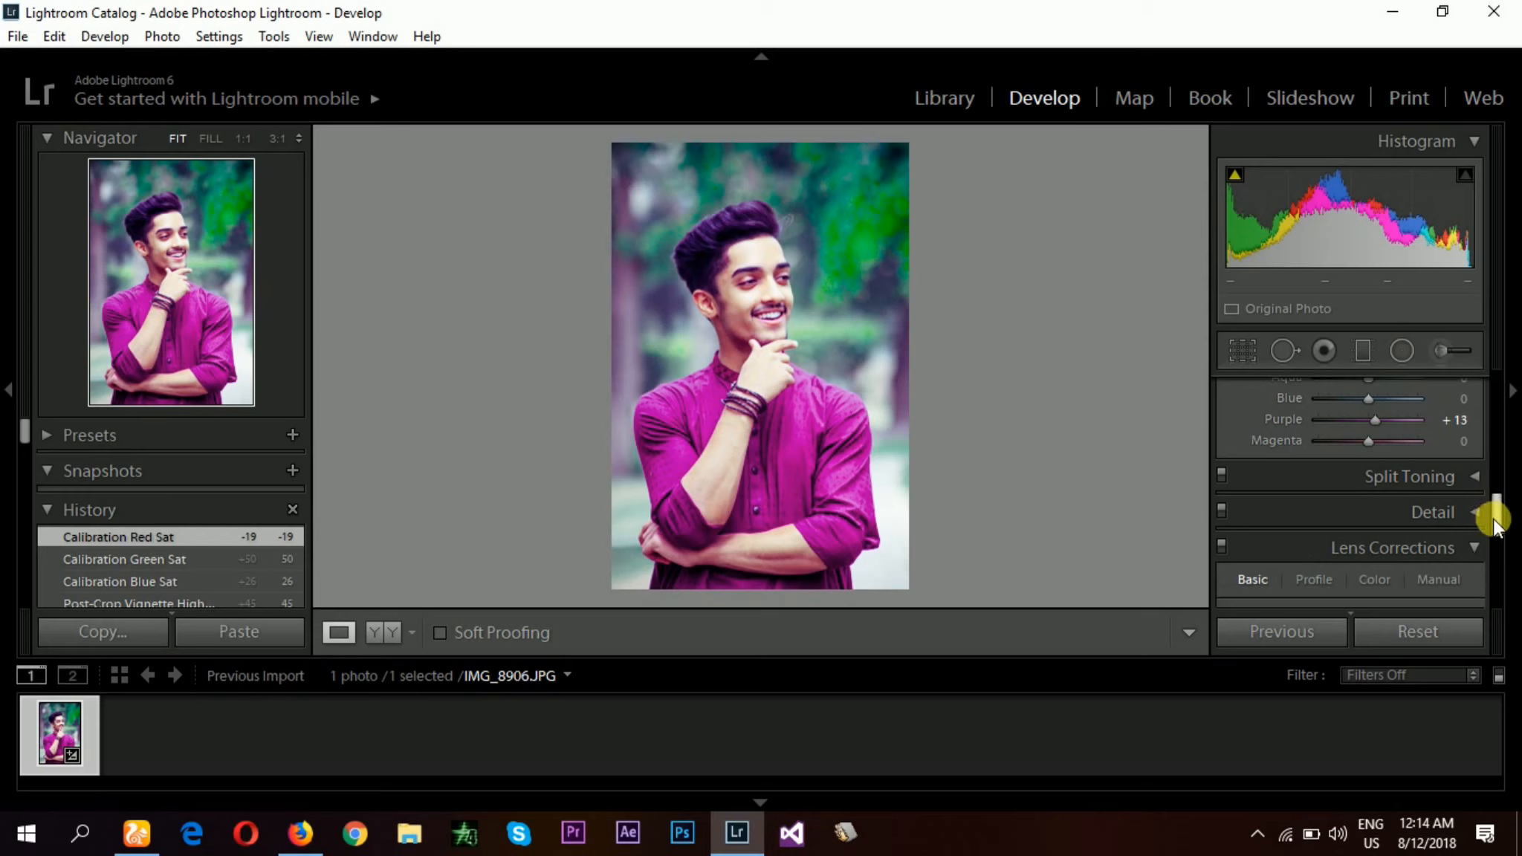
pyautogui.scroll(3, 1499, 505)
pyautogui.moveTo(1496, 502)
pyautogui.mouseDown()
pyautogui.moveTo(1495, 414)
pyautogui.moveTo(1473, 409)
pyautogui.moveTo(1484, 515)
pyautogui.mouseUp()
pyautogui.click(1476, 439)
pyautogui.scroll(3, 1484, 515)
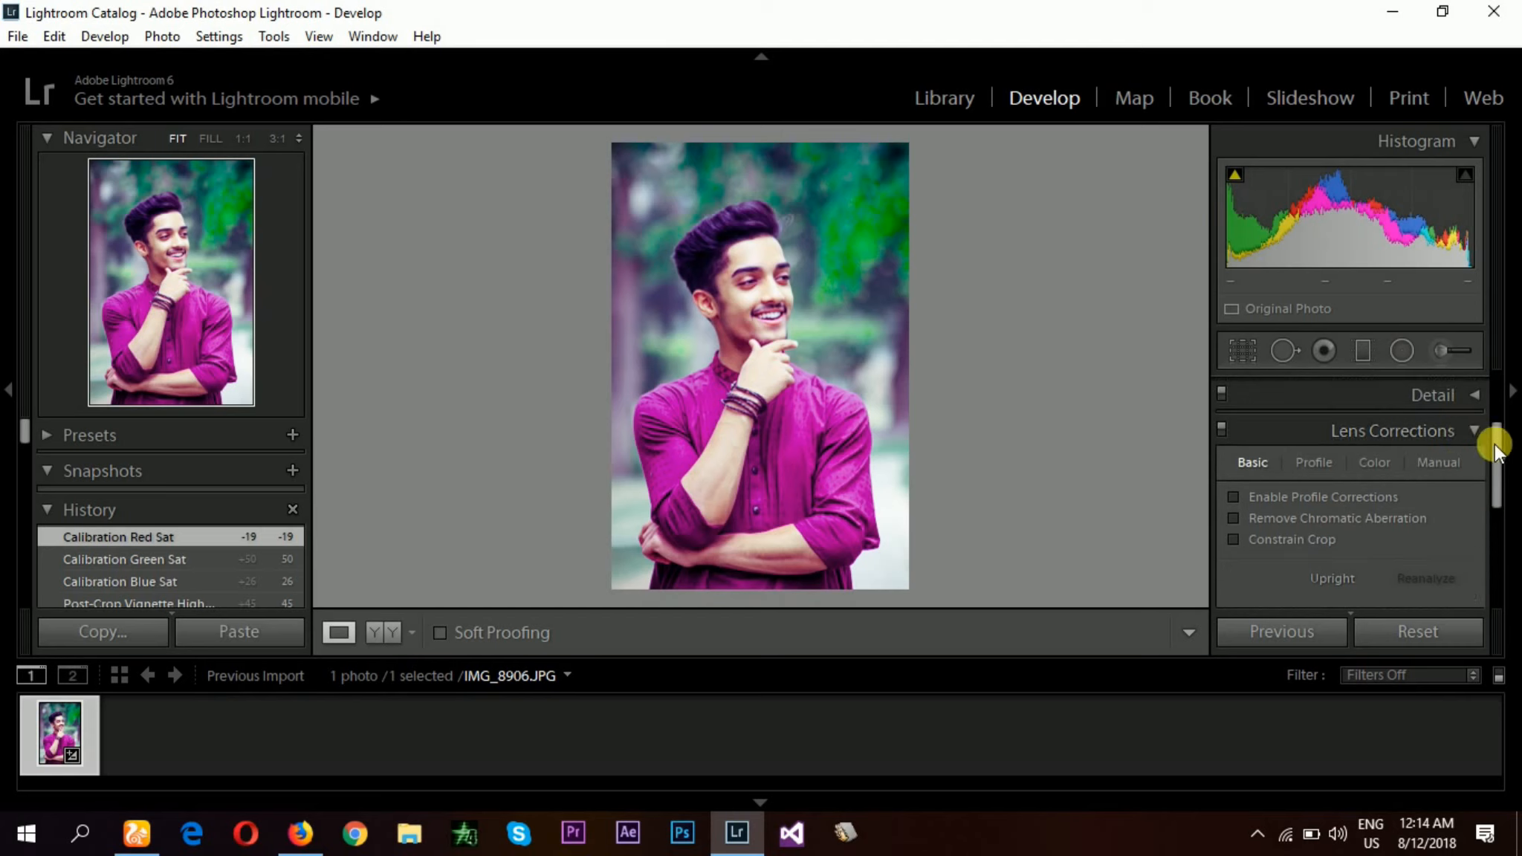
pyautogui.click(1494, 444)
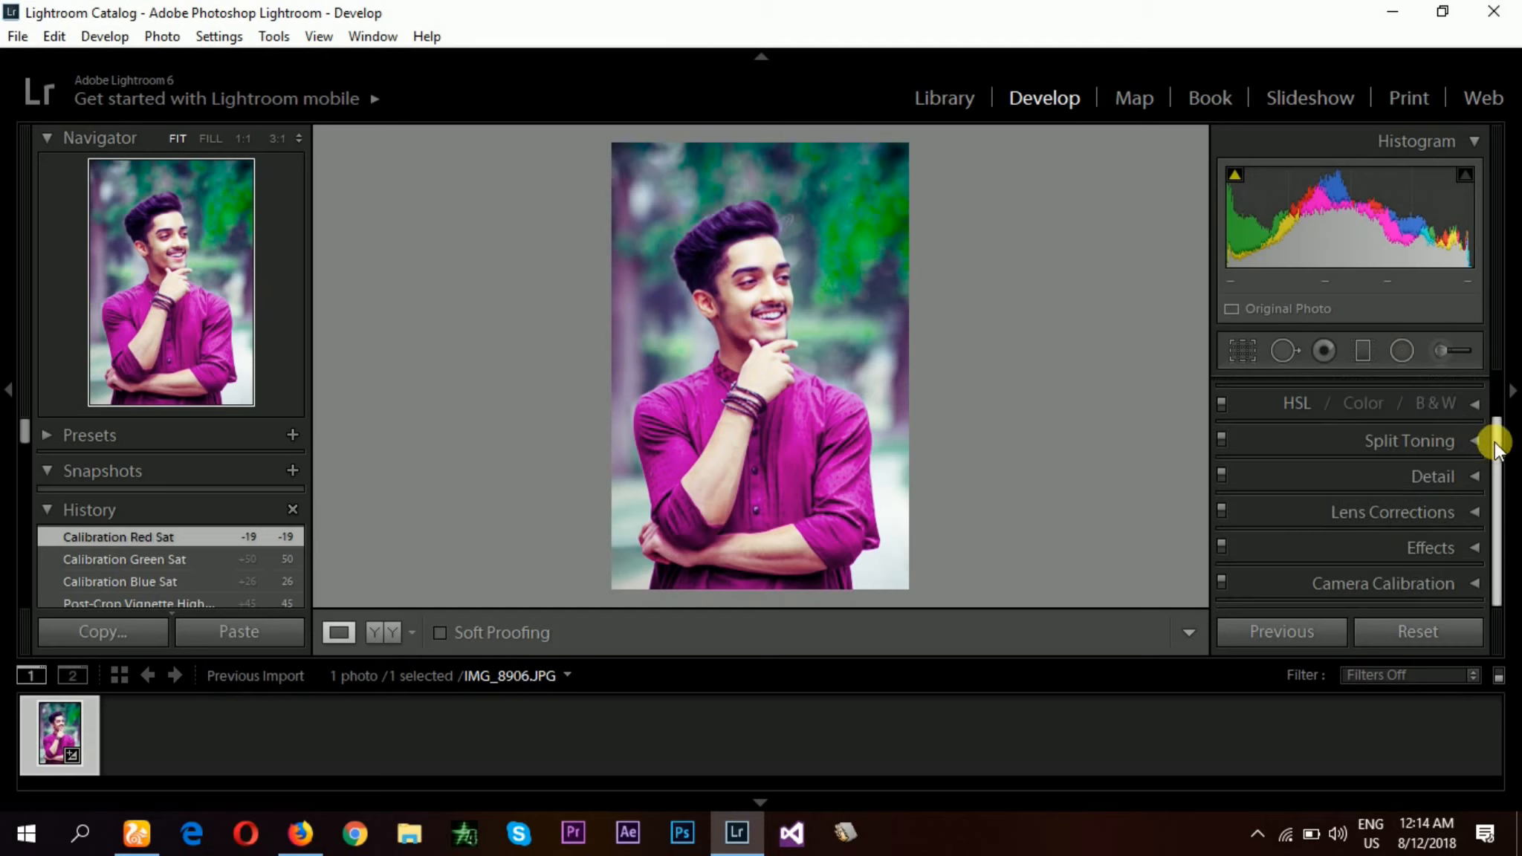
# - Set the Camera Calibration shadow tint to +5
pyautogui.click(1448, 573)
pyautogui.scroll(-4, 1488, 495)
pyautogui.moveTo(1369, 426)
pyautogui.mouseDown()
pyautogui.moveTo(1348, 426)
pyautogui.moveTo(1408, 428)
pyautogui.moveTo(1372, 430)
pyautogui.mouseUp()
pyautogui.moveTo(1496, 527); pyautogui.dragTo(1498, 606)
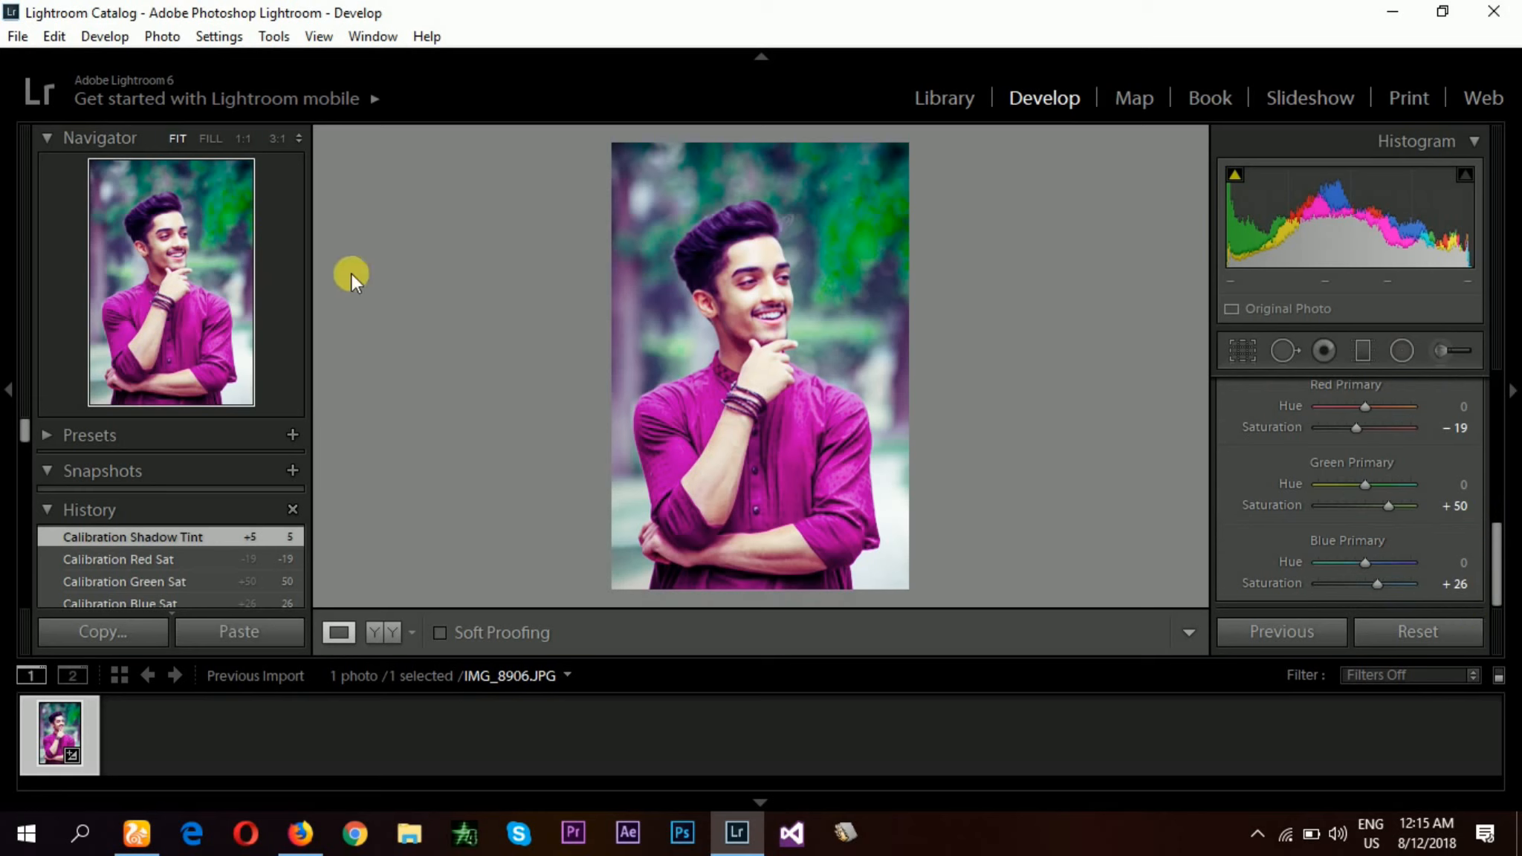
# - Export the photo to the Untitled Export subfolder of the desktop pics folder, overwriting the existing IMG_8906.jpg, and close Lightroom
pyautogui.click(18, 37)
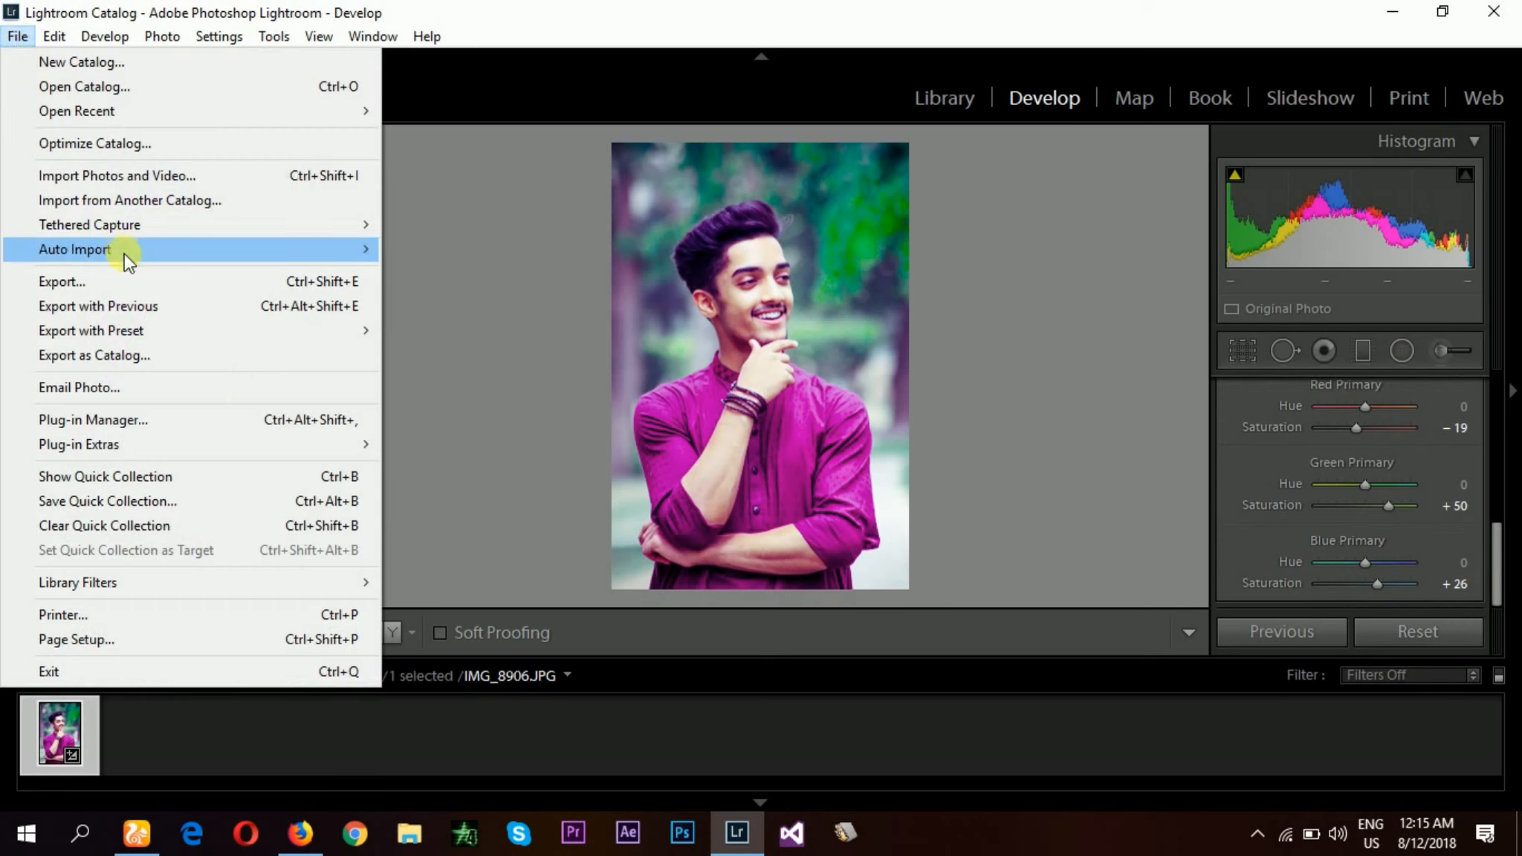
pyautogui.click(180, 283)
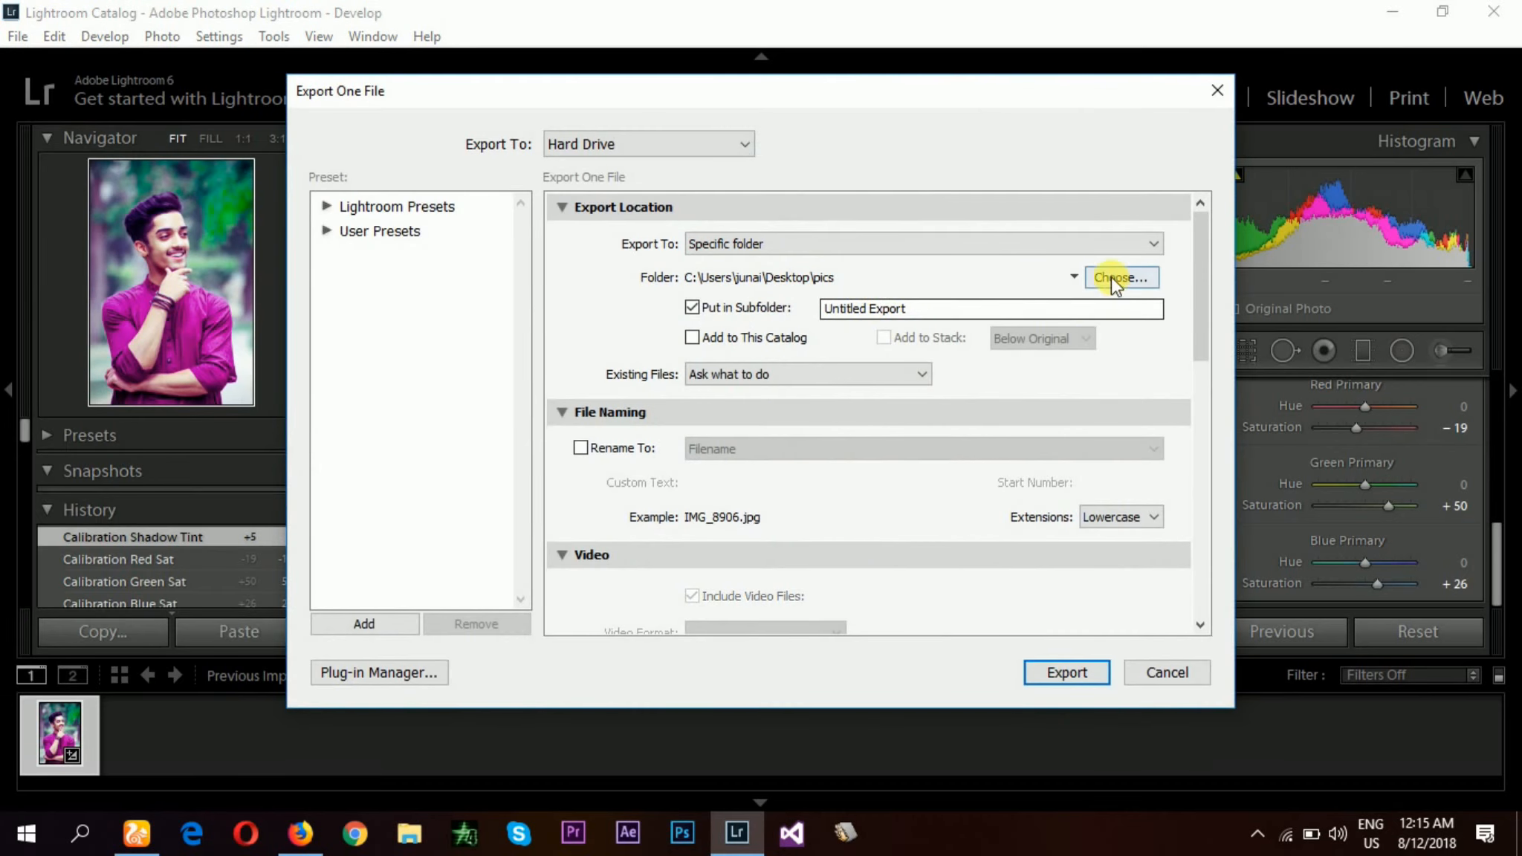
pyautogui.click(1112, 278)
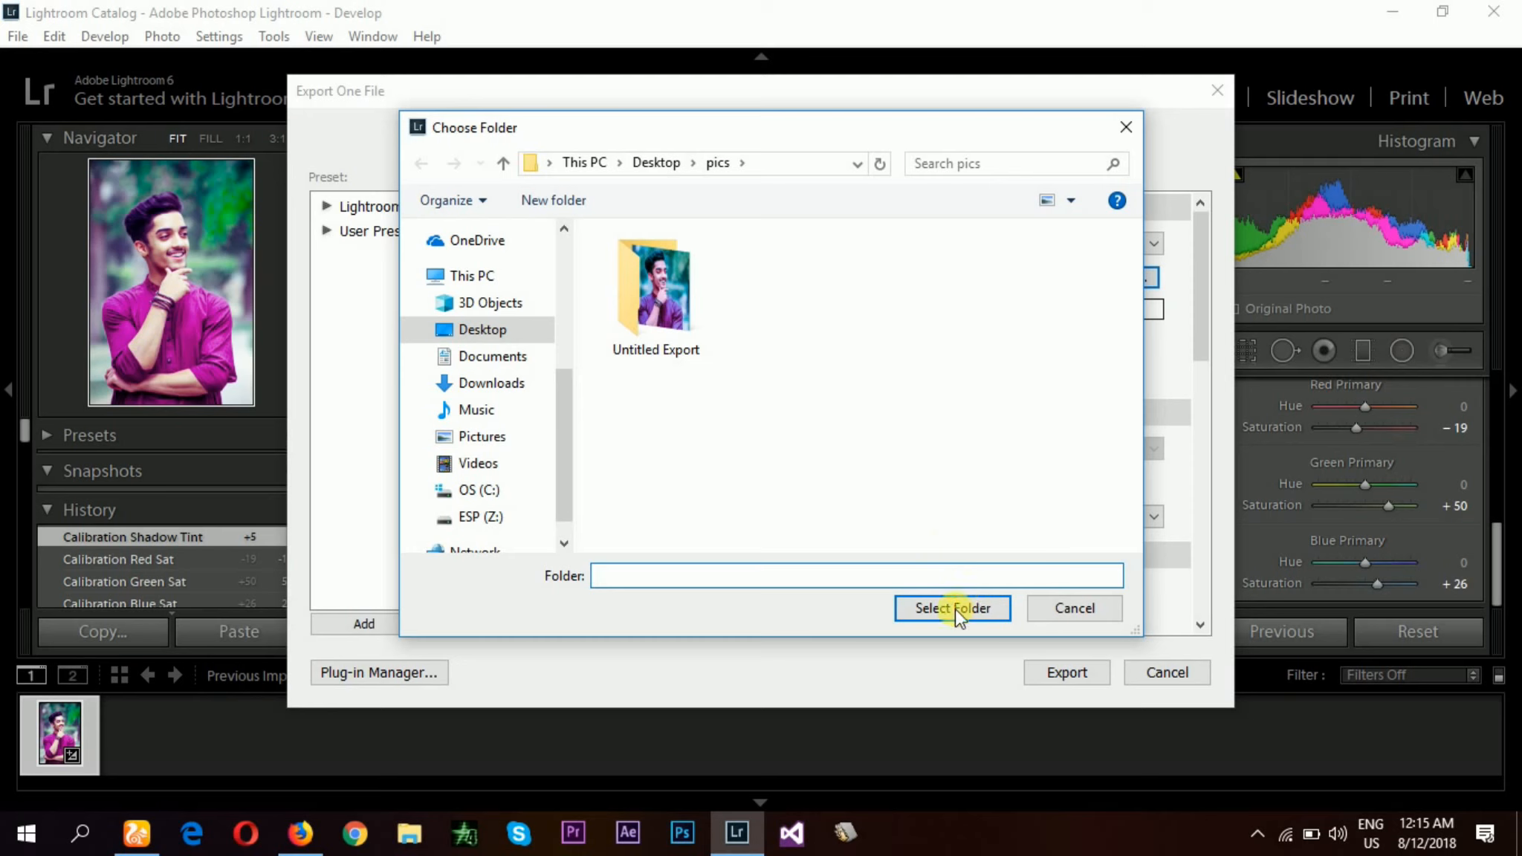
pyautogui.click(945, 605)
pyautogui.click(1054, 674)
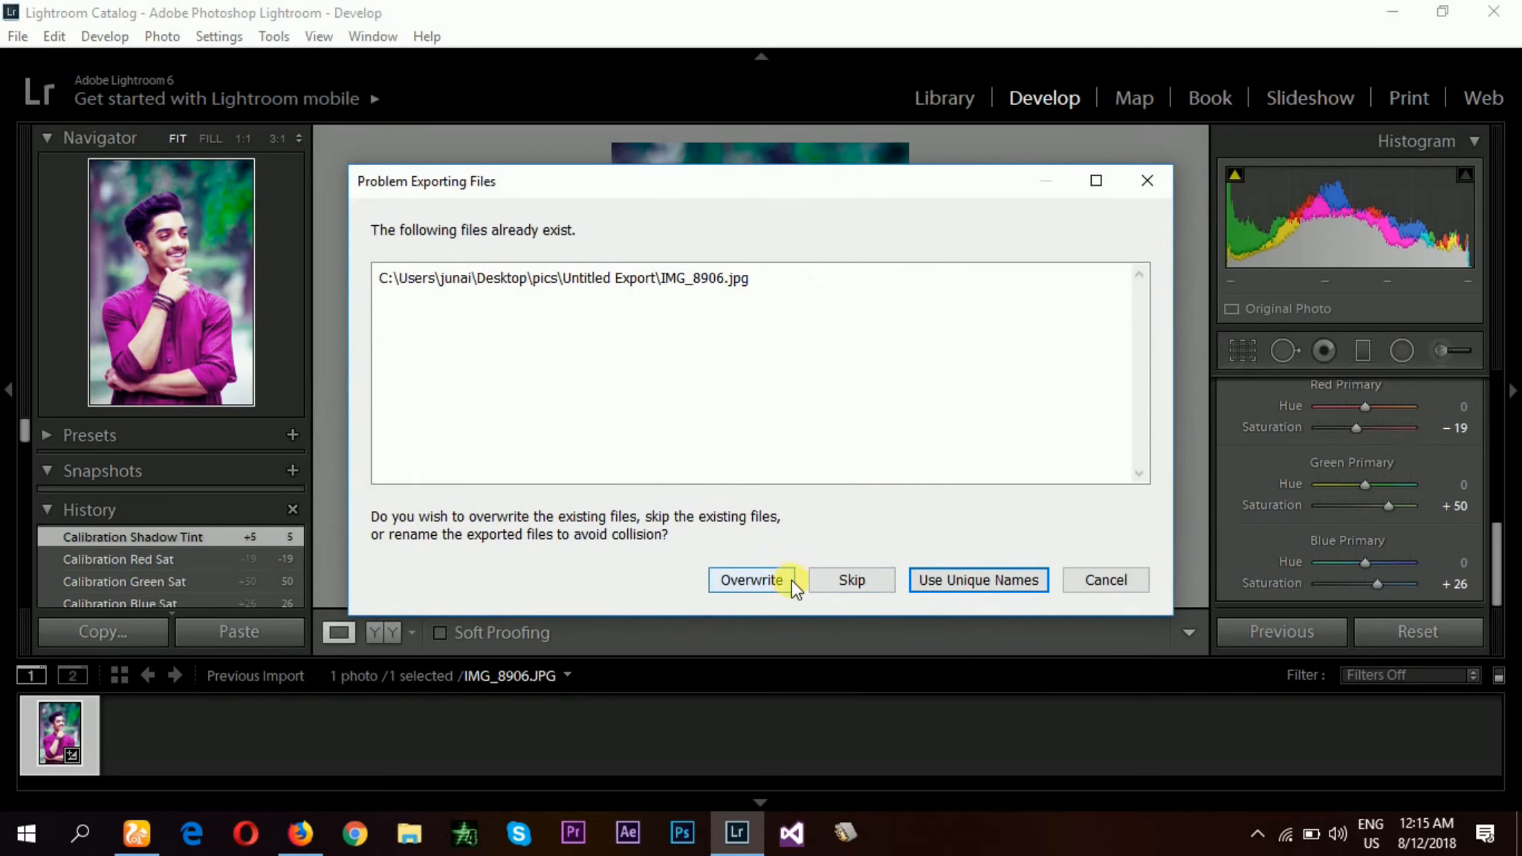
pyautogui.click(750, 584)
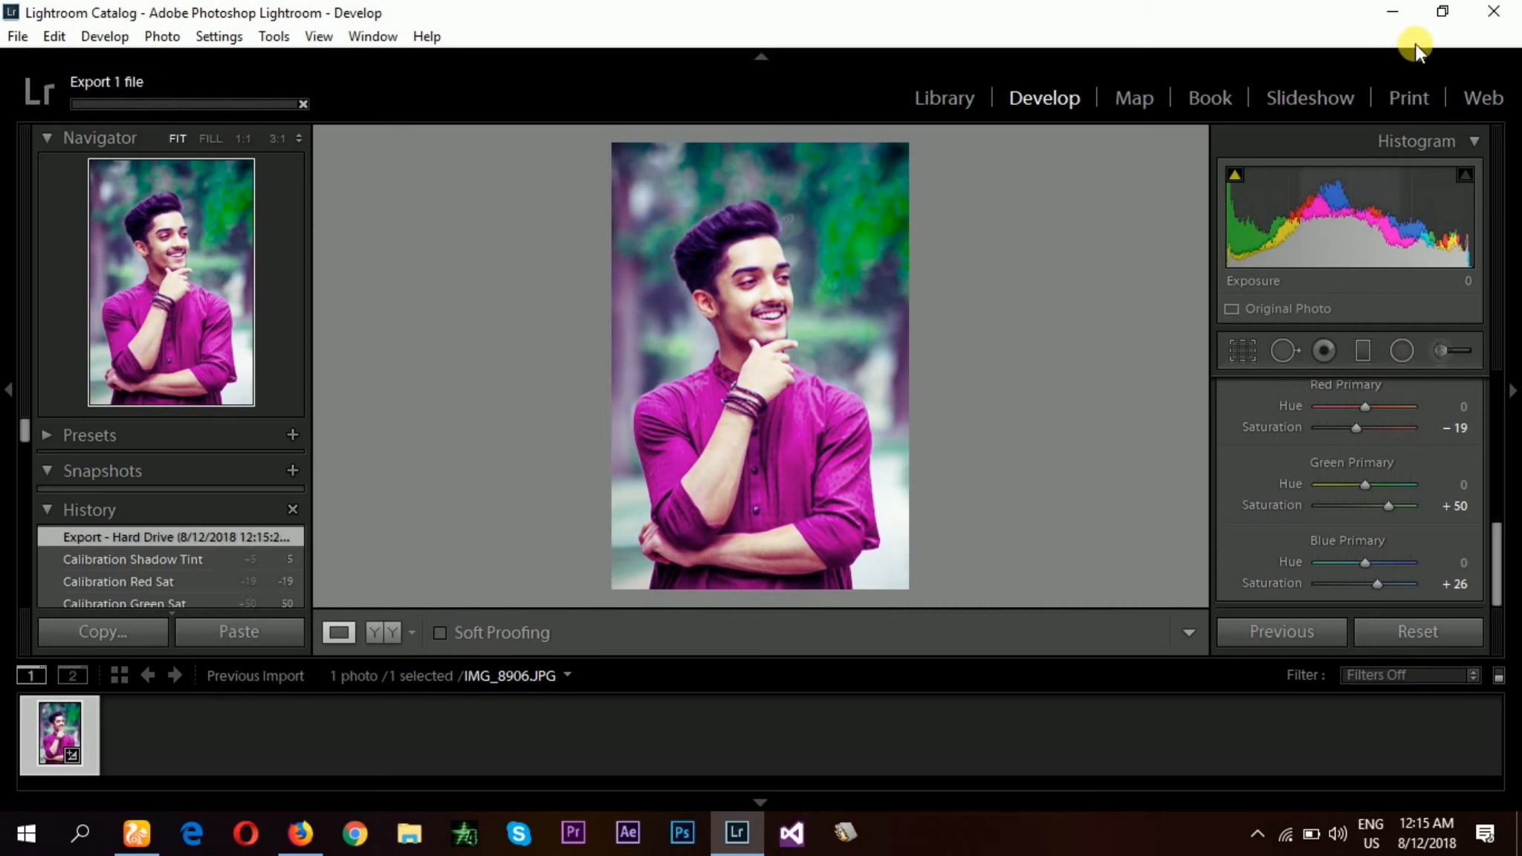
pyautogui.click(1499, 9)
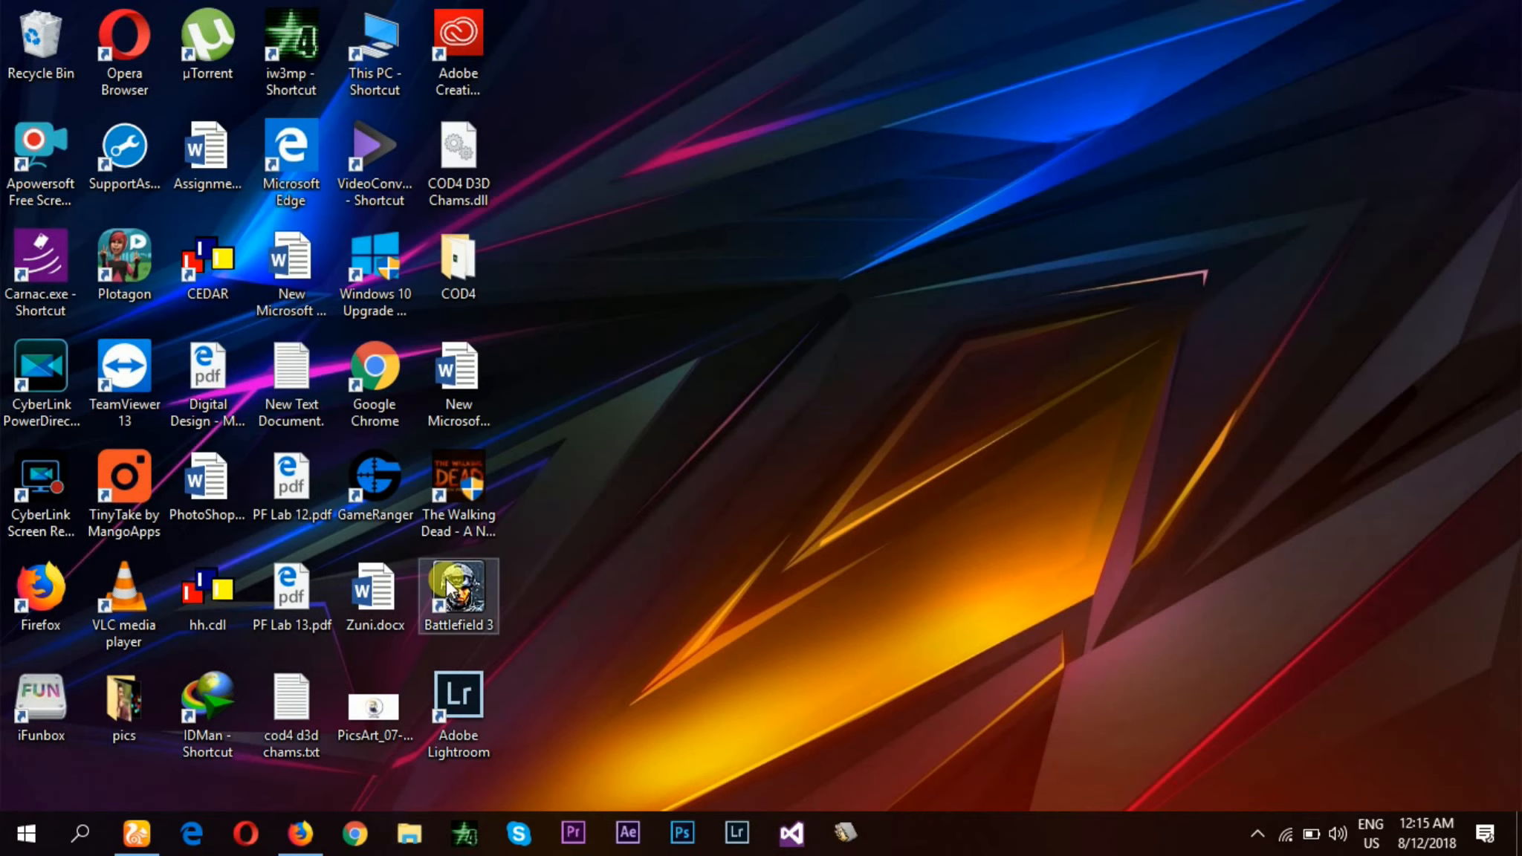
# - In File Explorer, open the exported IMG_8906.jpg from the pics folder's Untitled Export subfolder to check it, and close the windows
pyautogui.press('super+e')
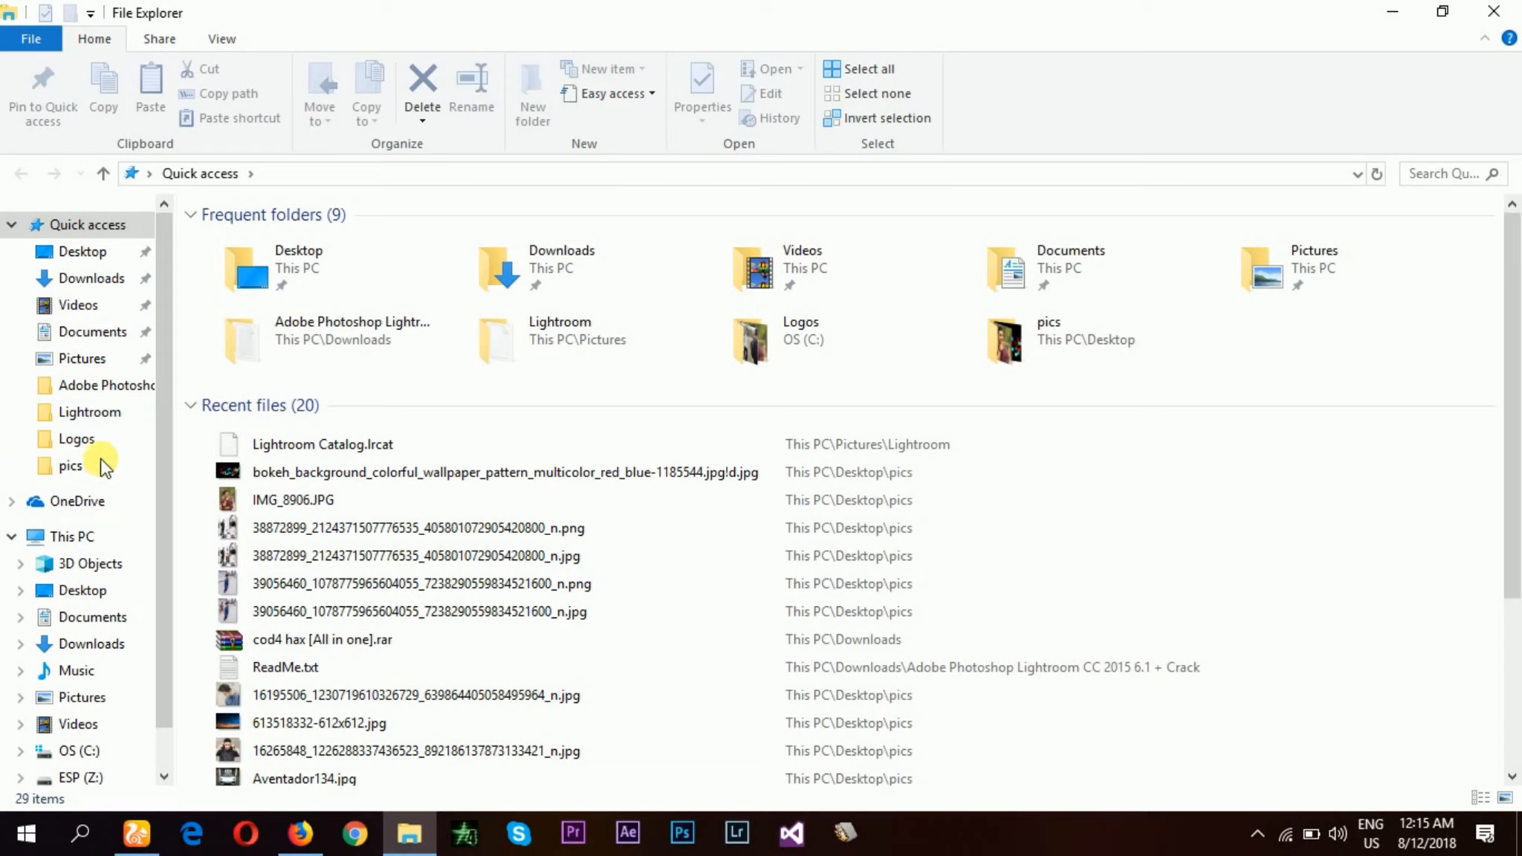
pyautogui.click(104, 468)
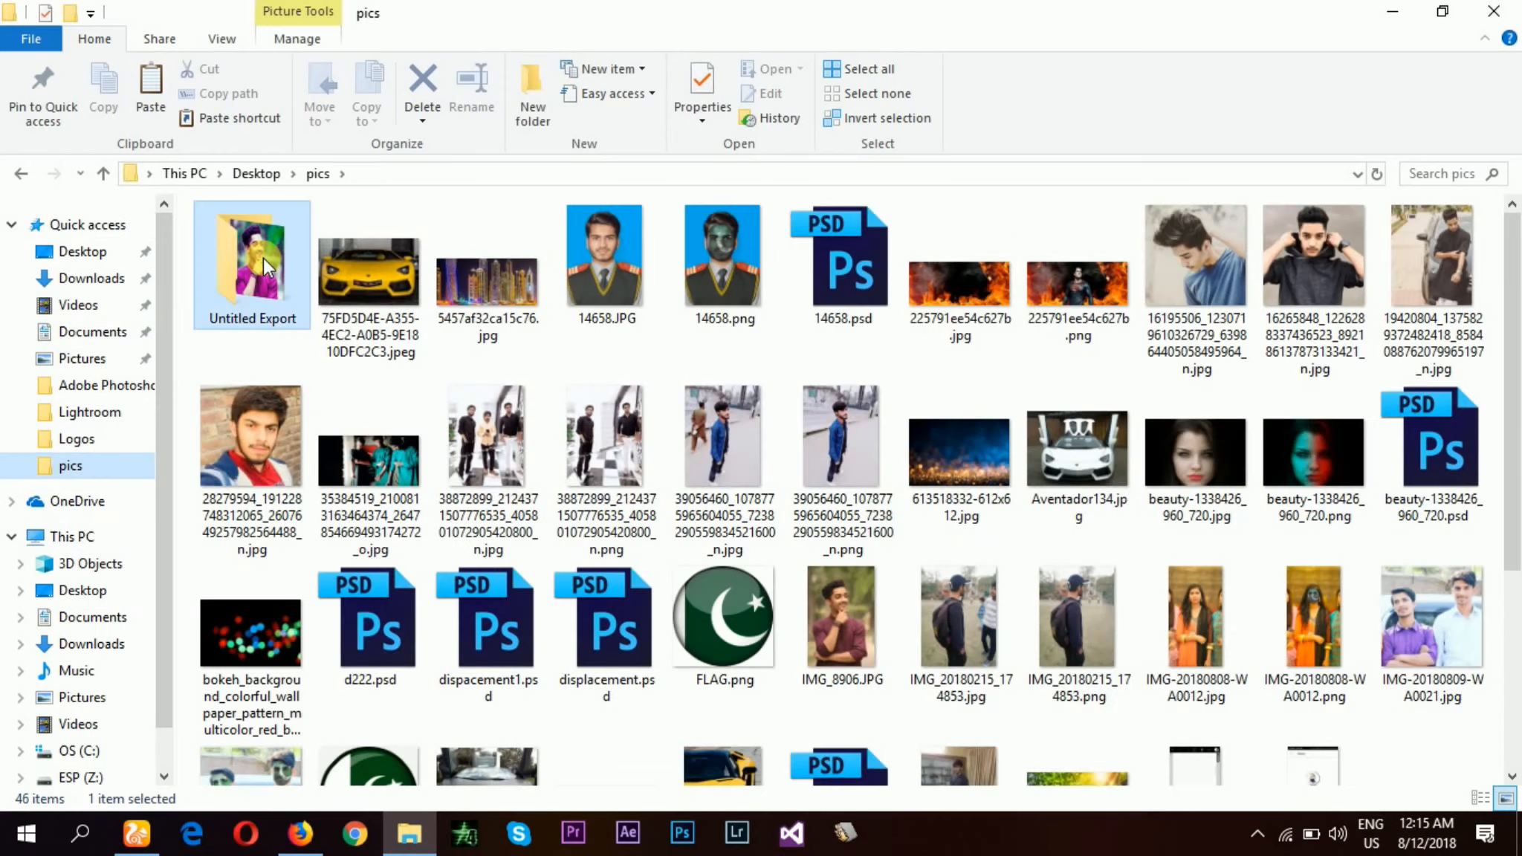
pyautogui.doubleClick(263, 257)
pyautogui.doubleClick(263, 257)
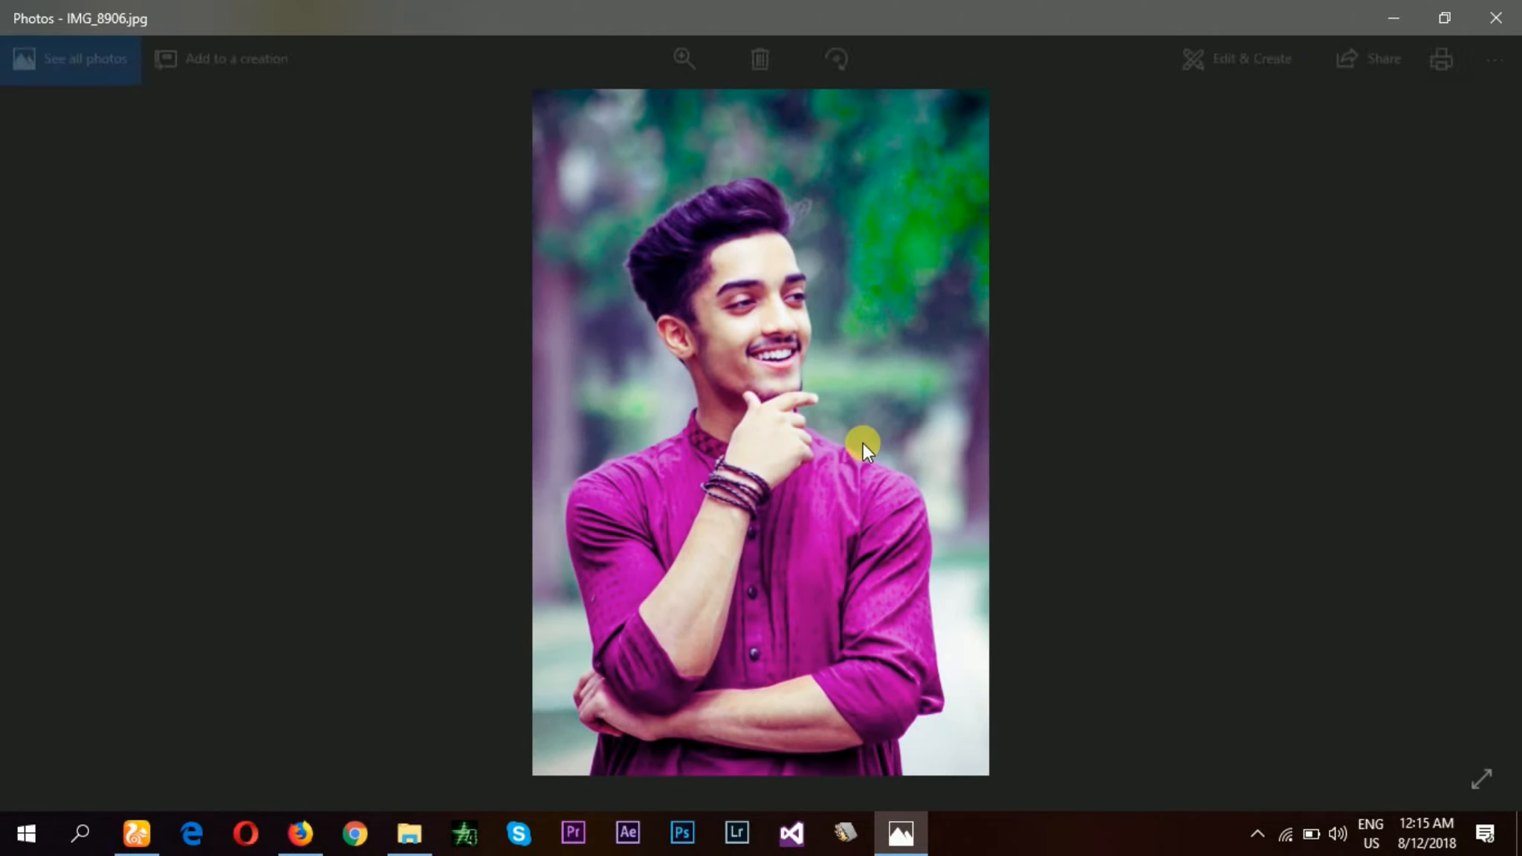
pyautogui.click(1511, 6)
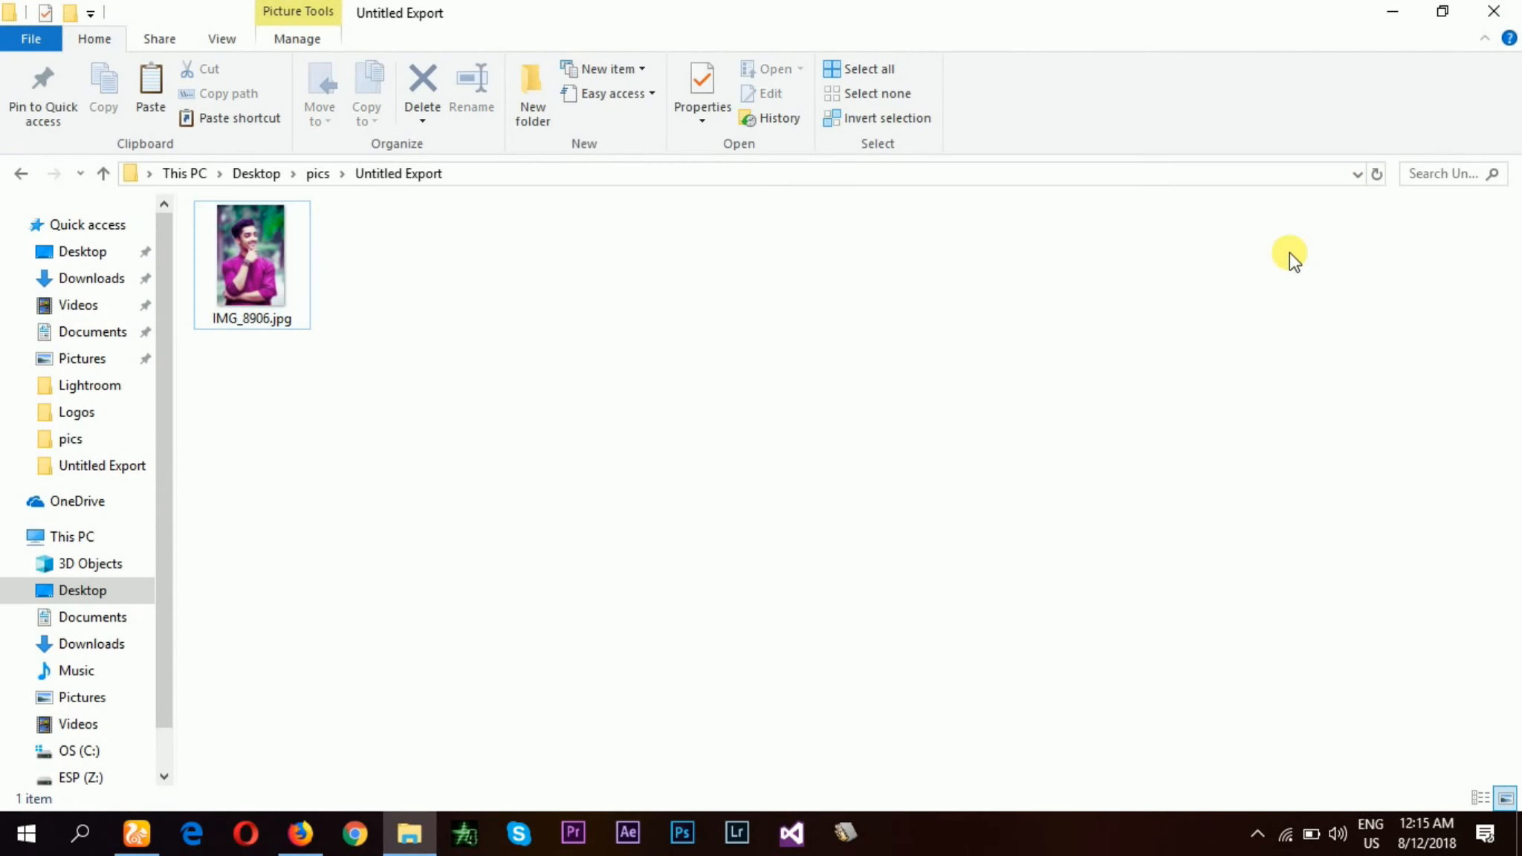
pyautogui.click(1495, 15)
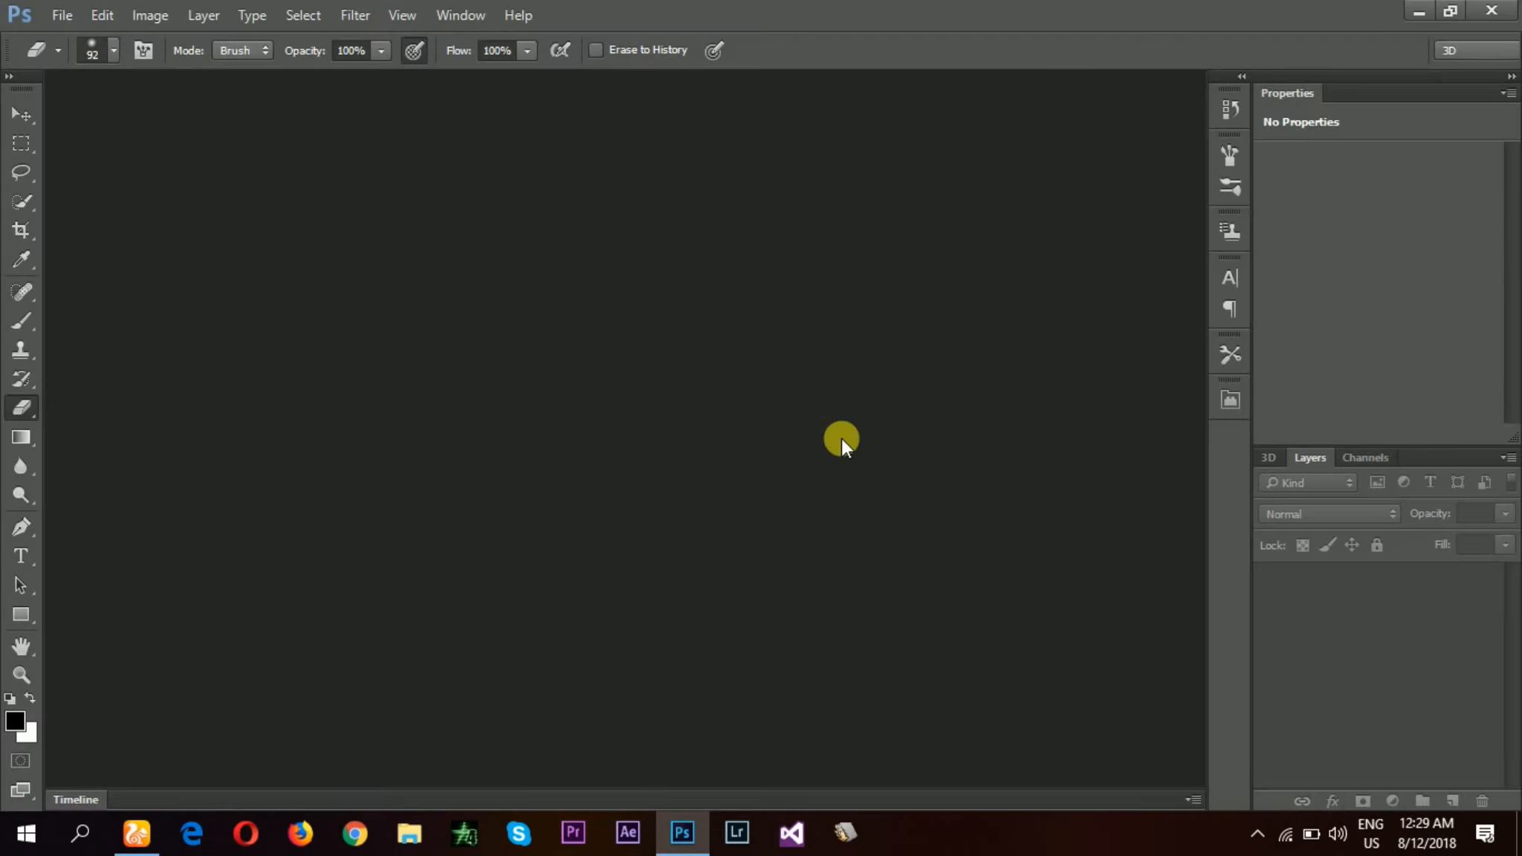
# - In Photoshop, open the exported IMG_8906.jpg from the Untitled Export folder
pyautogui.click(62, 14)
pyautogui.click(87, 62)
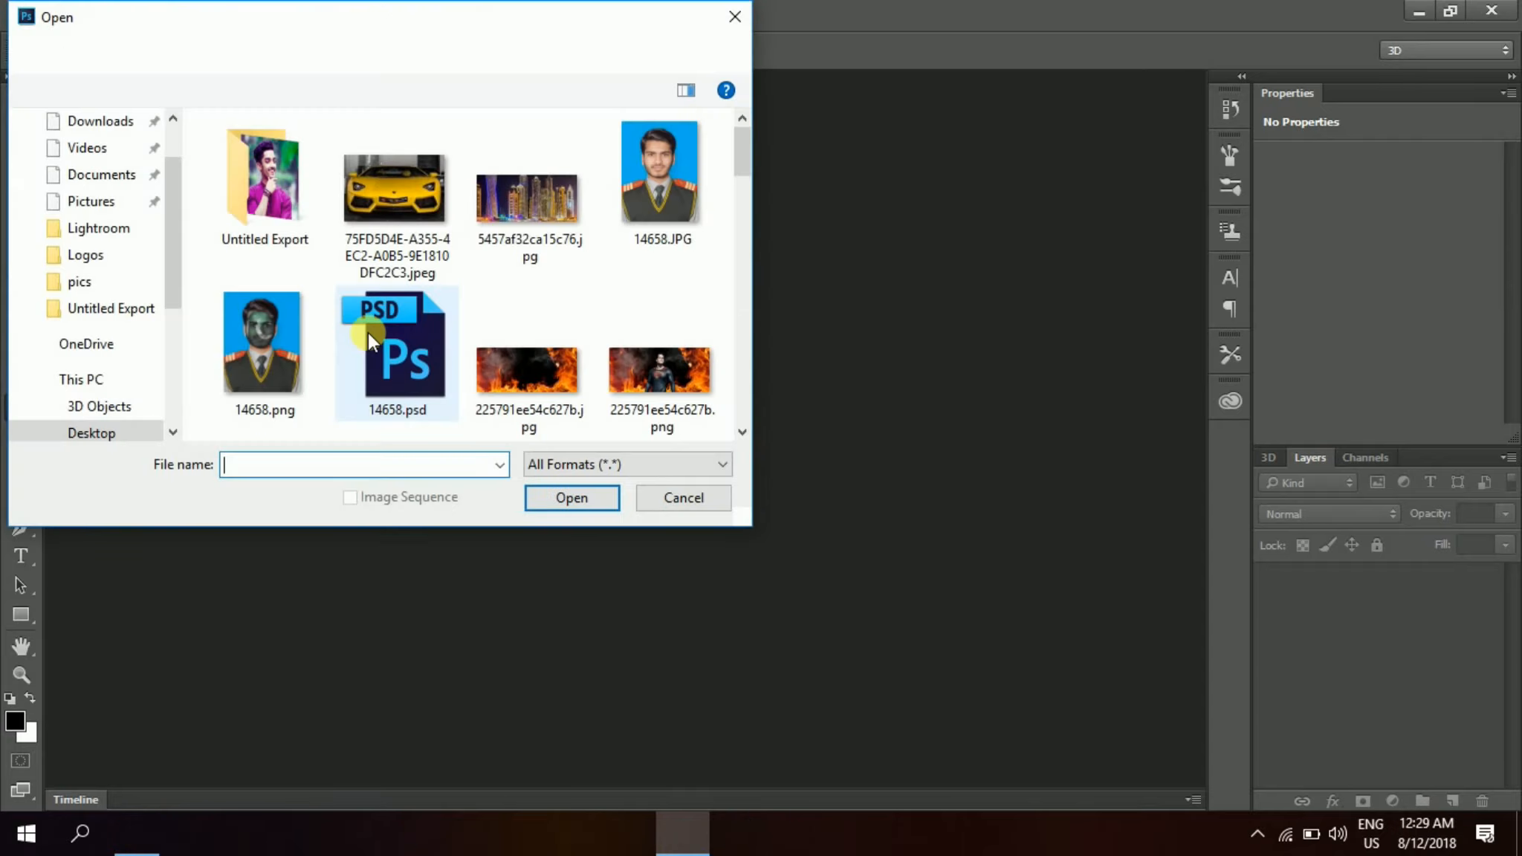
pyautogui.click(295, 191)
pyautogui.doubleClick(297, 178)
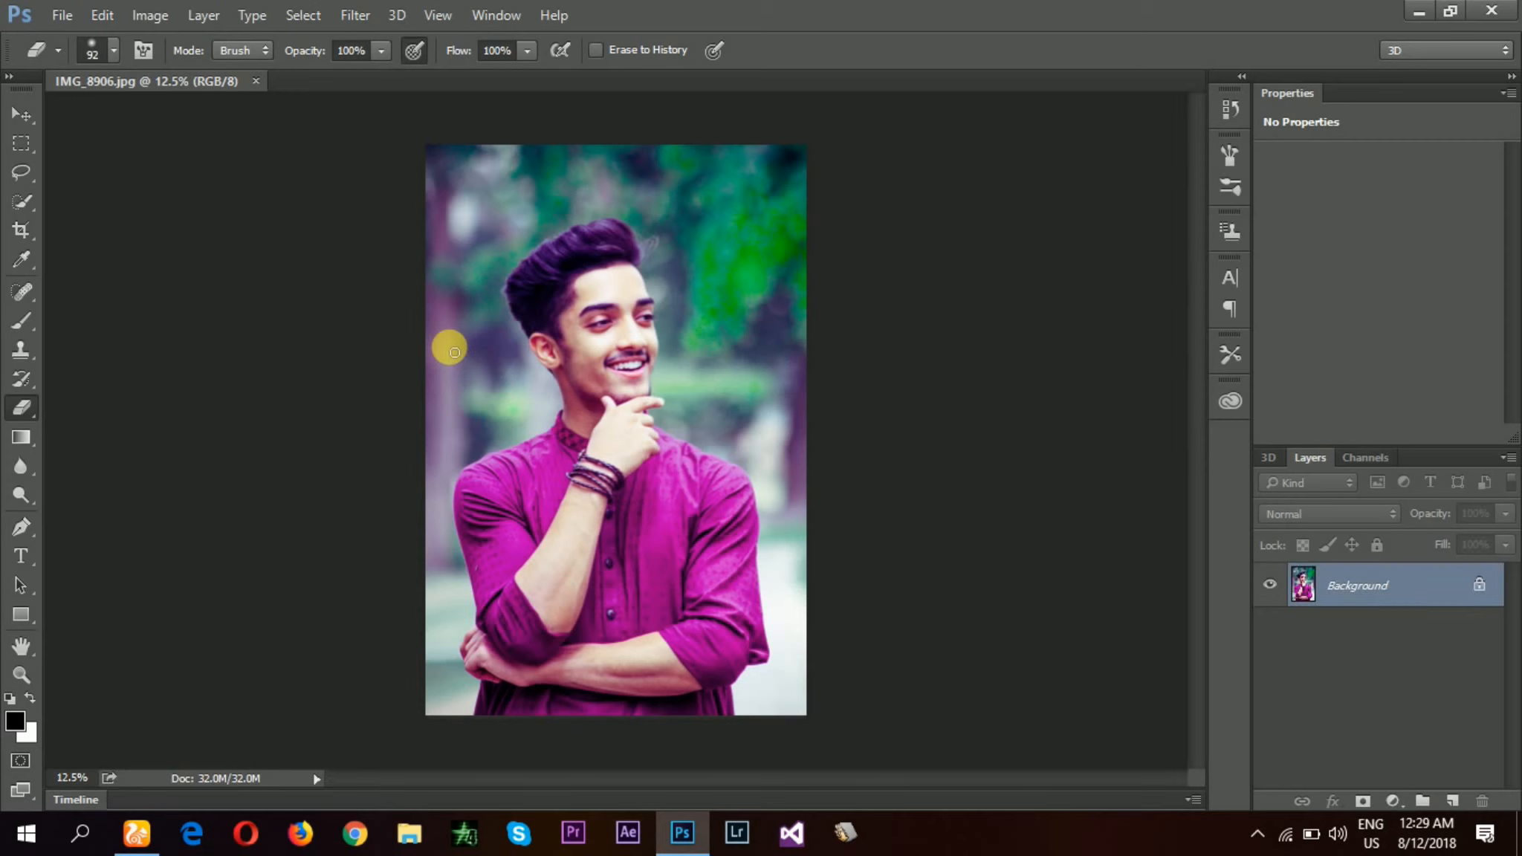
pyautogui.click(66, 15)
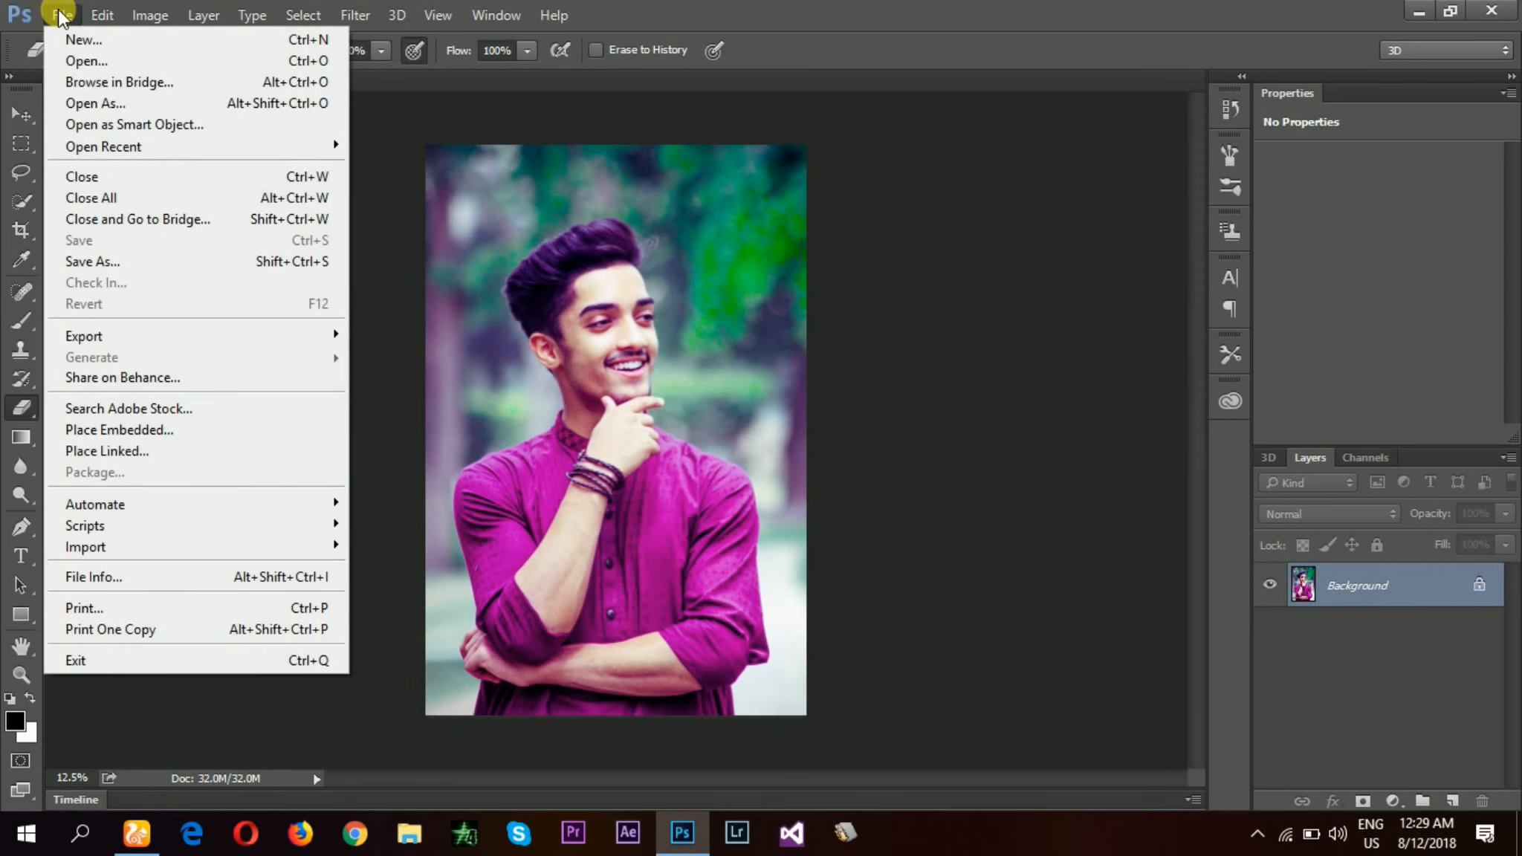
pyautogui.click(149, 61)
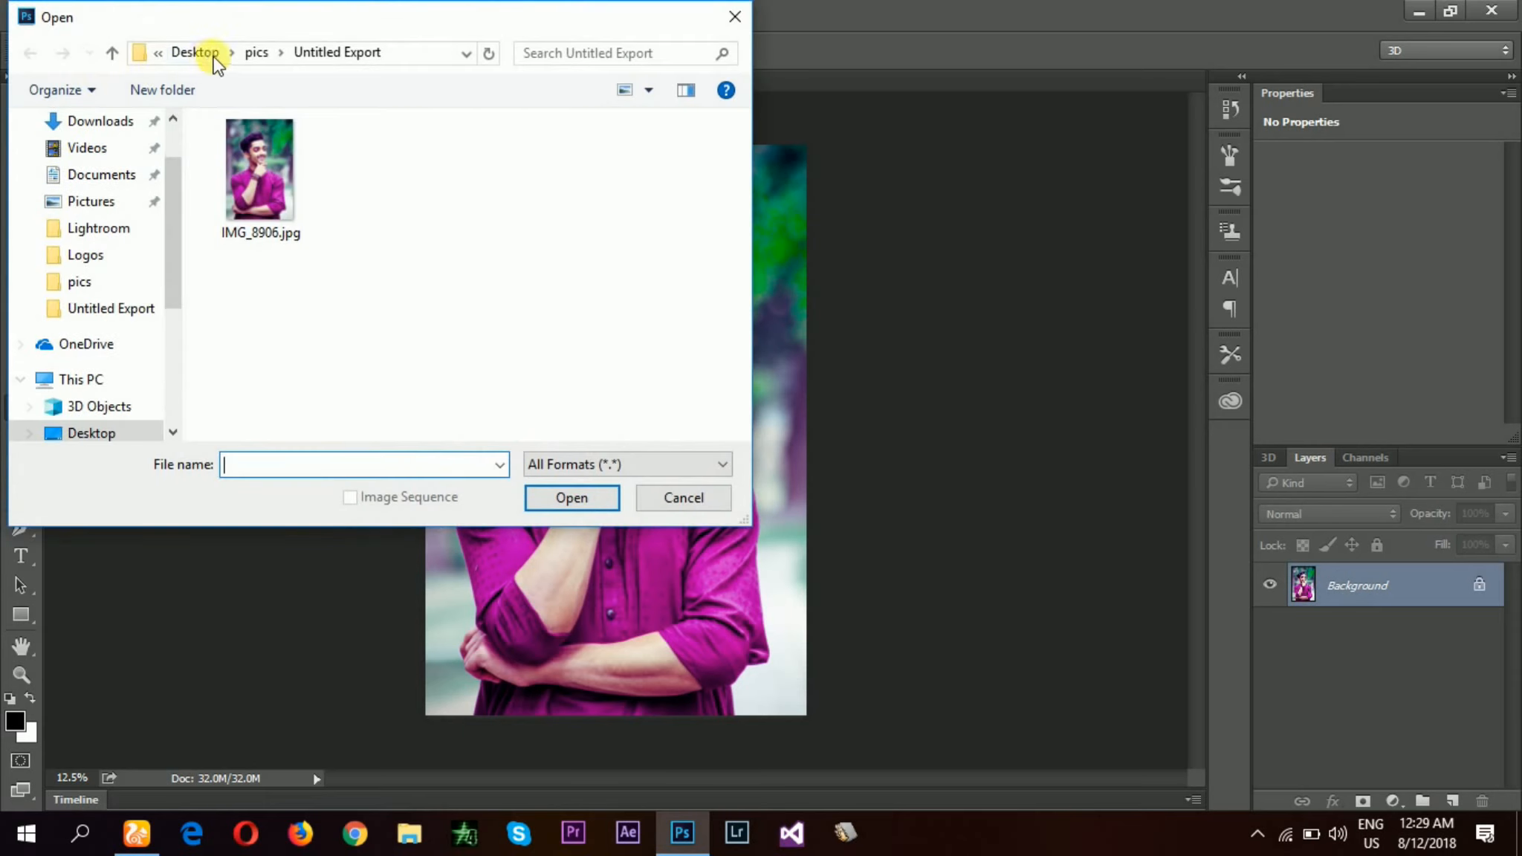
pyautogui.click(257, 52)
pyautogui.moveTo(744, 145); pyautogui.dragTo(751, 352)
pyautogui.doubleClick(680, 295)
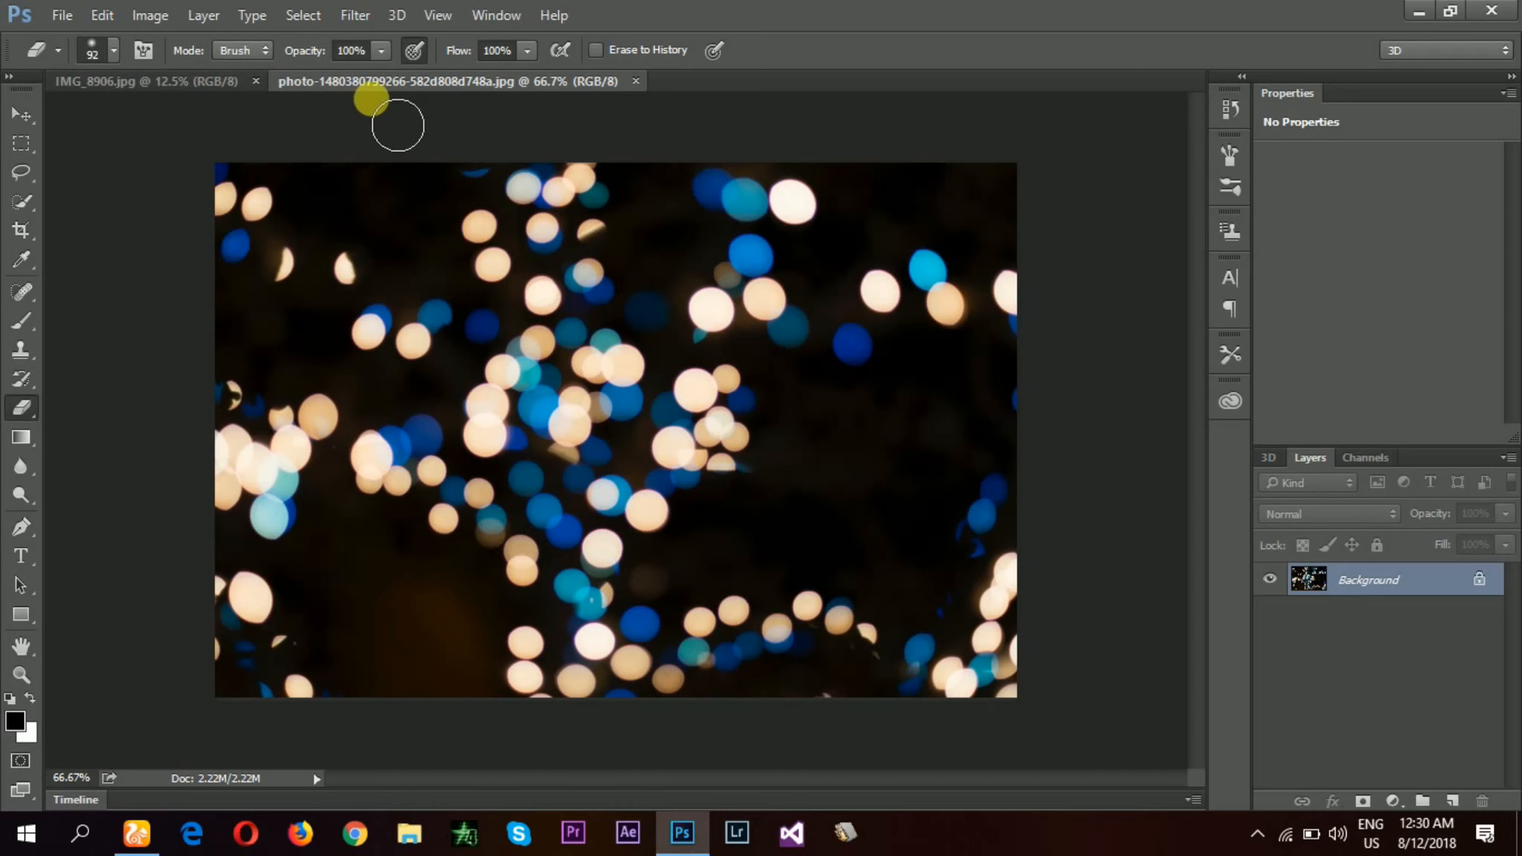
# - Unlock the background layer of the IMG_8906.jpg portrait and duplicate it
pyautogui.click(200, 79)
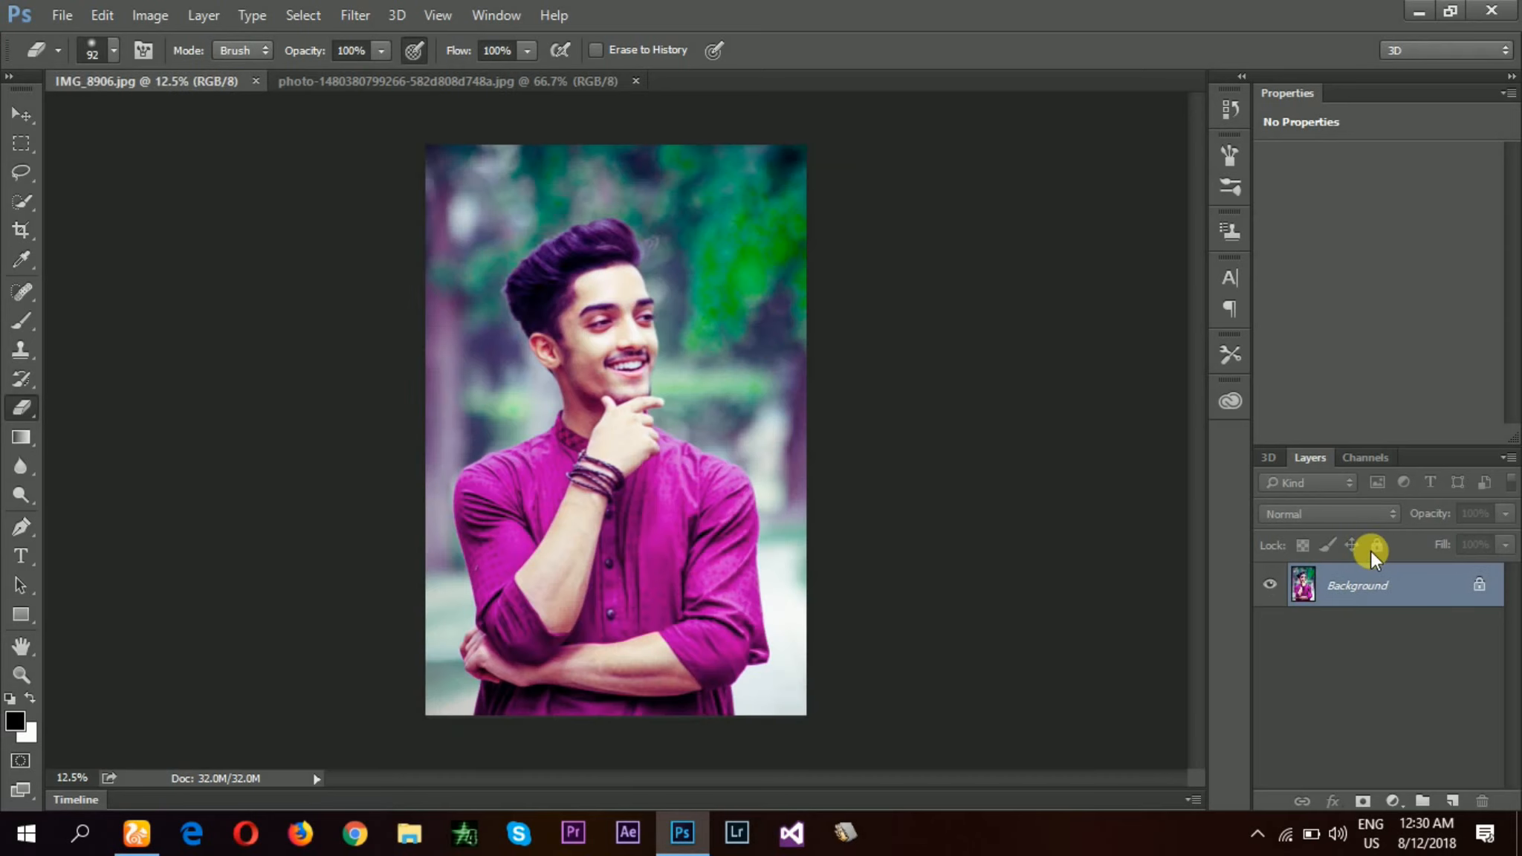
pyautogui.click(1479, 586)
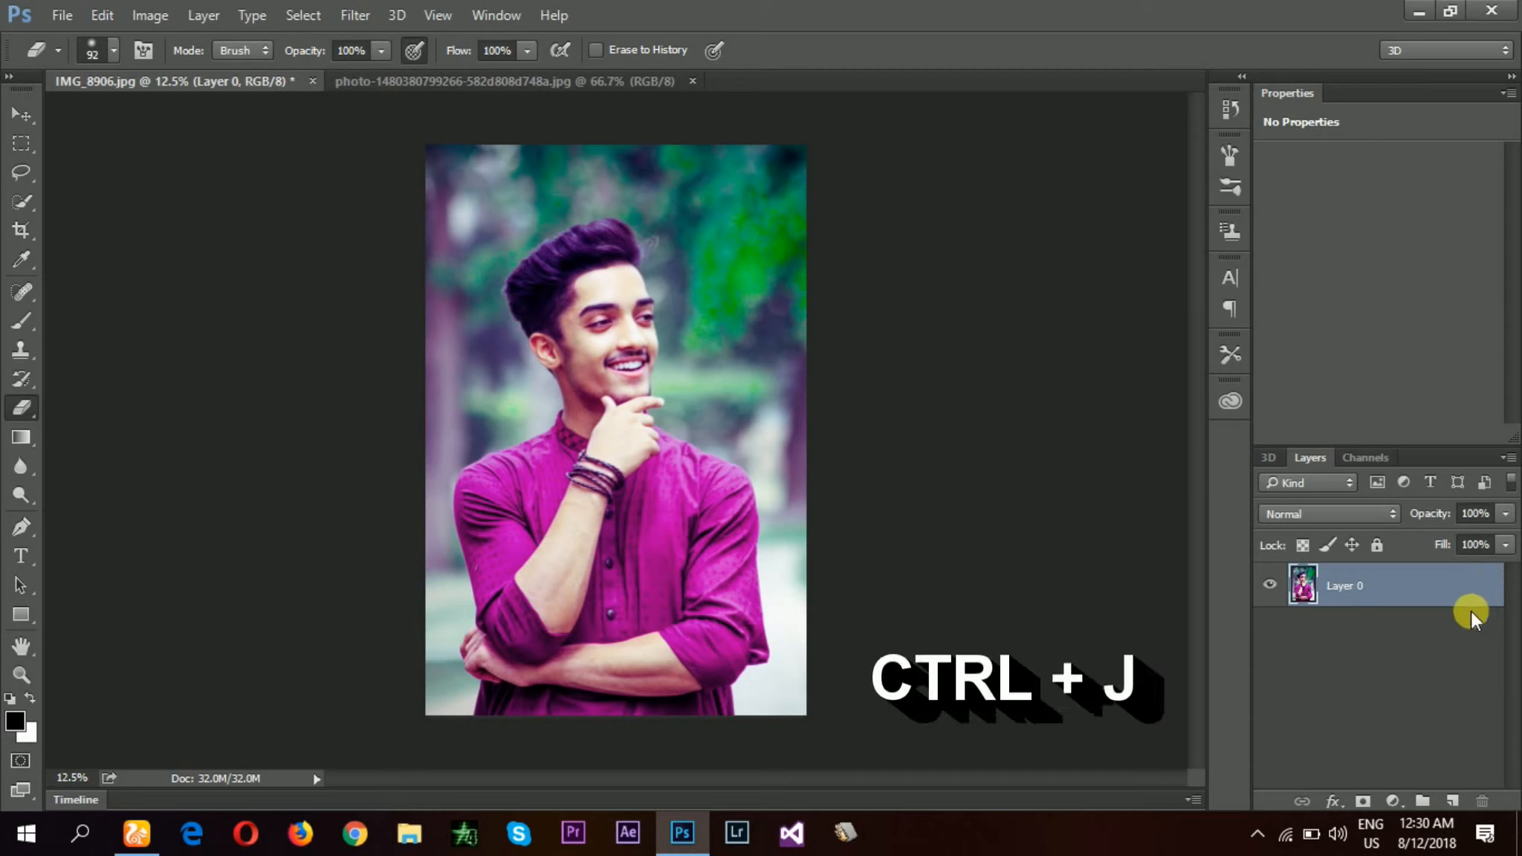
pyautogui.hotkey('ctrl', 'j')
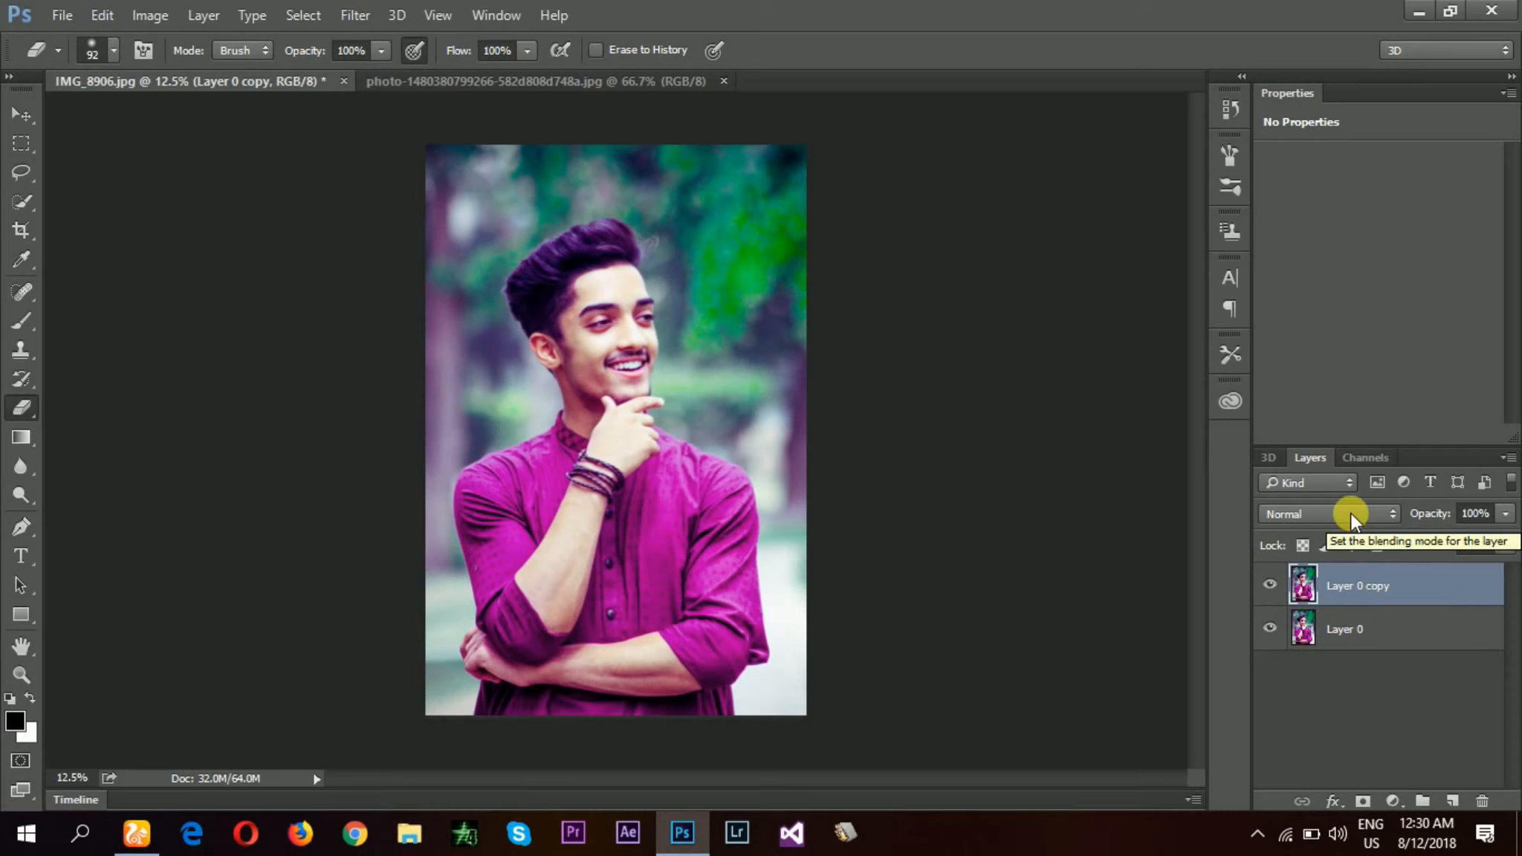
# - Convert the duplicated portrait layer, Layer 0 copy, to a smart object
pyautogui.click(489, 82)
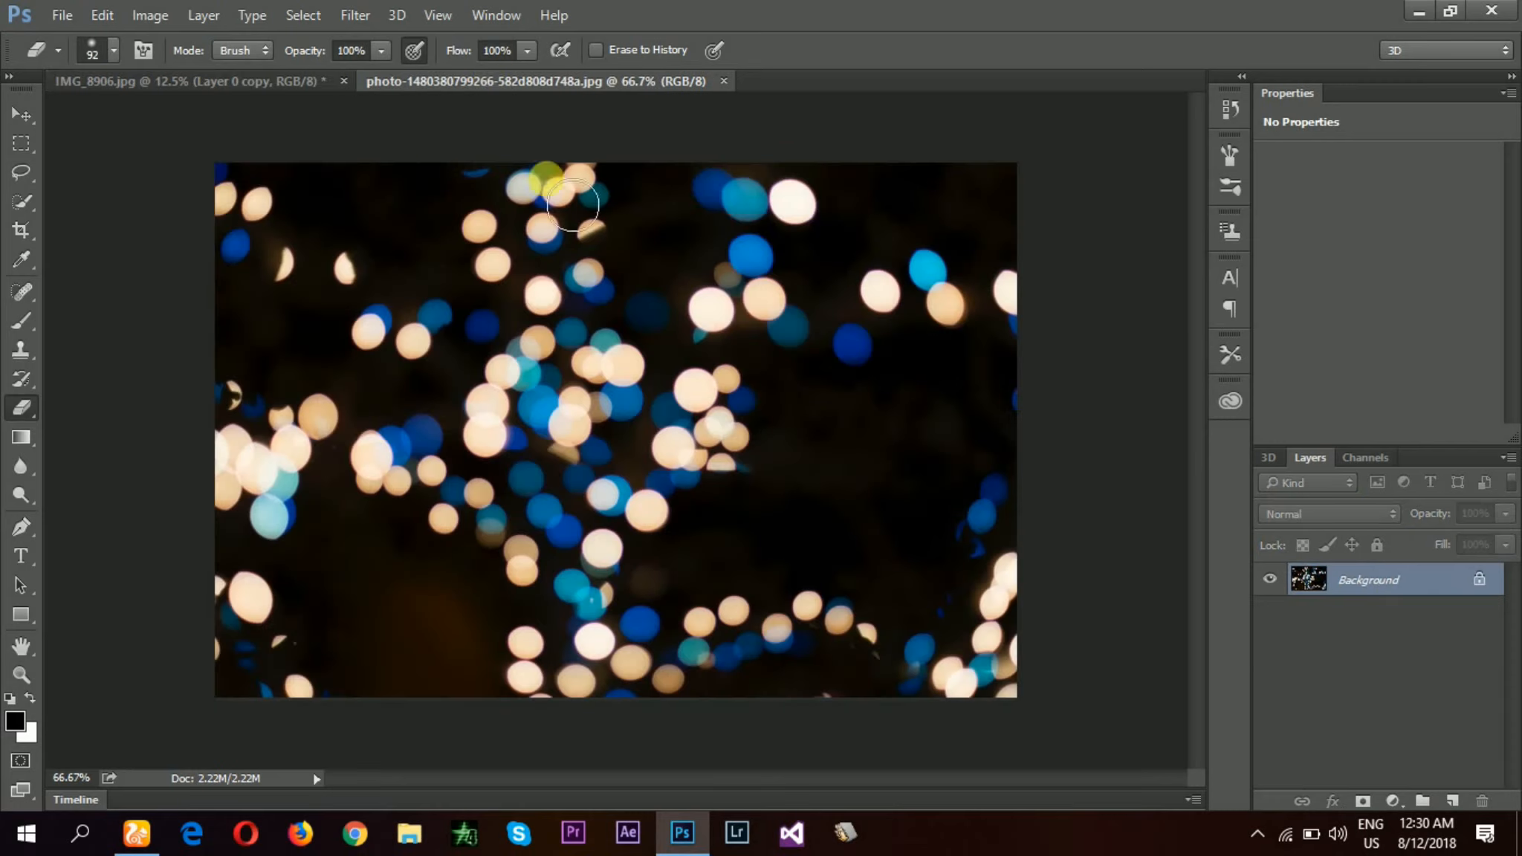
pyautogui.click(240, 84)
pyautogui.click(1508, 461)
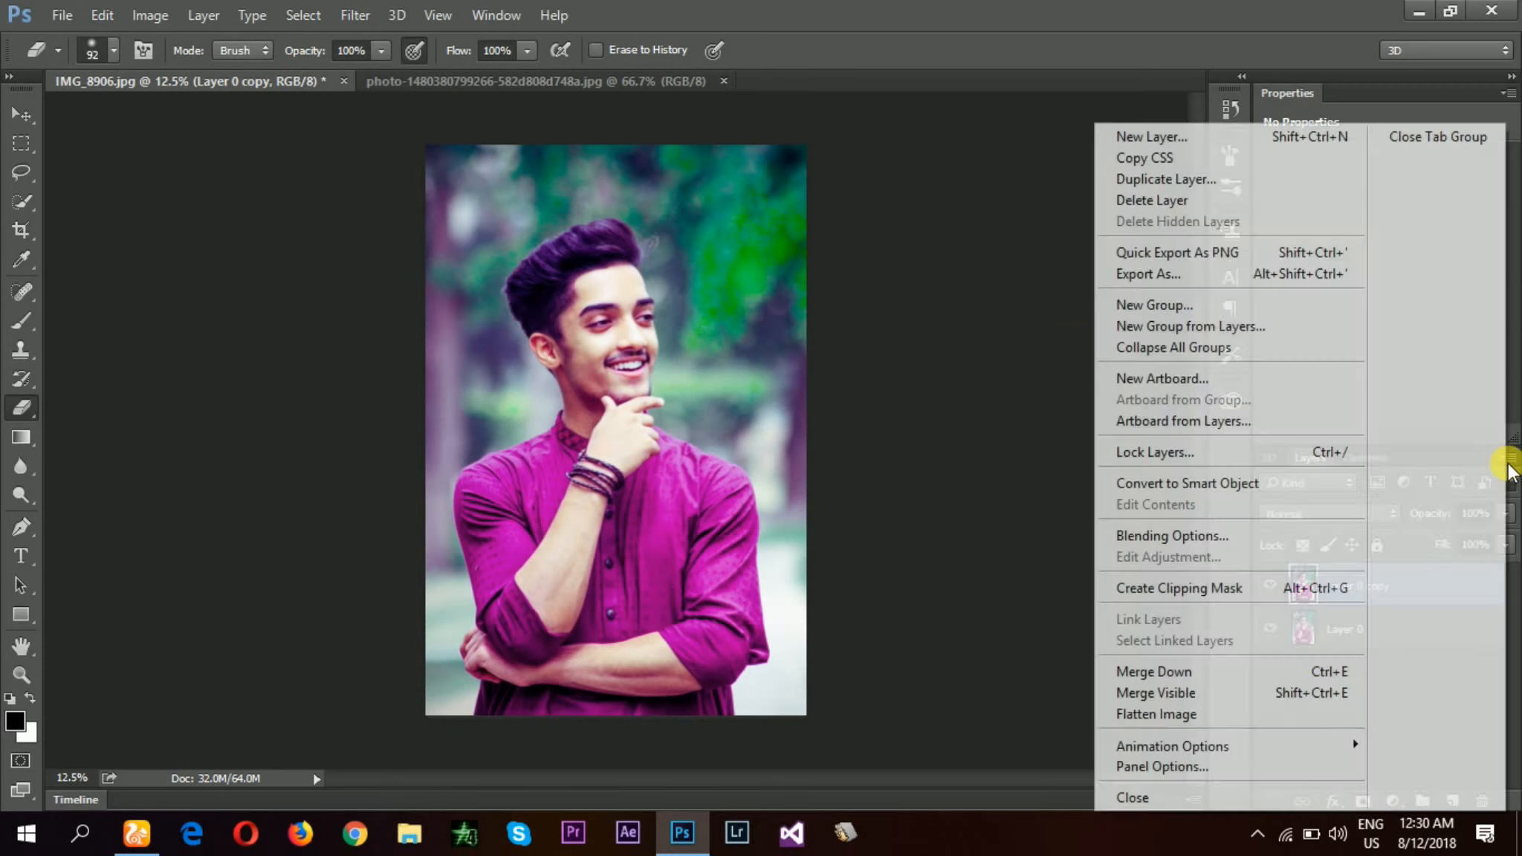
pyautogui.click(1229, 484)
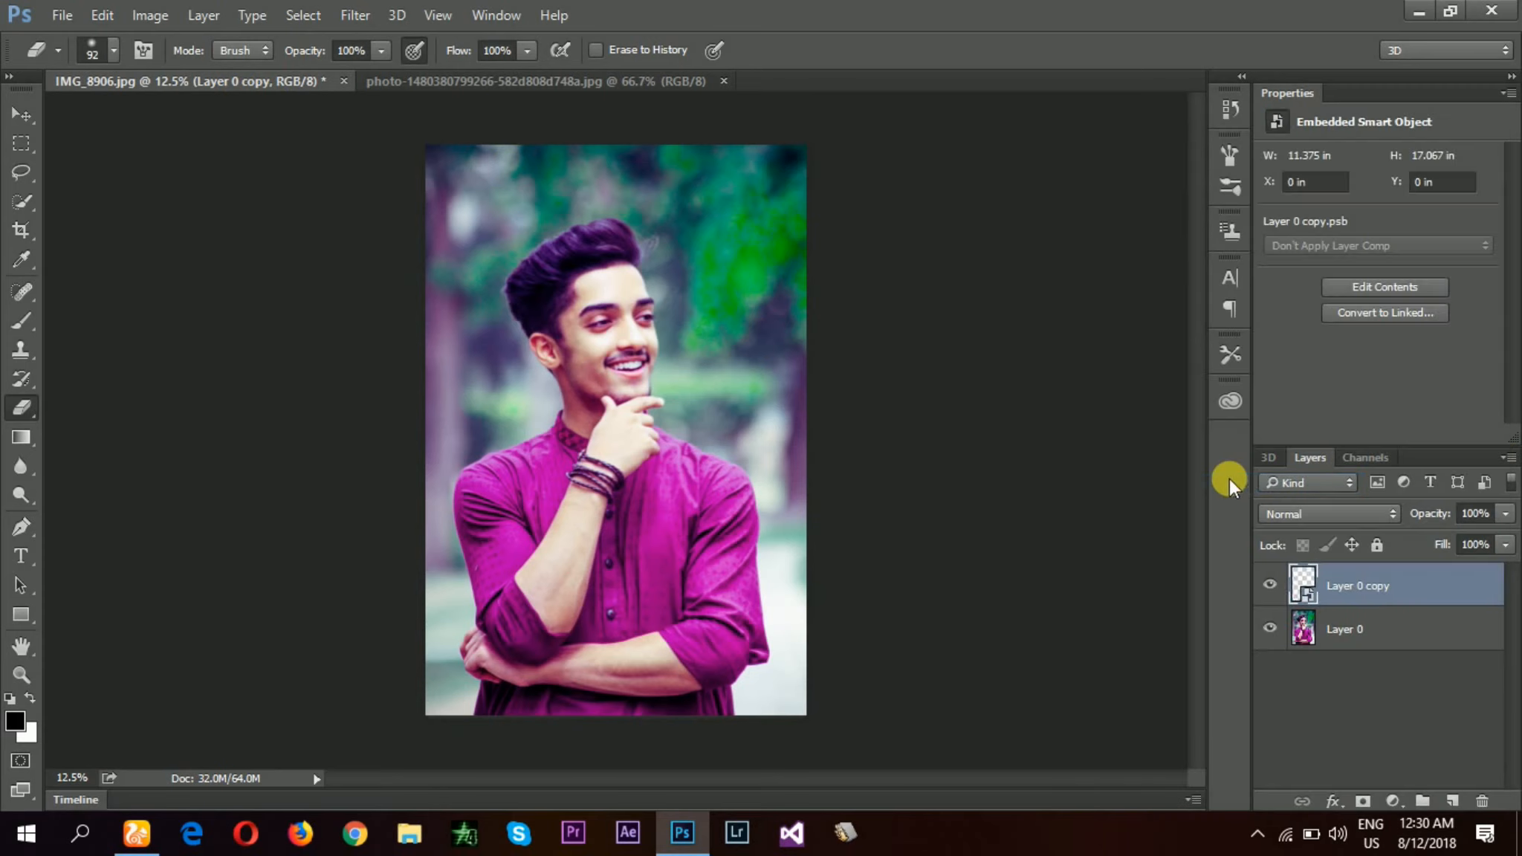
# - Duplicate the smart object layer as Layer 0 copy 2 within the IMG_8906.jpg document
pyautogui.click(1508, 459)
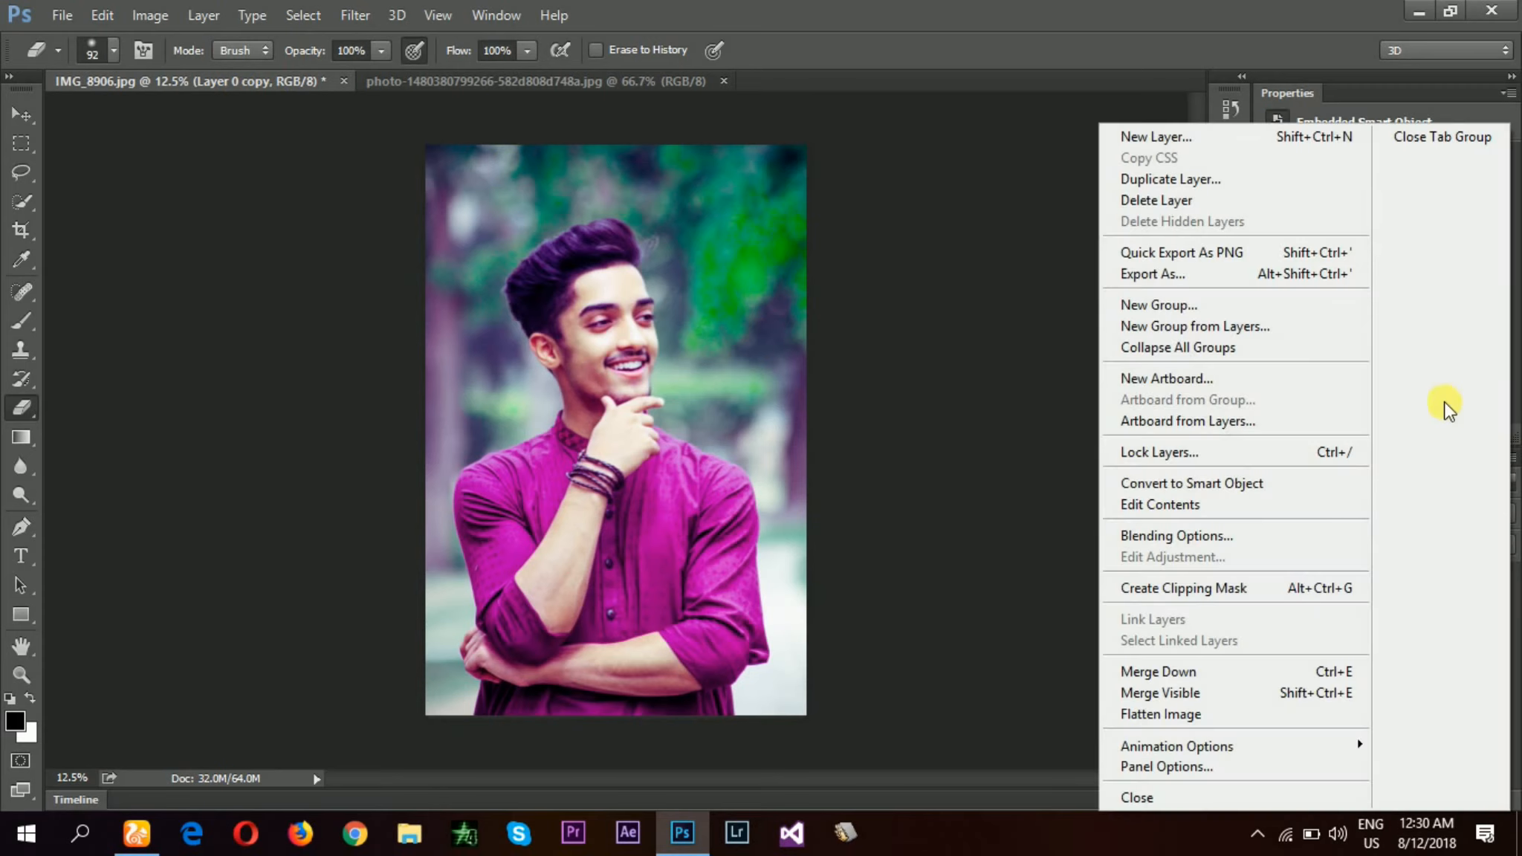
pyautogui.click(1206, 178)
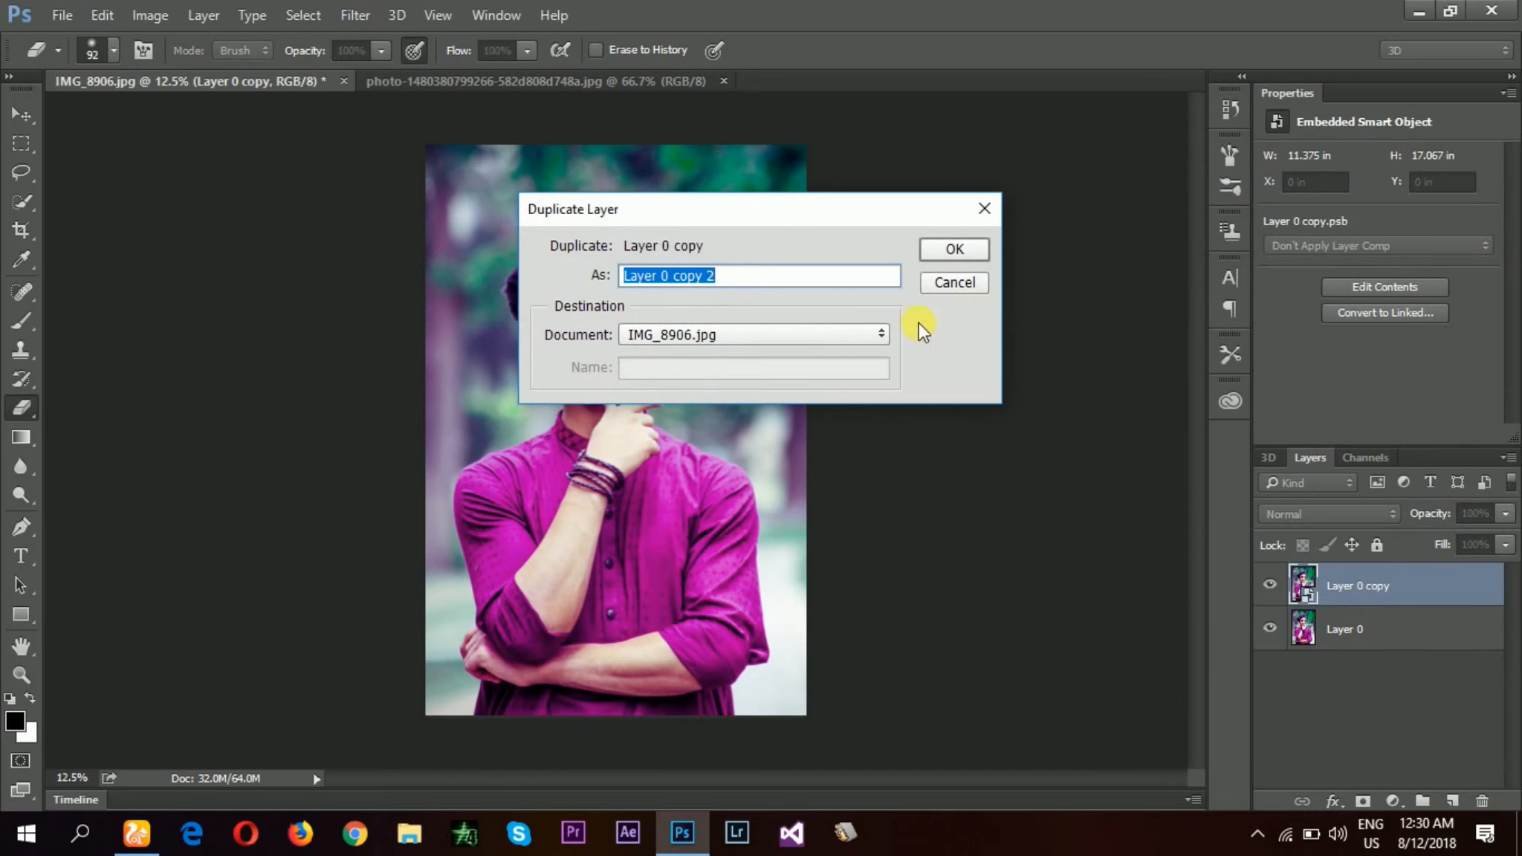
pyautogui.click(797, 341)
pyautogui.click(797, 343)
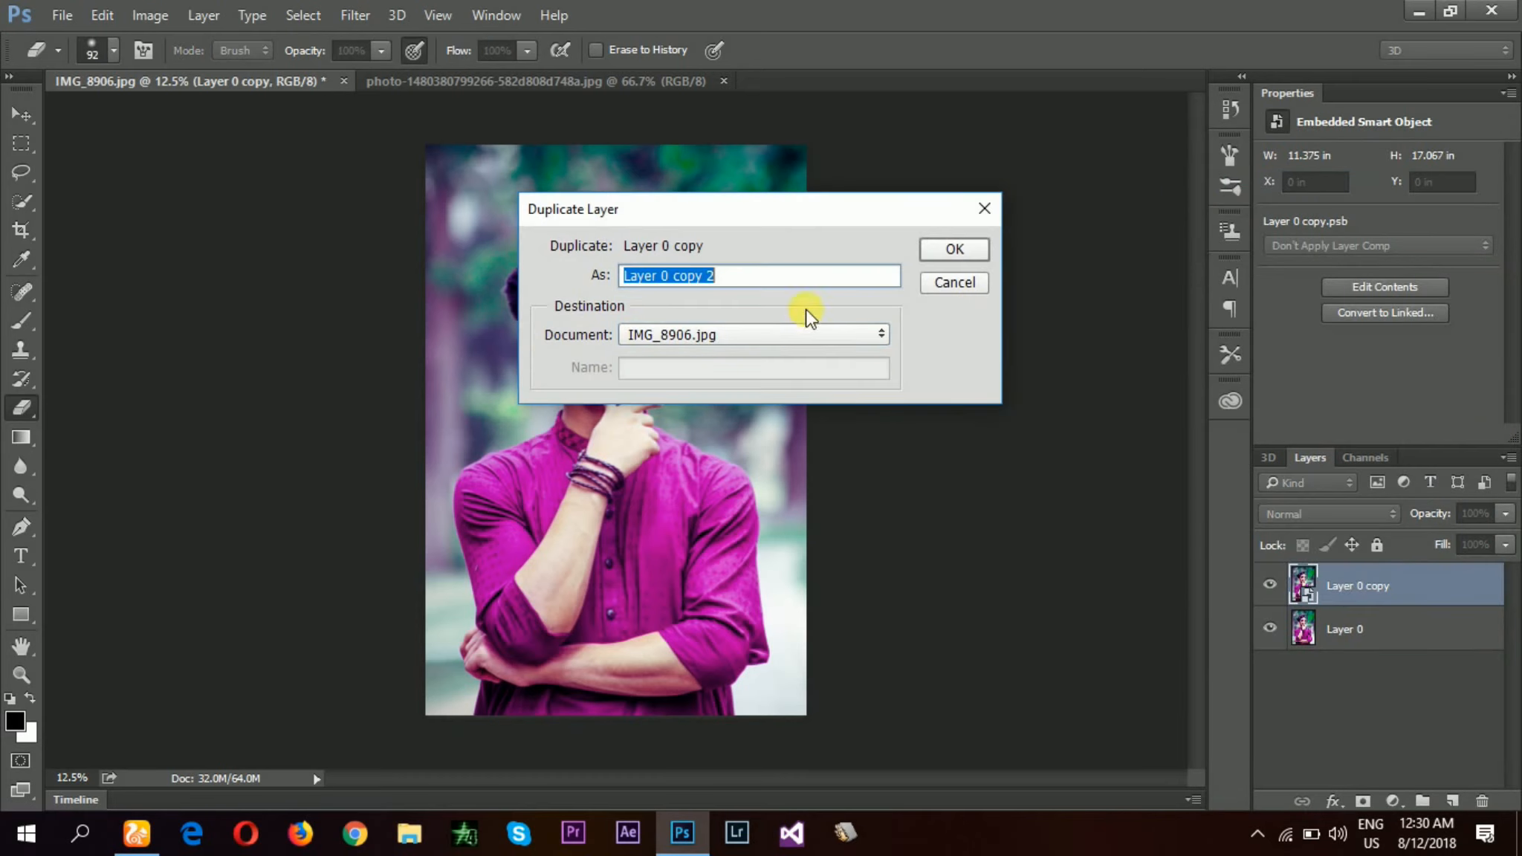
pyautogui.click(973, 252)
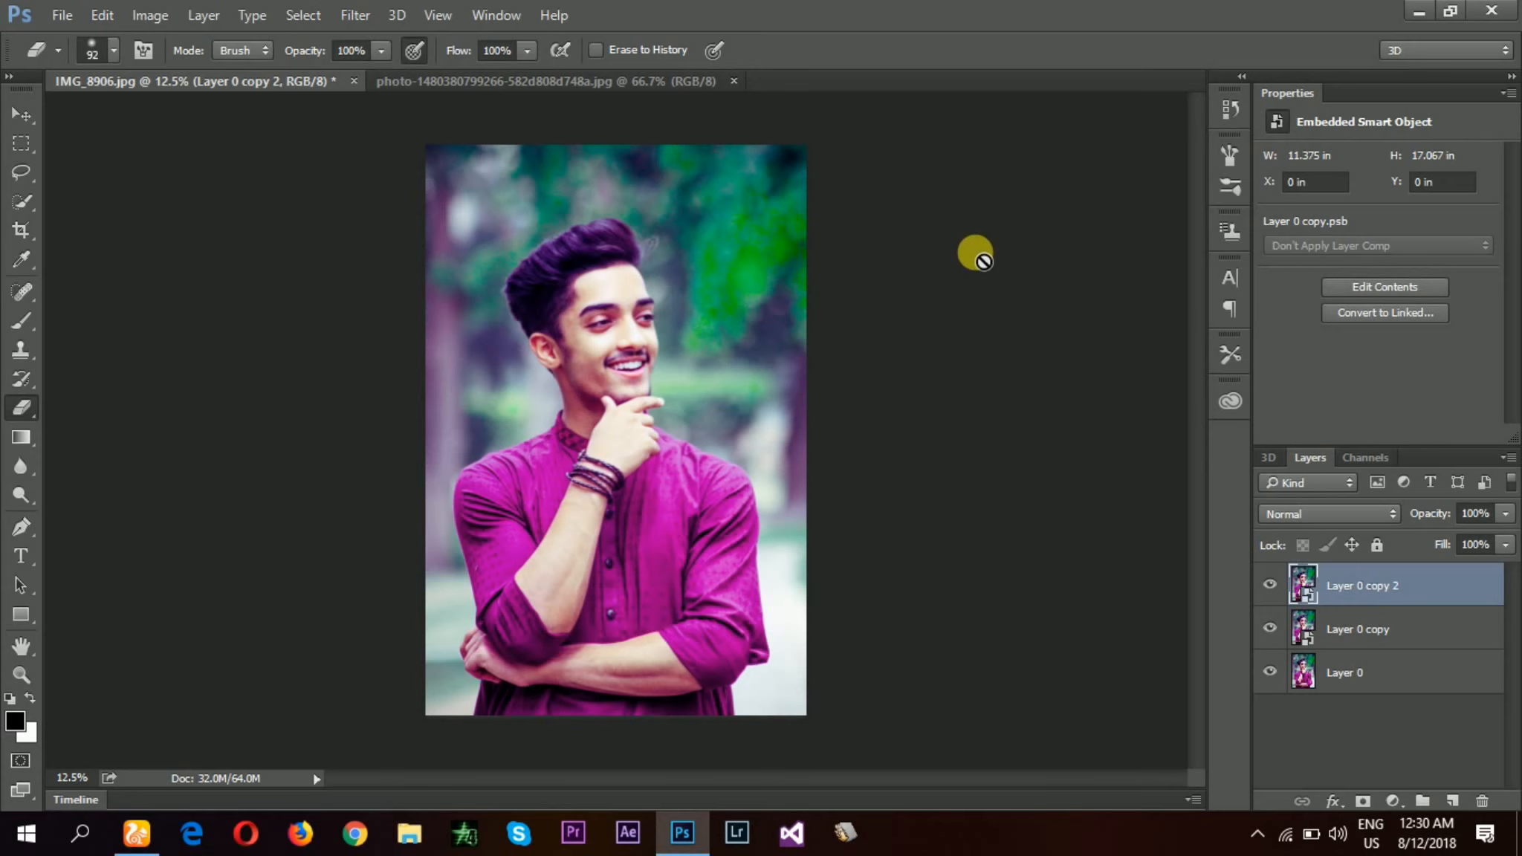
# - Convert the background layer of the bokeh lights image to a smart object
pyautogui.click(416, 81)
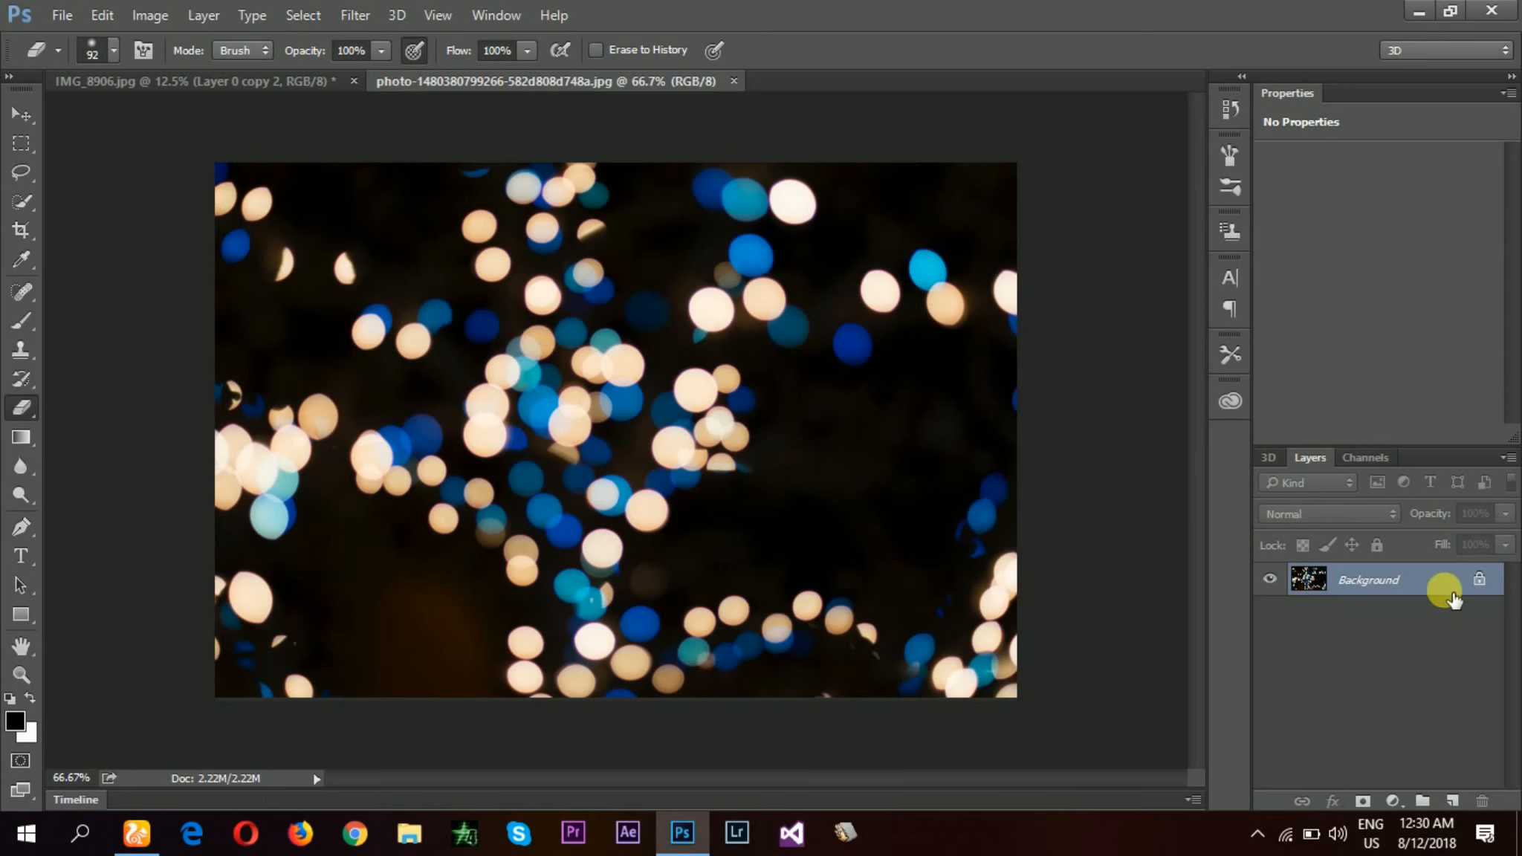
pyautogui.click(1507, 457)
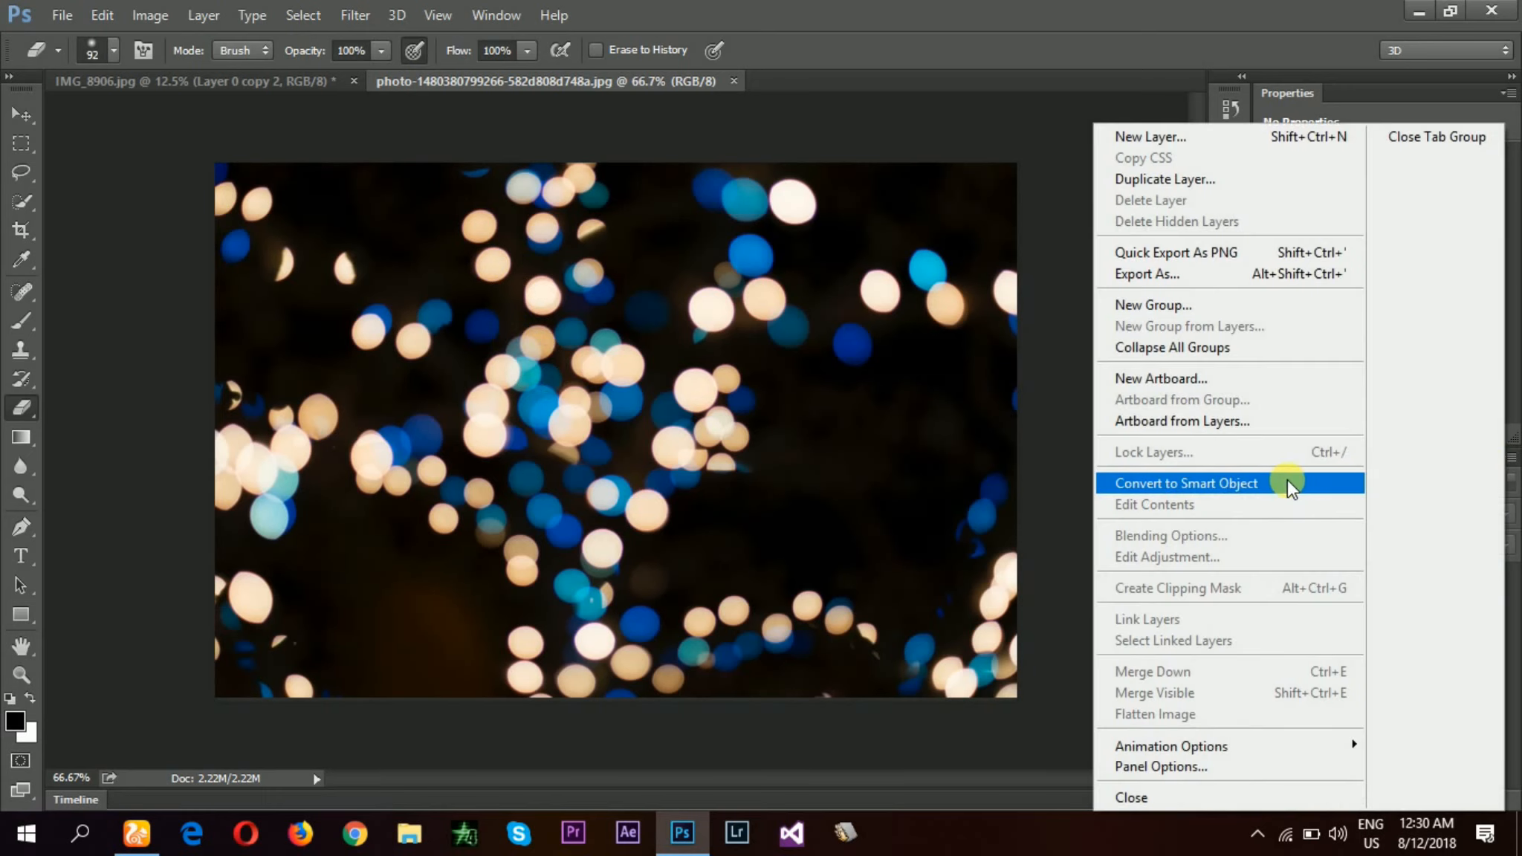
pyautogui.click(1264, 481)
pyautogui.click(1272, 579)
pyautogui.click(1272, 579)
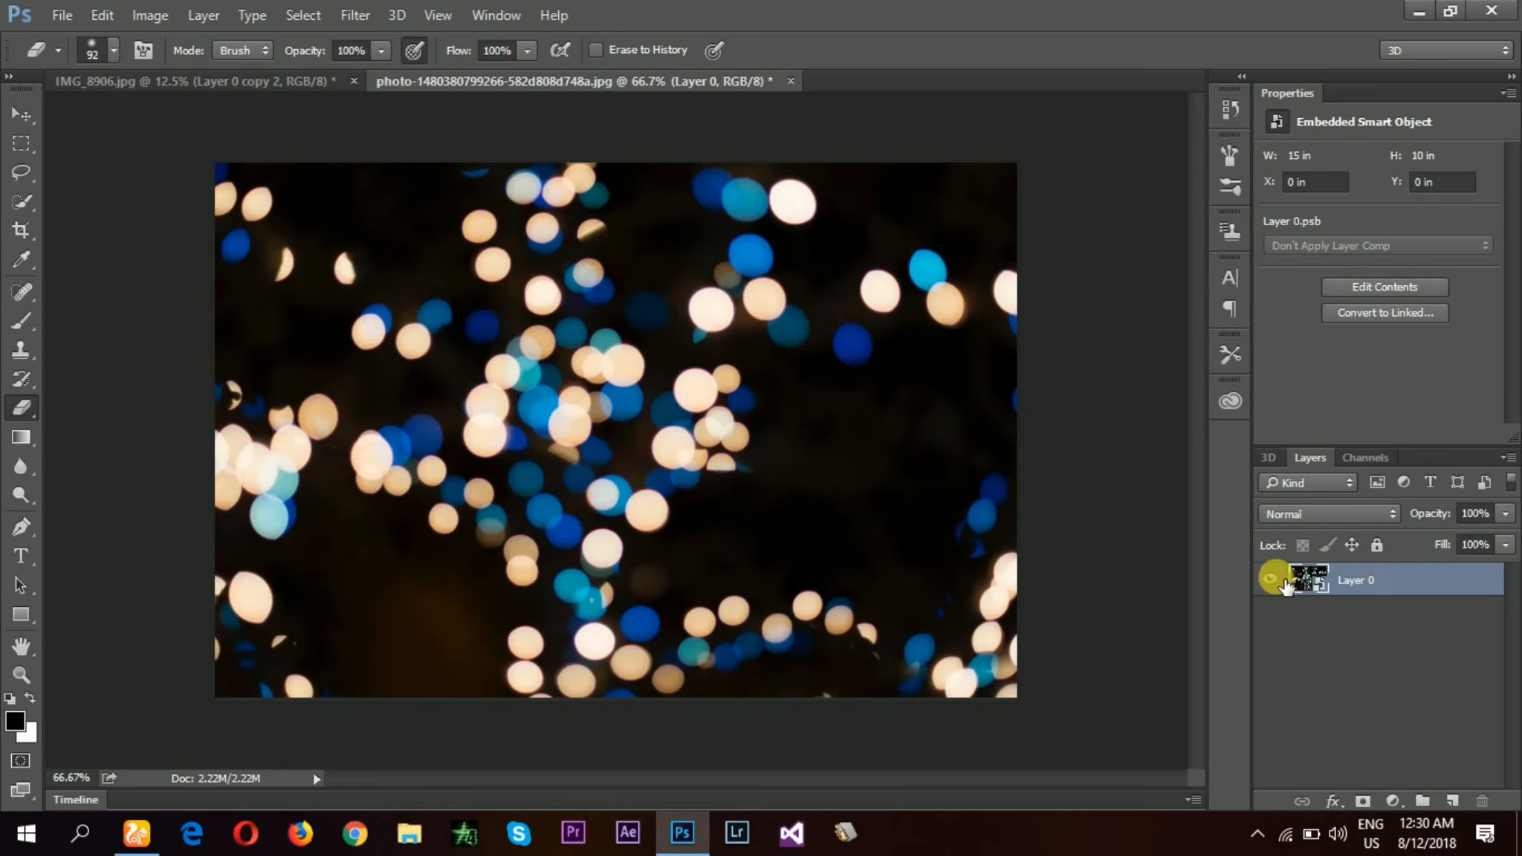
# - Rasterize the Layer 0 copy 2 smart object in the IMG_8906.jpg portrait document
pyautogui.click(285, 78)
pyautogui.click(682, 495)
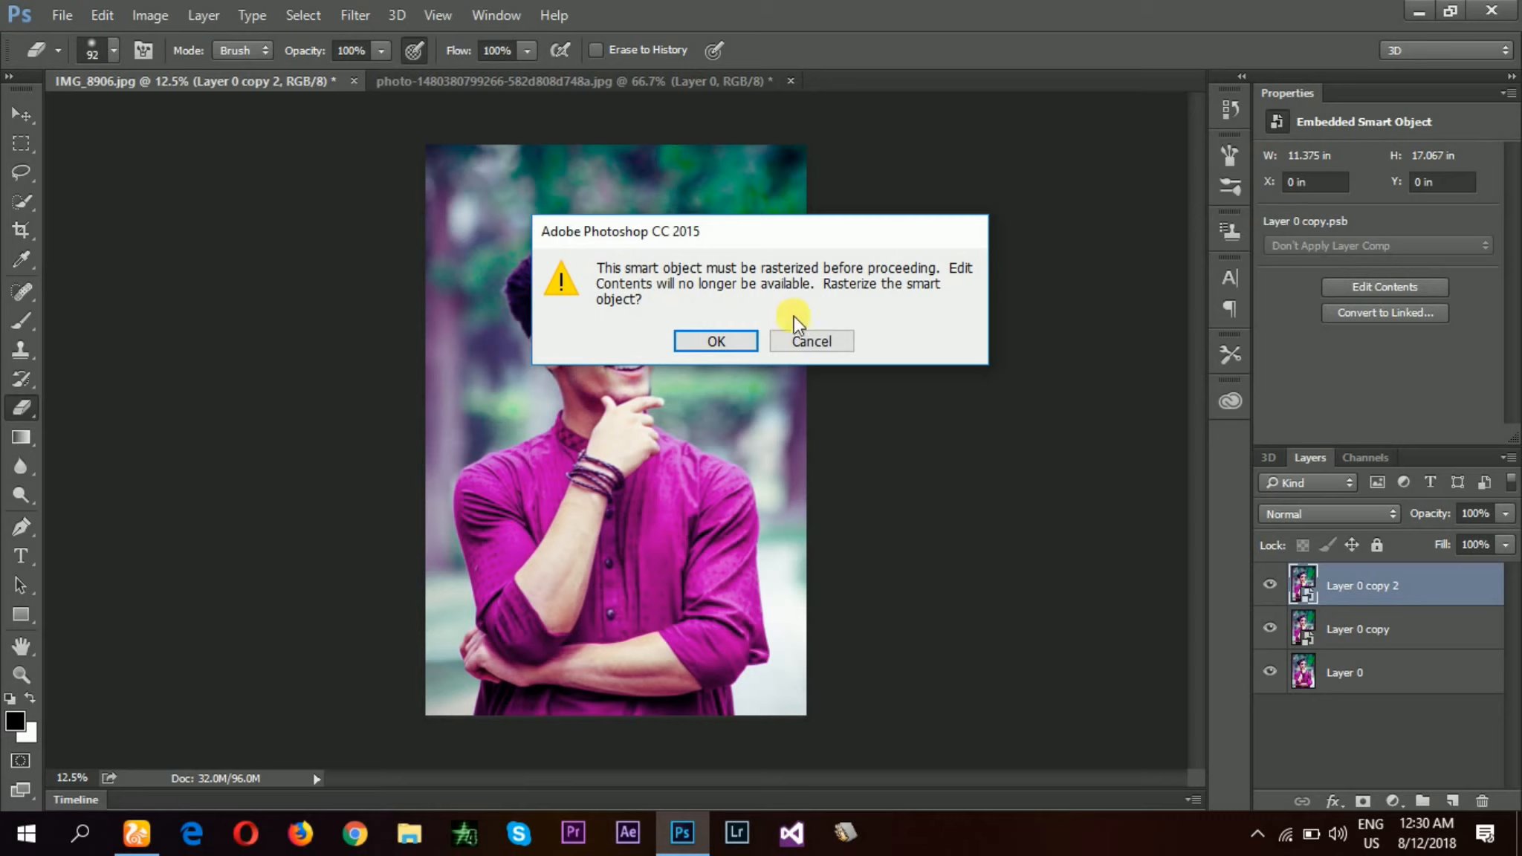
pyautogui.click(715, 341)
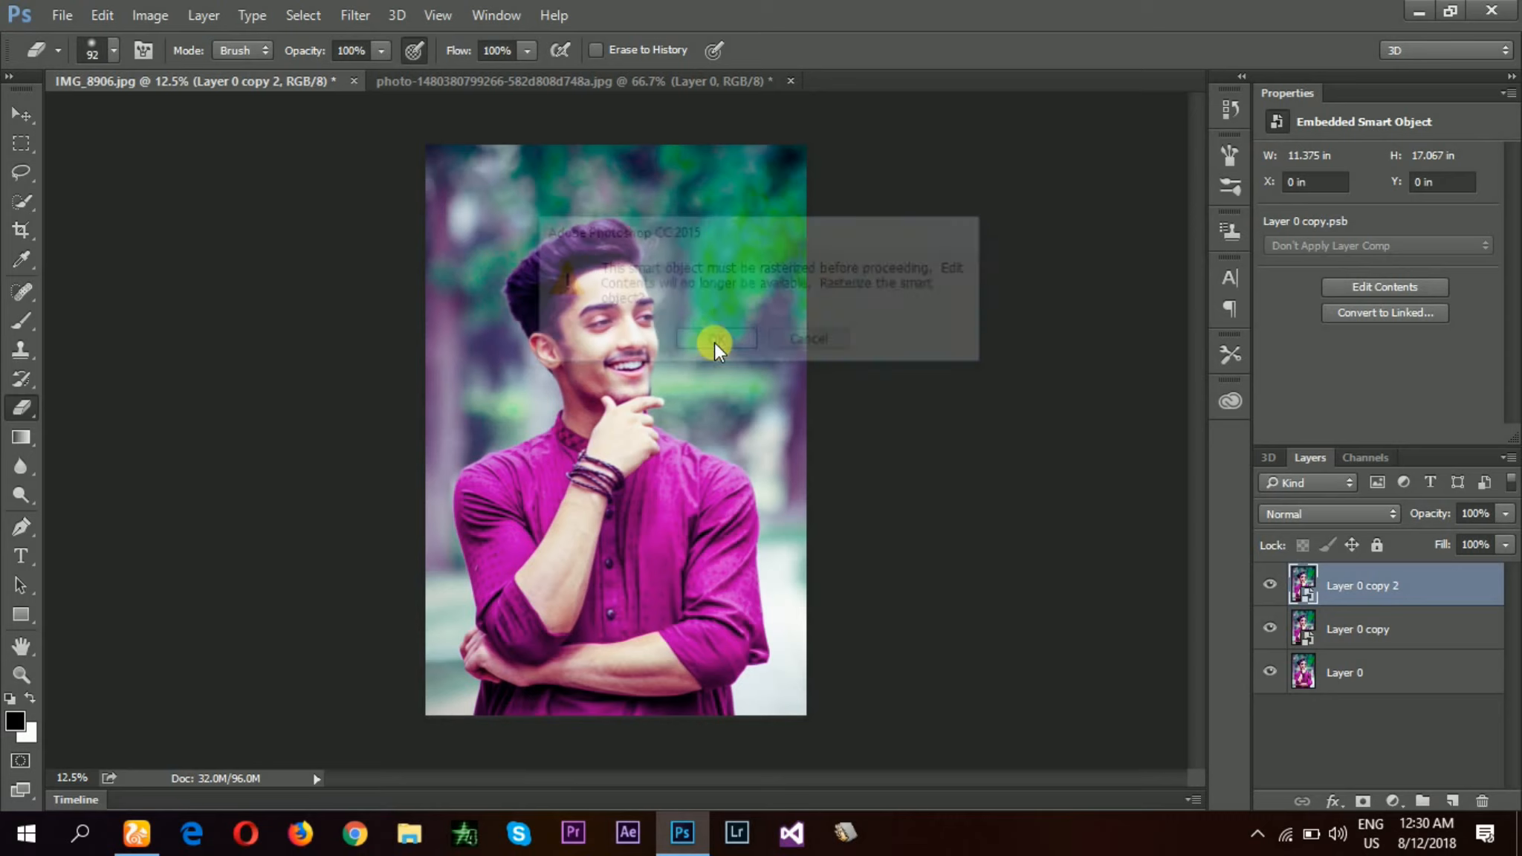
# - Rasterize the bokeh lights smart object and move it into the IMG_8906.jpg document as a new layer over the portrait
pyautogui.click(484, 82)
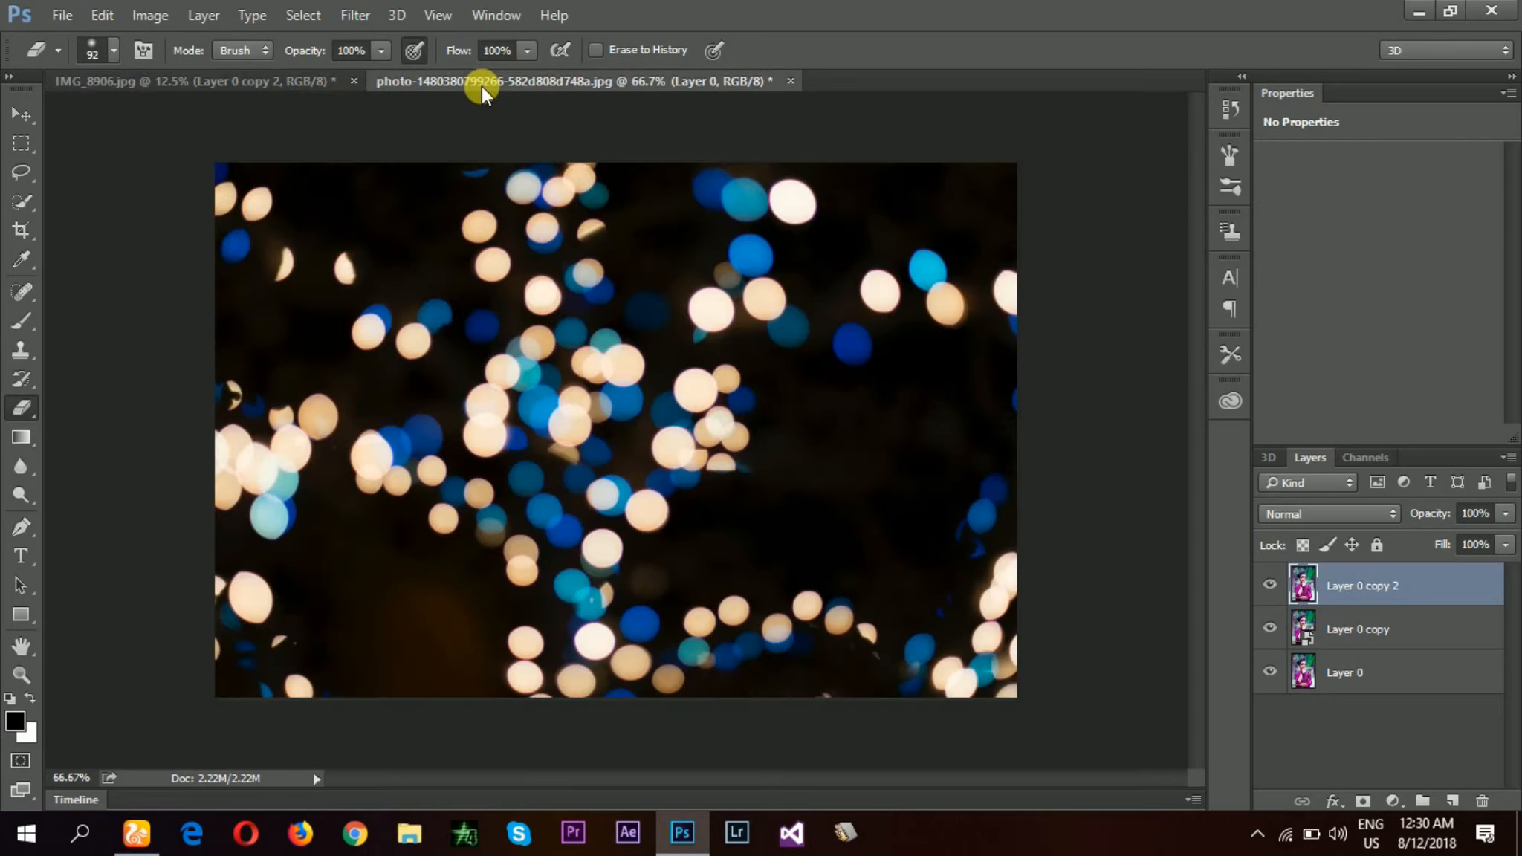
pyautogui.click(657, 381)
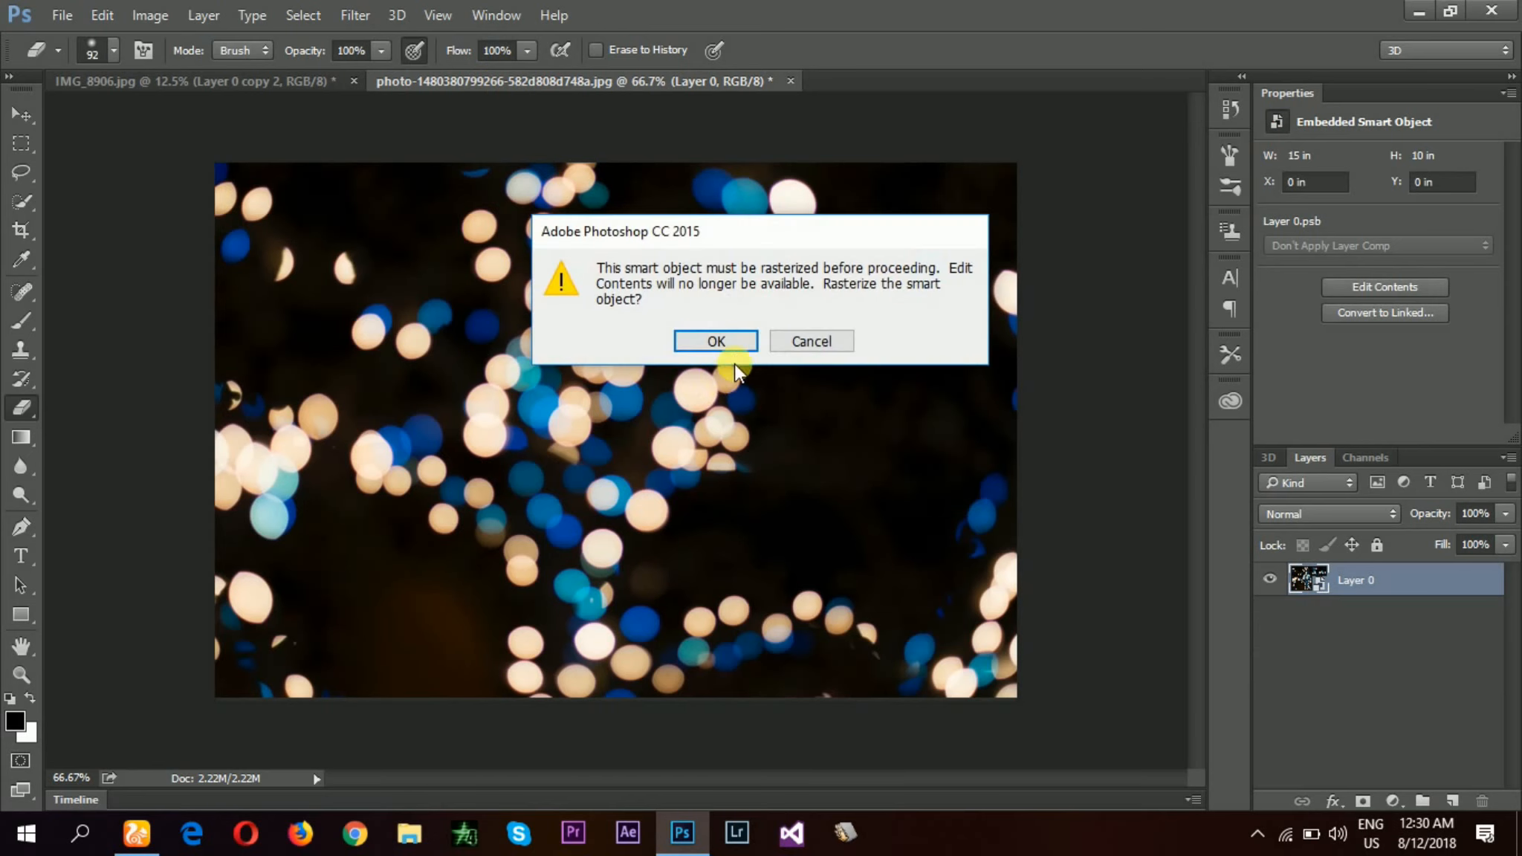
pyautogui.click(714, 340)
pyautogui.press('v')
pyautogui.moveTo(652, 418)
pyautogui.mouseDown()
pyautogui.moveTo(359, 89)
pyautogui.moveTo(424, 84)
pyautogui.moveTo(255, 85)
pyautogui.moveTo(583, 378)
pyautogui.mouseUp()
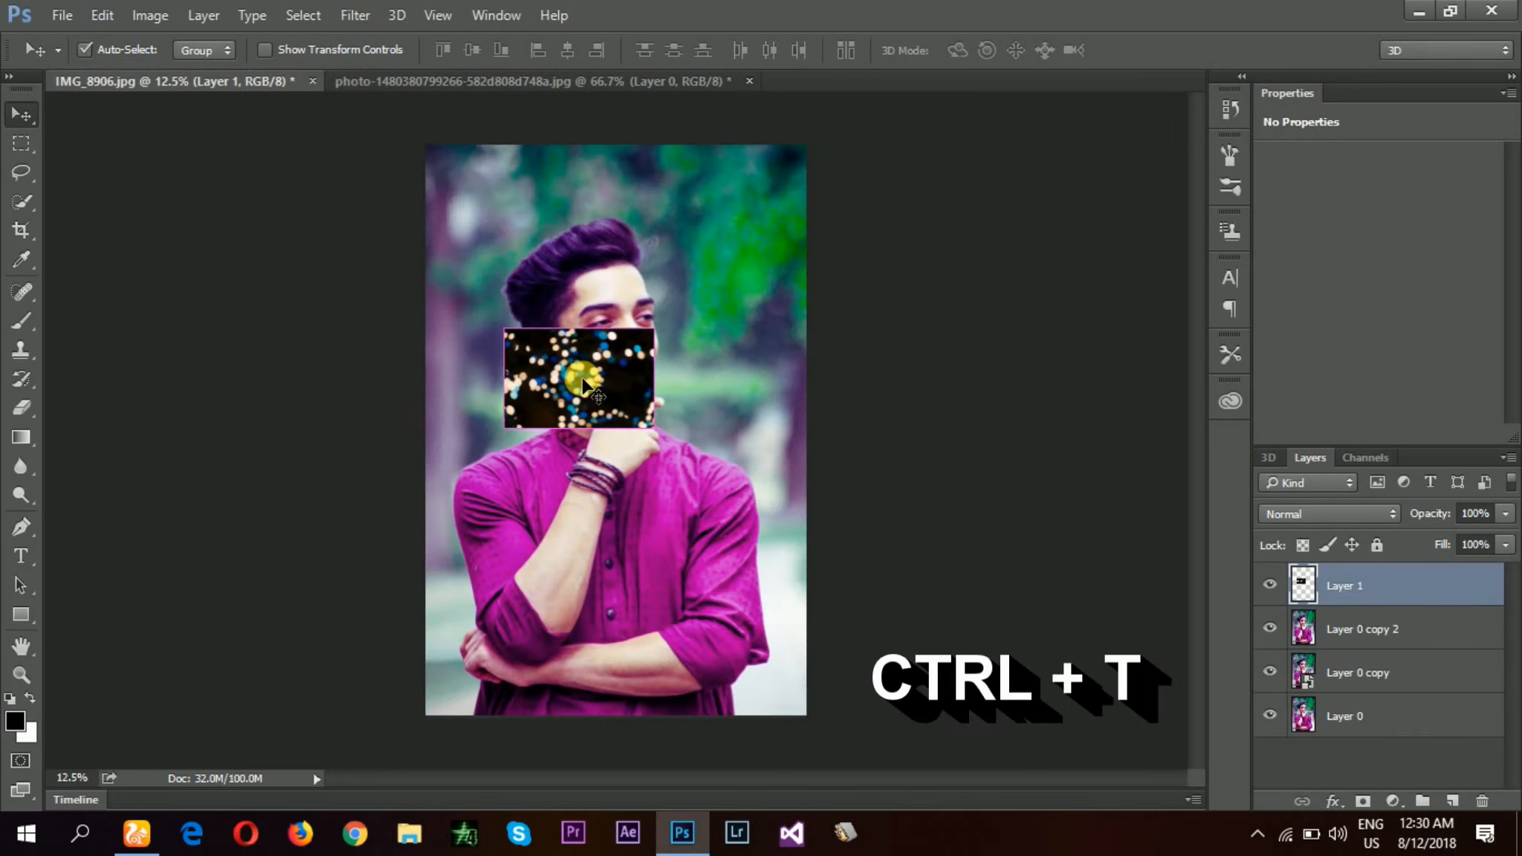
# - Enlarge the bokeh layer to about 253% width and 244% height over the portrait's upper part and lower its opacity to 57%
pyautogui.hotkey('ctrl', 't')
pyautogui.moveTo(581, 380); pyautogui.dragTo(557, 281)
pyautogui.moveTo(572, 346); pyautogui.dragTo(493, 162)
pyautogui.moveTo(578, 248); pyautogui.dragTo(815, 387)
pyautogui.moveTo(731, 348); pyautogui.dragTo(641, 344)
pyautogui.click(1504, 515)
pyautogui.moveTo(1428, 539); pyautogui.dragTo(1456, 543)
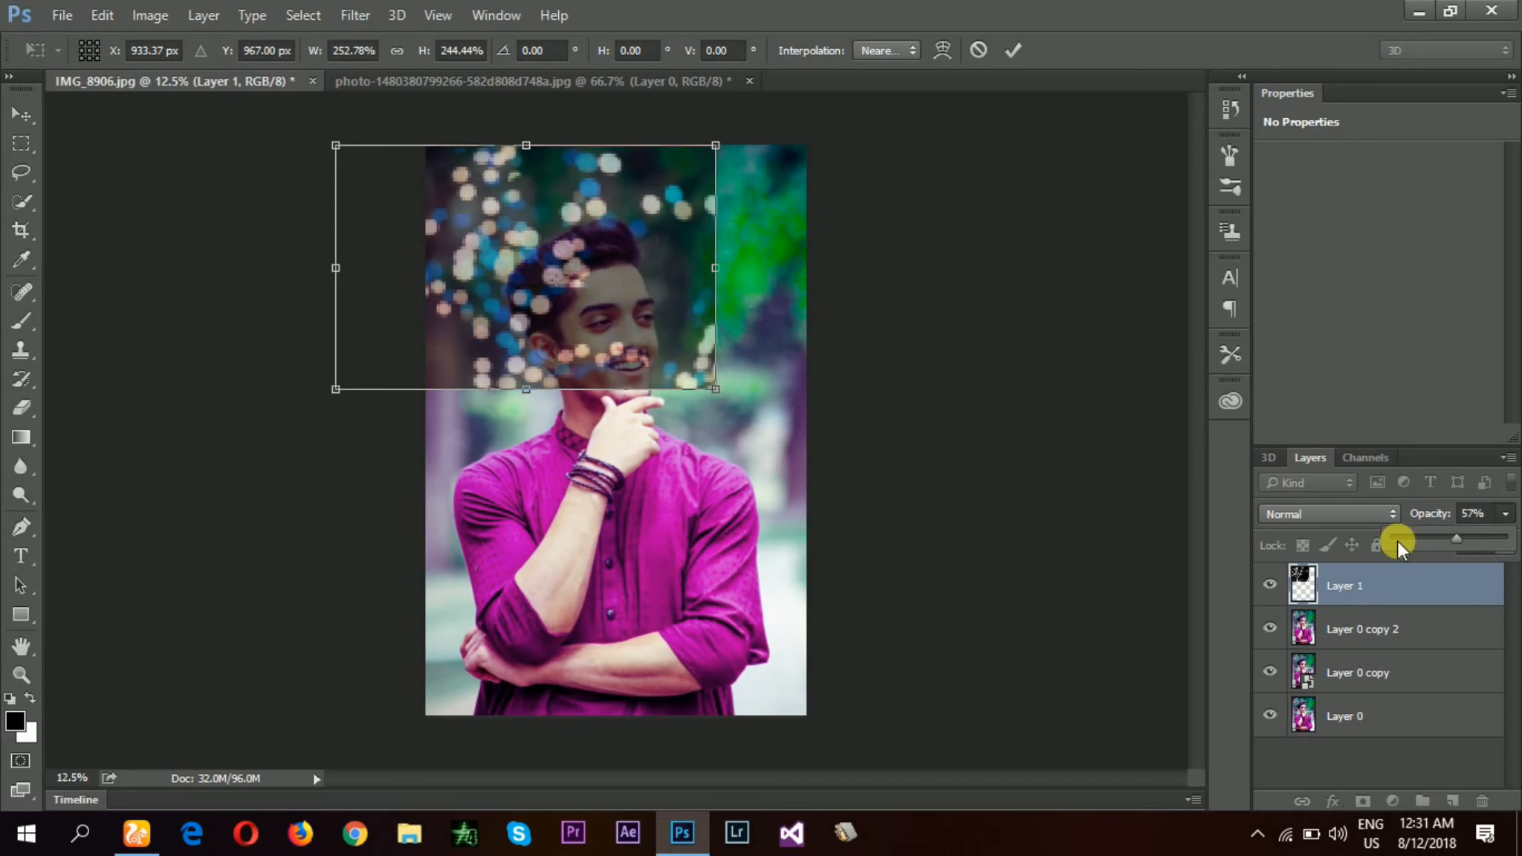
# - Scale the bokeh layer to about 271% width and 272% height, and set its blend mode to Screen
pyautogui.moveTo(653, 323)
pyautogui.mouseDown()
pyautogui.moveTo(754, 329)
pyautogui.moveTo(849, 269)
pyautogui.moveTo(649, 278)
pyautogui.moveTo(623, 319)
pyautogui.mouseUp()
pyautogui.moveTo(684, 391); pyautogui.dragTo(710, 414)
pyautogui.moveTo(623, 345); pyautogui.dragTo(660, 316)
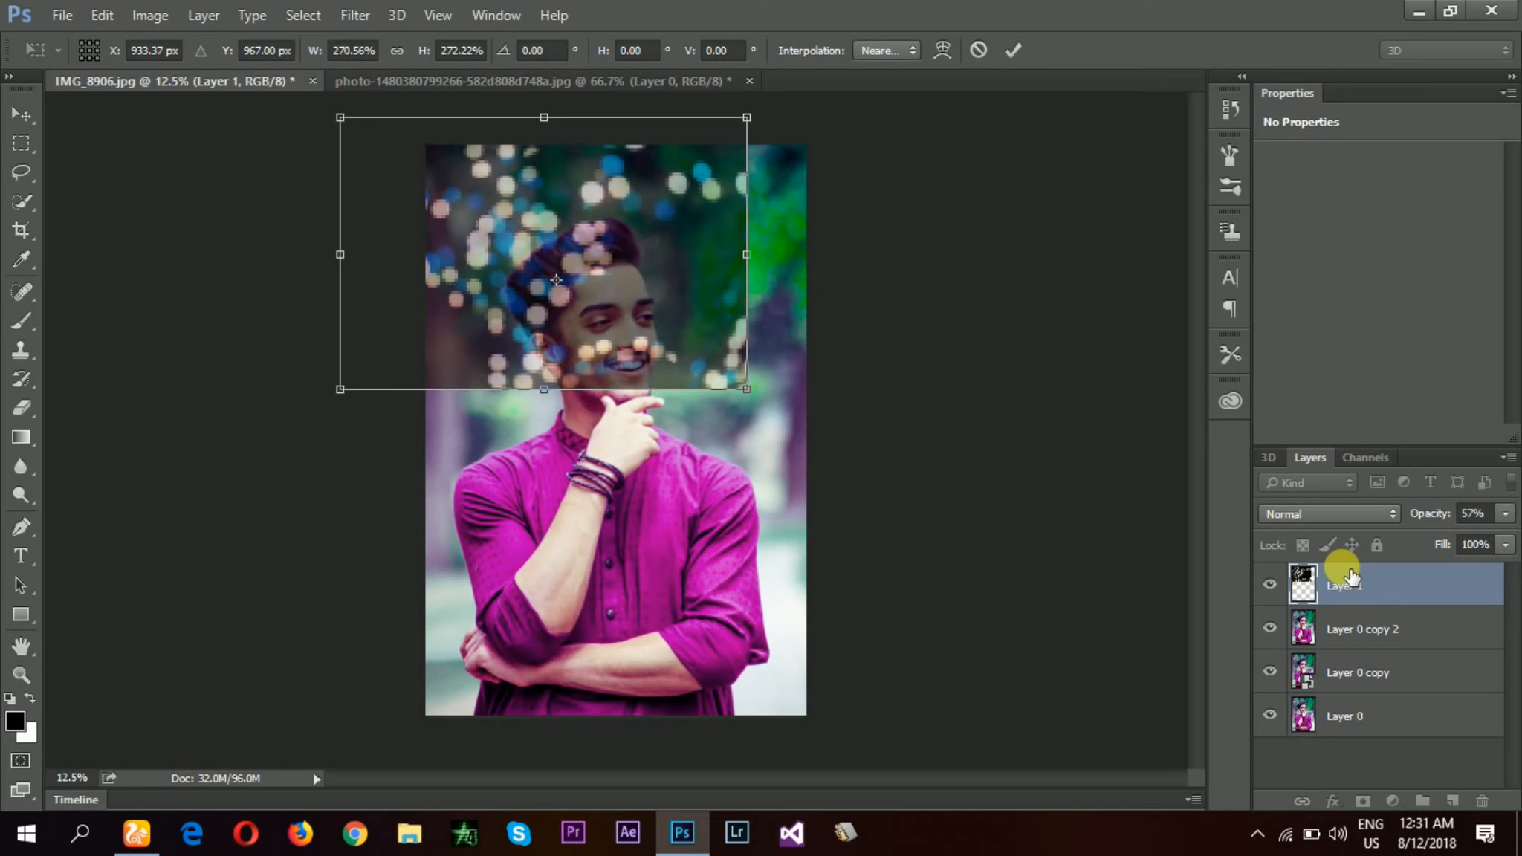
pyautogui.press('Return')
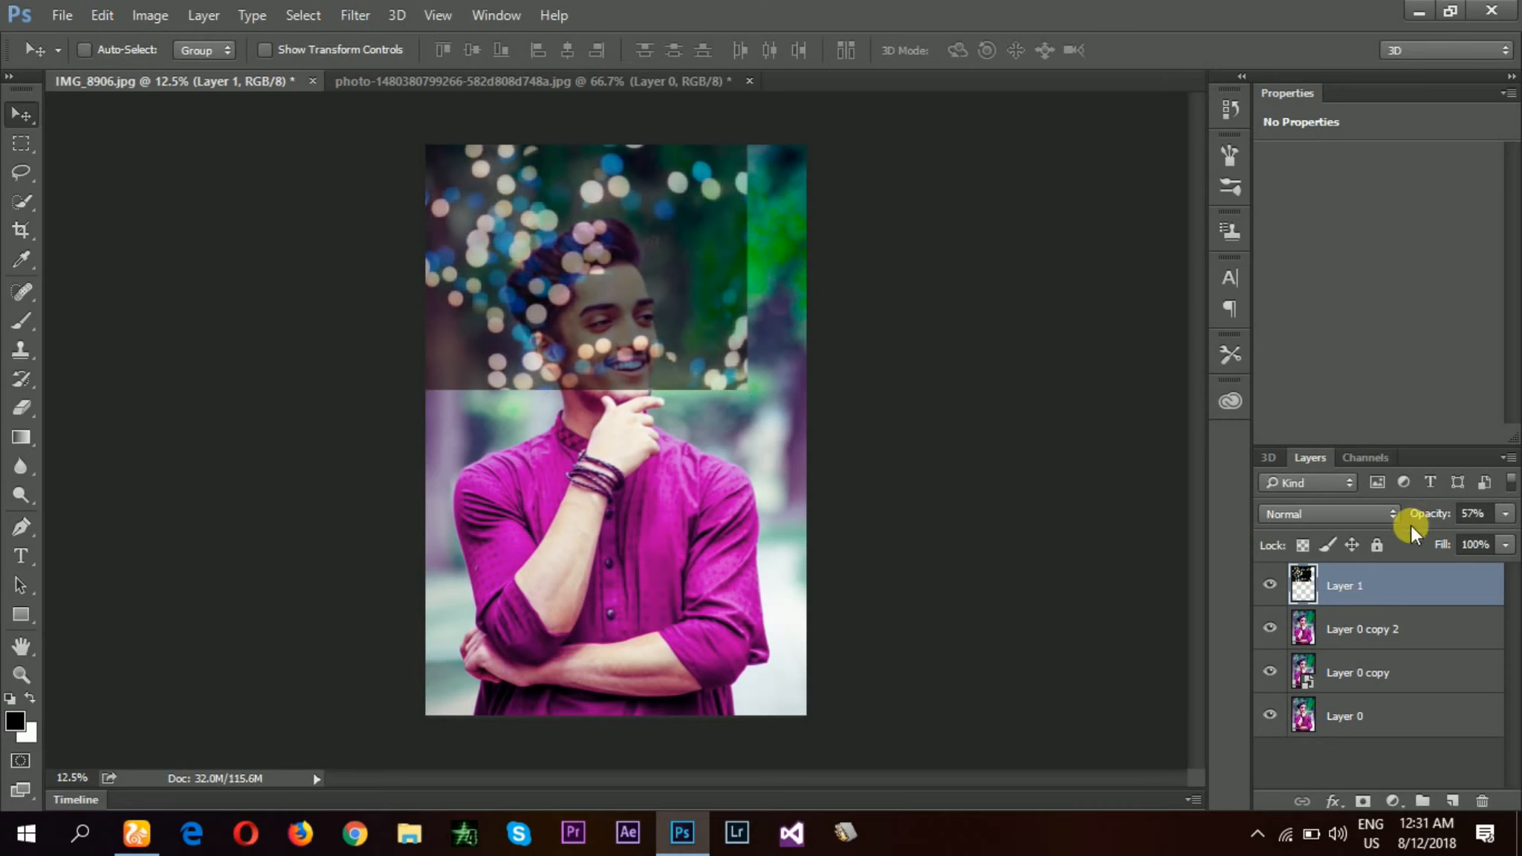
pyautogui.click(1360, 512)
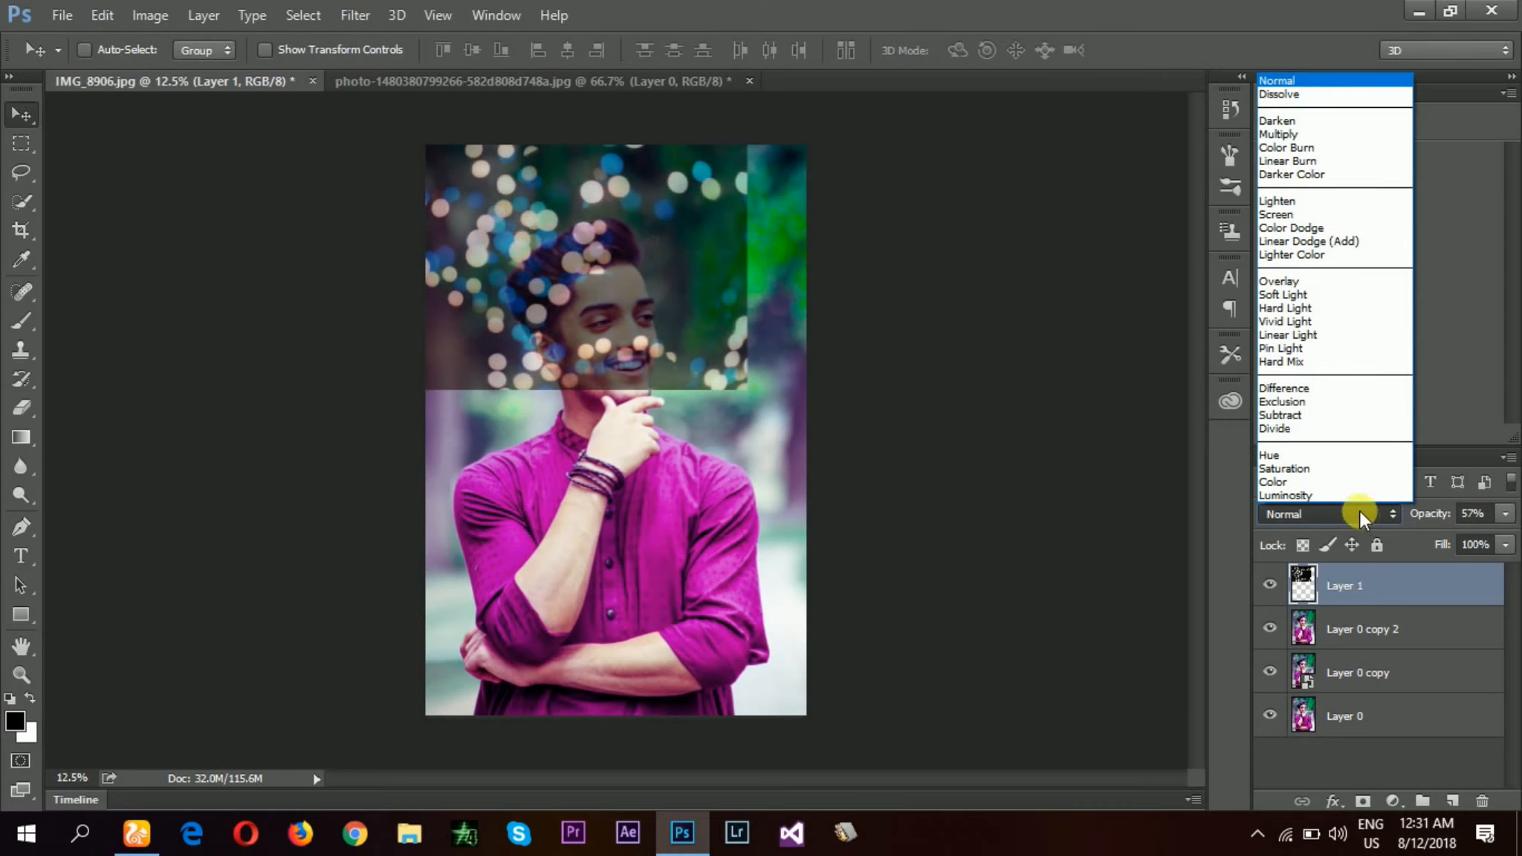
pyautogui.click(1323, 215)
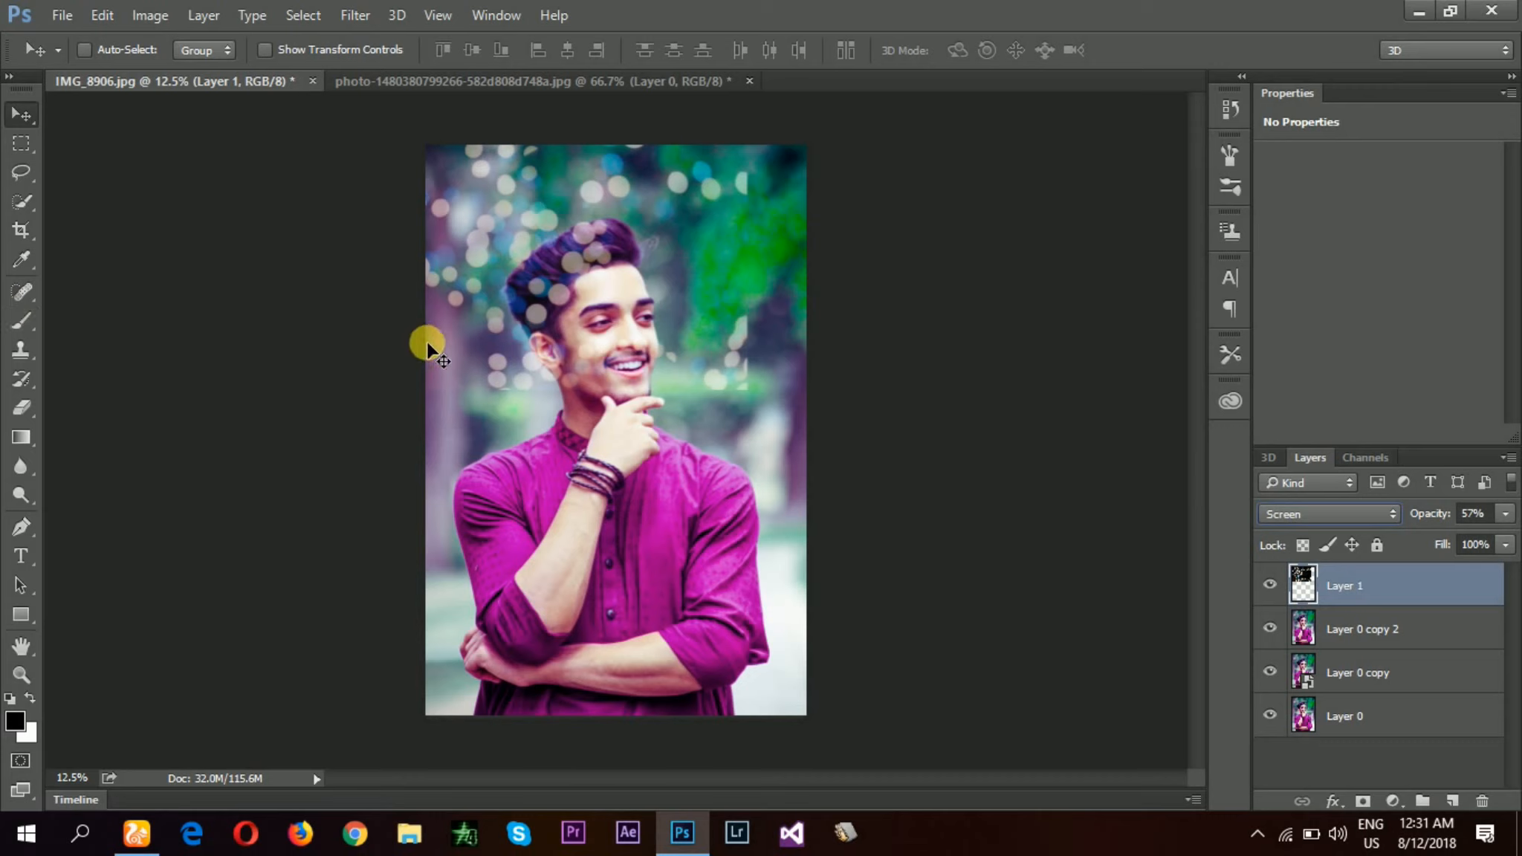
# - Reposition the bokeh layer to meet the photo's top and right edges and set its opacity to 100%
pyautogui.hotkey('ctrl', 't')
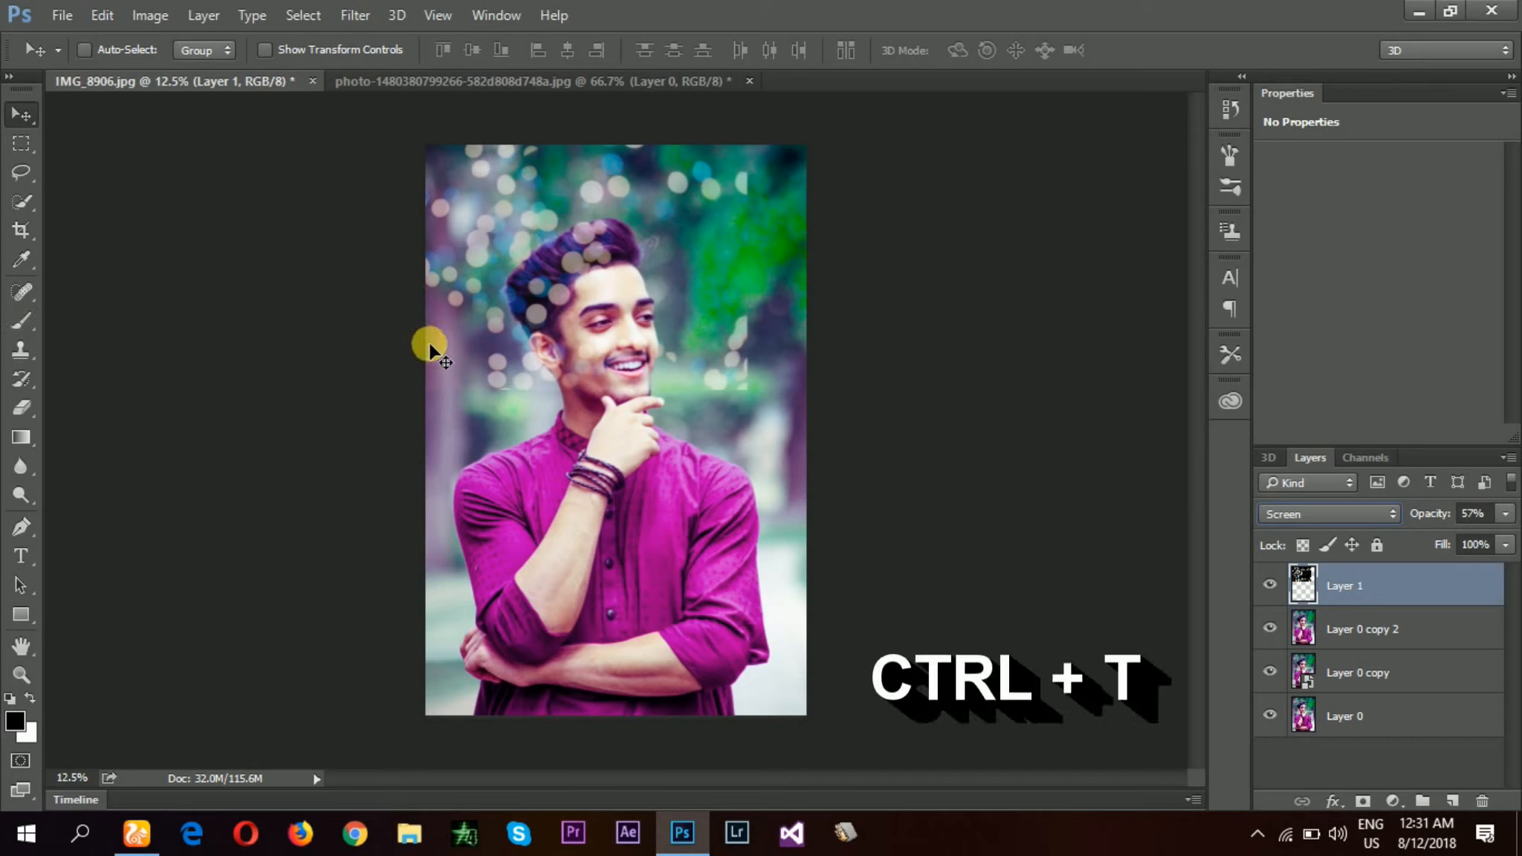
pyautogui.moveTo(645, 312); pyautogui.dragTo(688, 330)
pyautogui.click(1505, 513)
pyautogui.moveTo(1460, 535); pyautogui.dragTo(1512, 543)
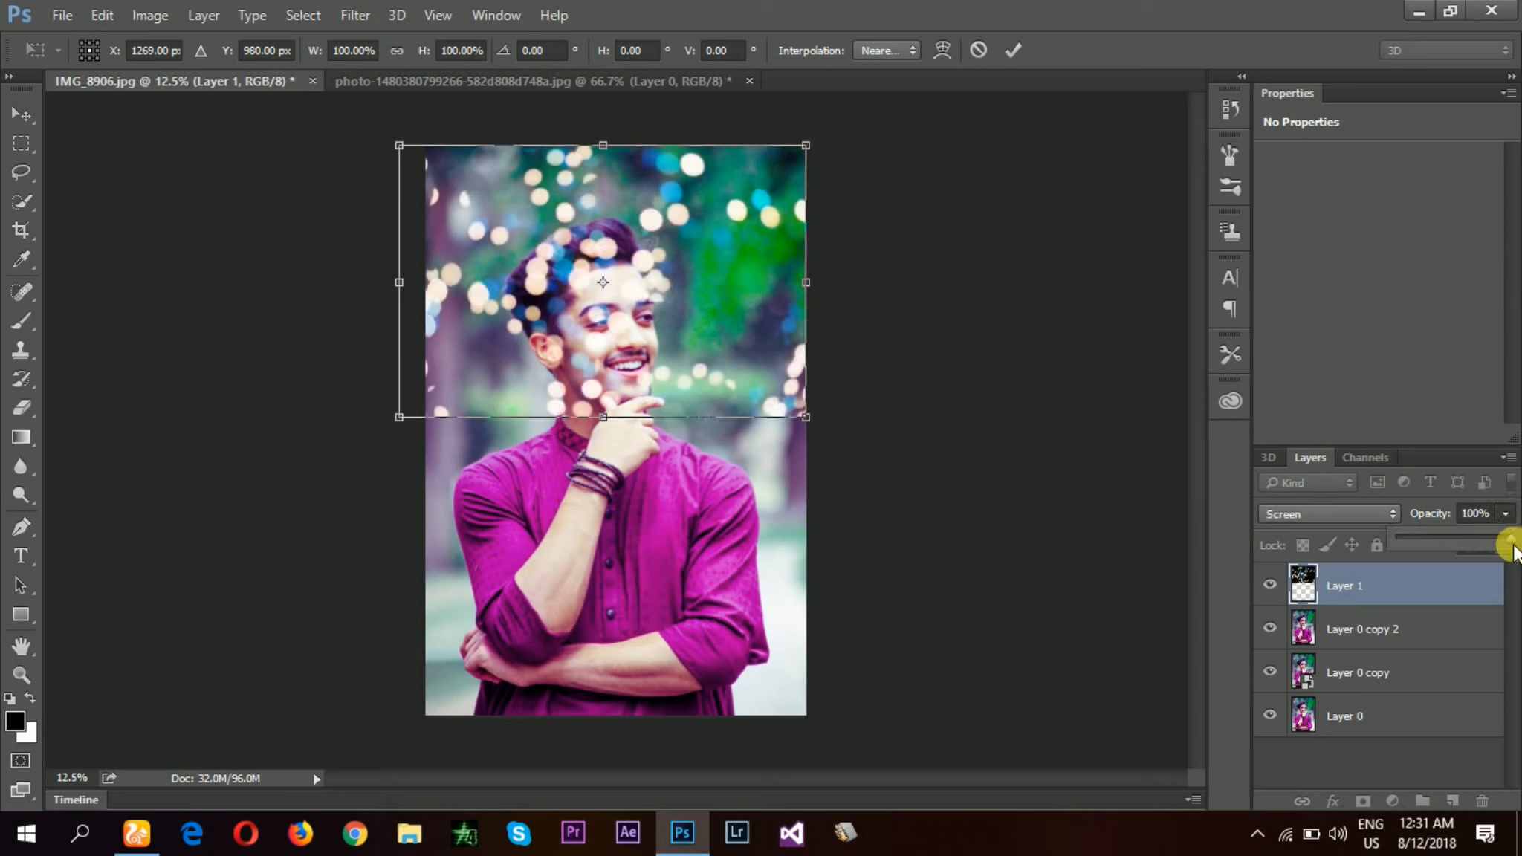
pyautogui.click(725, 372)
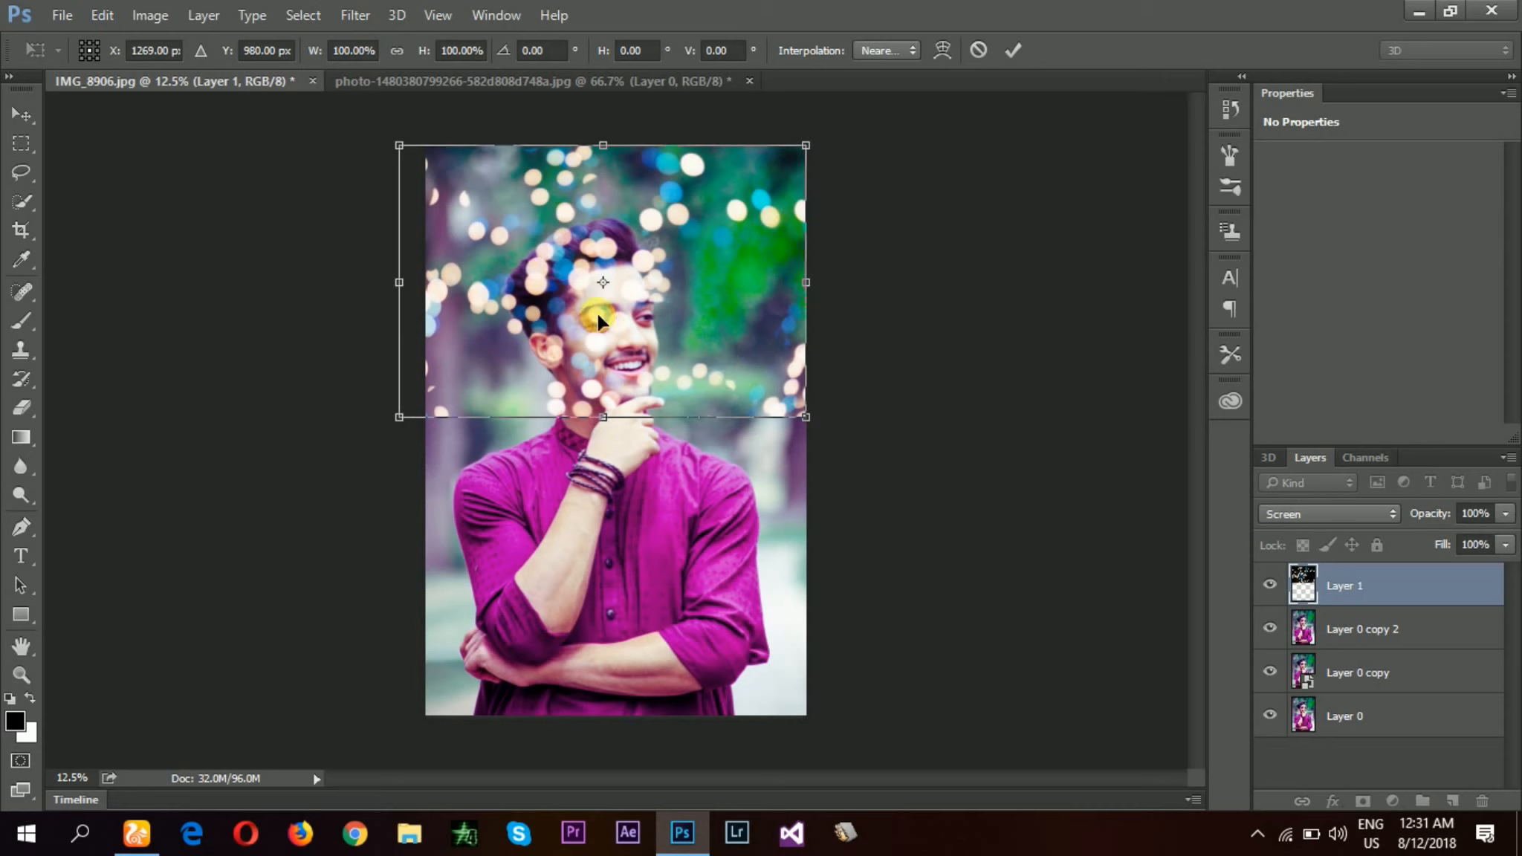
pyautogui.press('Return')
# - Set up the Eraser tool with a soft brush of 129 px size and 0% hardness
pyautogui.press('e')
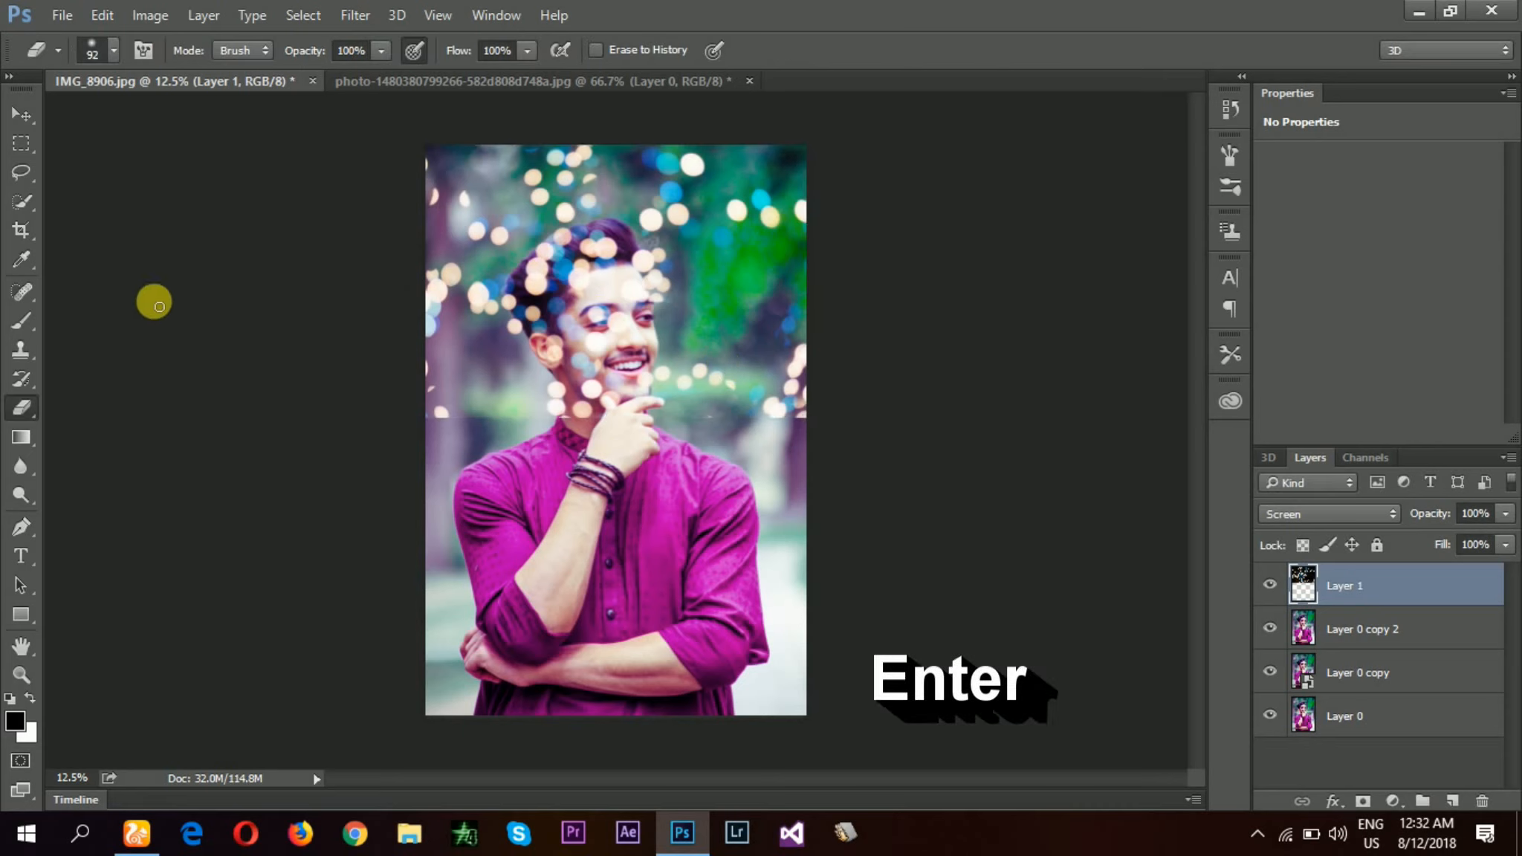
pyautogui.rightClick(28, 402)
pyautogui.click(84, 405)
pyautogui.click(115, 51)
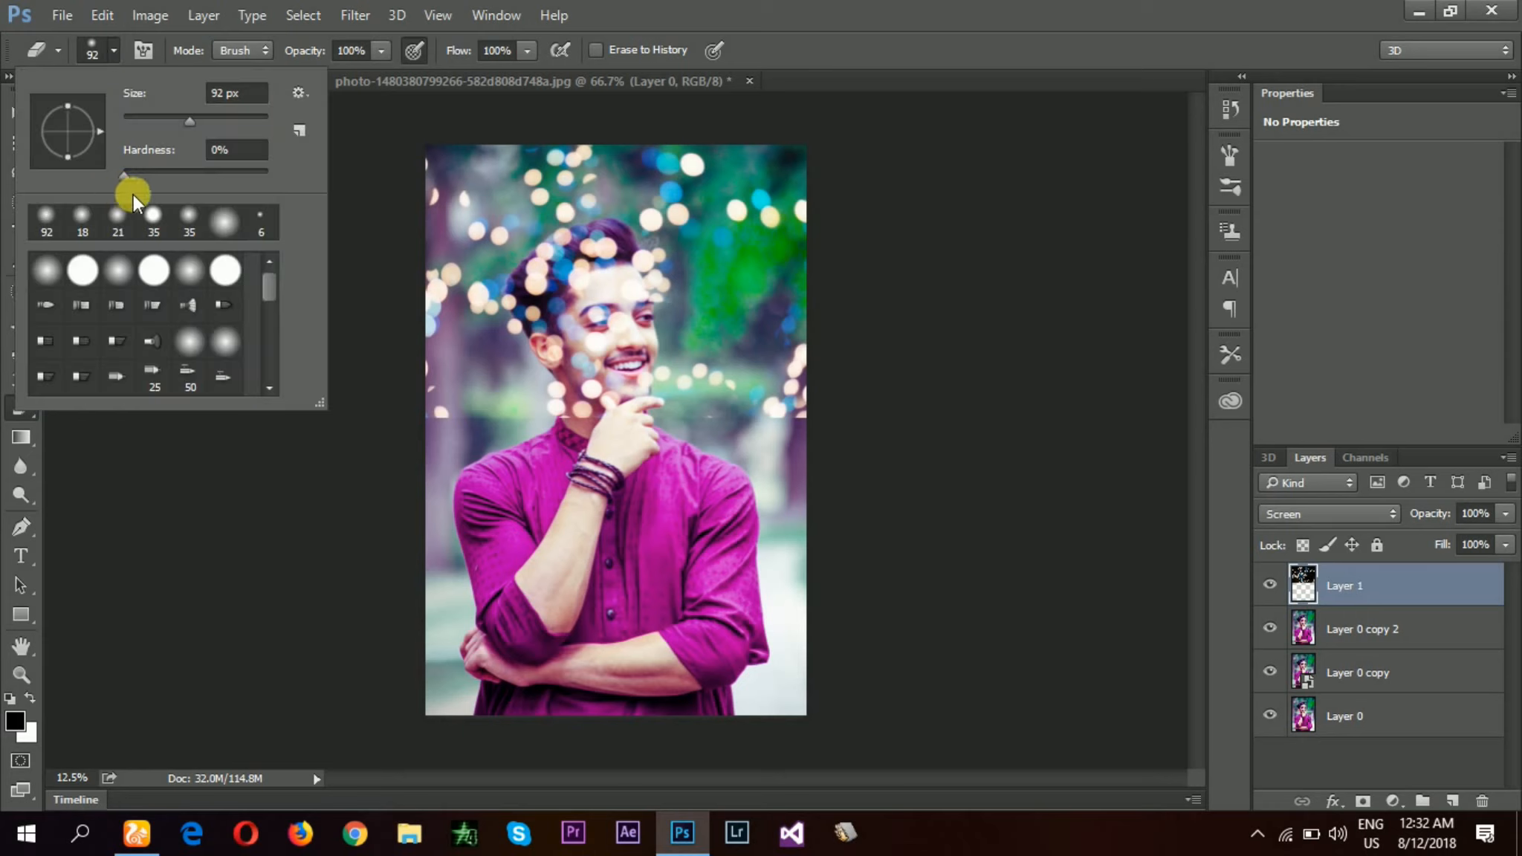
pyautogui.click(123, 173)
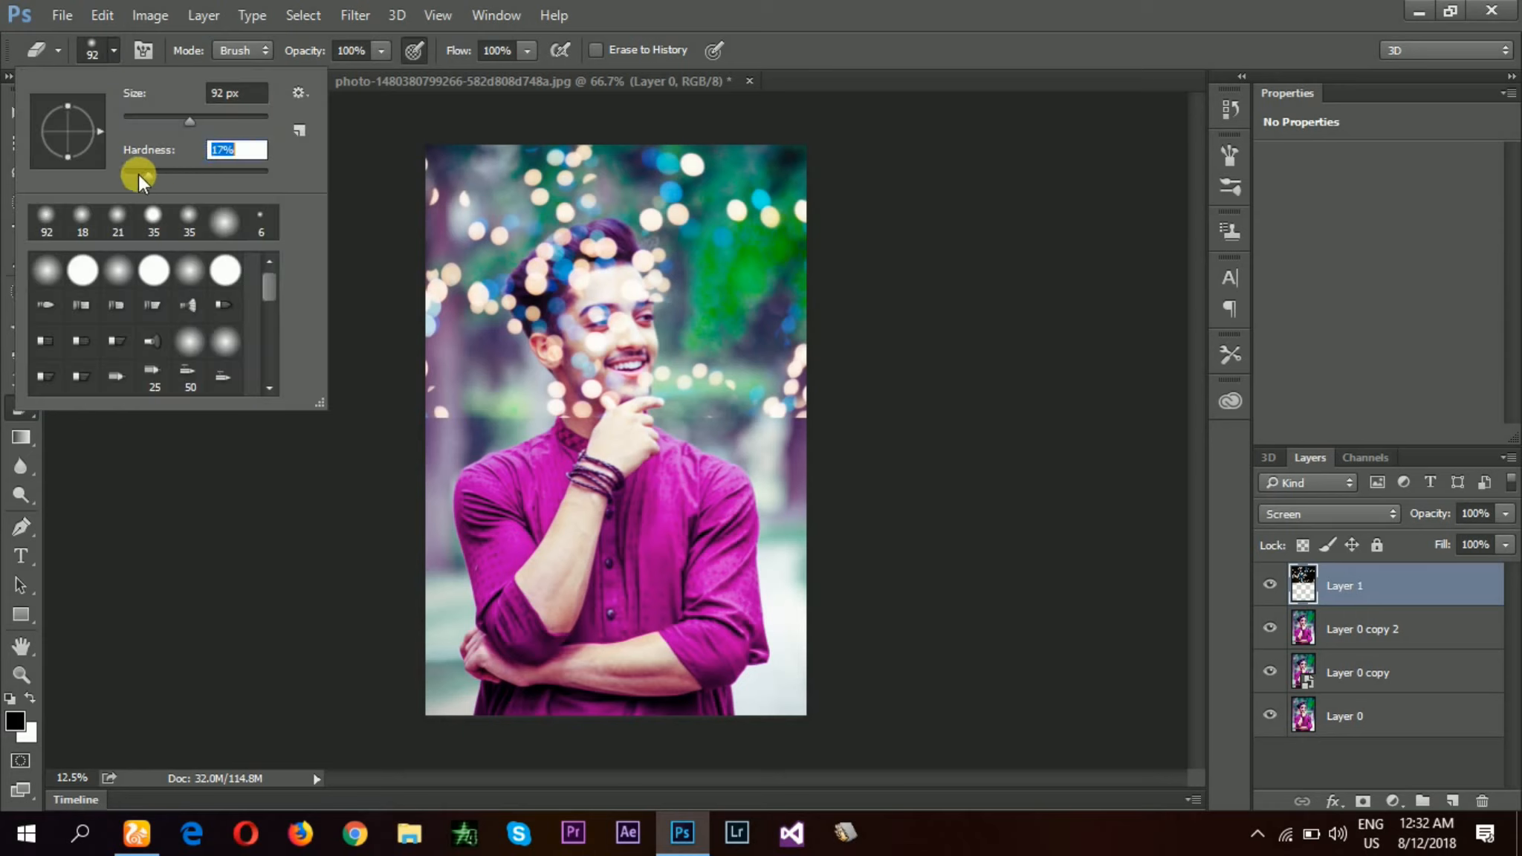
pyautogui.moveTo(194, 118); pyautogui.dragTo(206, 123)
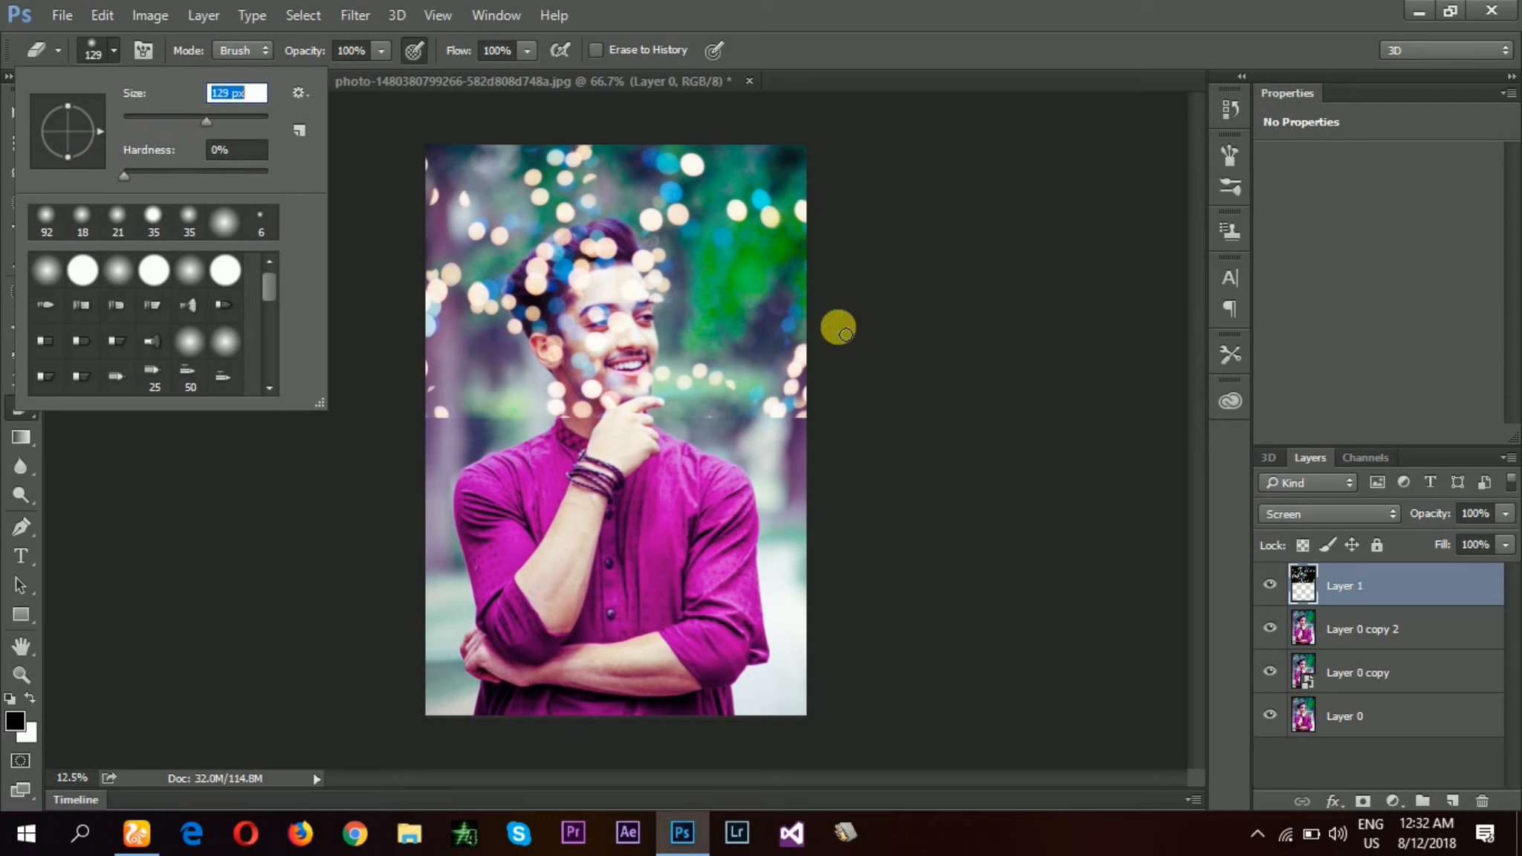
# - Erase the bokeh lights over the man's face and hair and along the layer's lower edge across the background
pyautogui.click(806, 415)
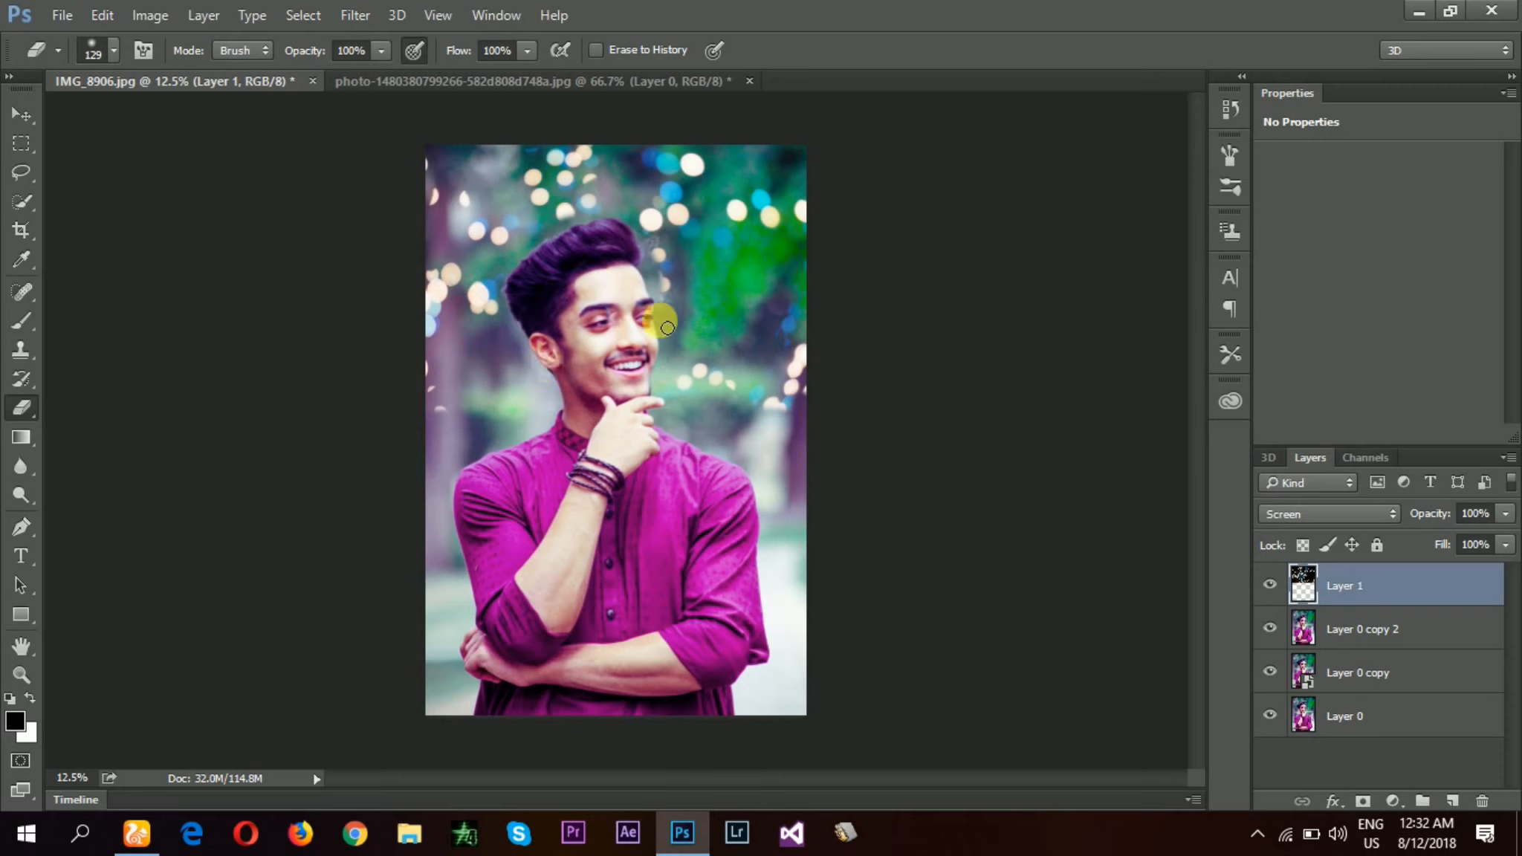
pyautogui.moveTo(665, 260)
pyautogui.mouseDown()
pyautogui.moveTo(675, 306)
pyautogui.moveTo(644, 254)
pyautogui.mouseUp()
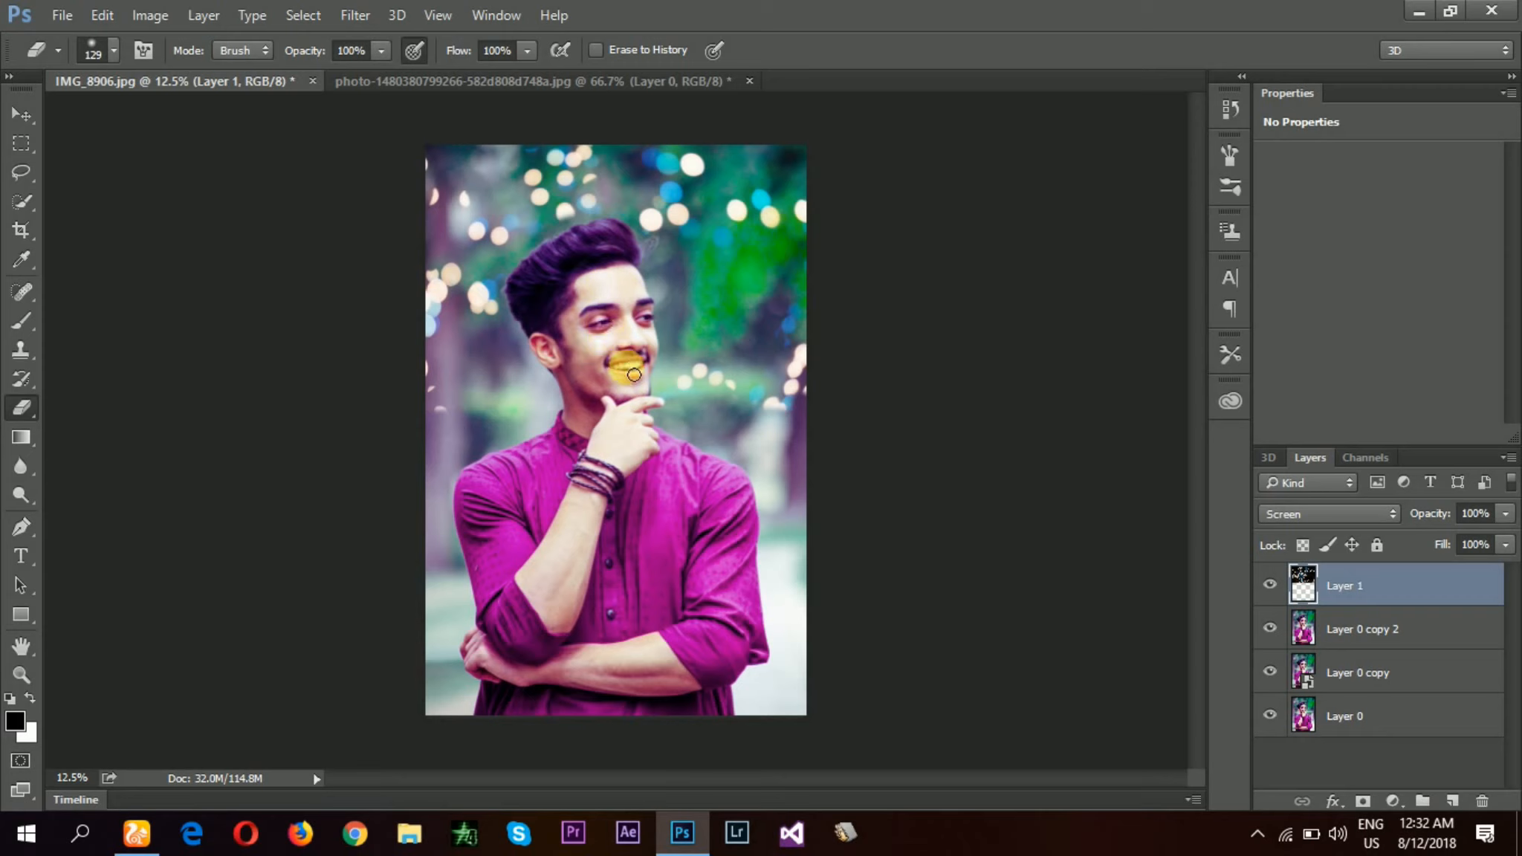
pyautogui.moveTo(716, 398)
pyautogui.mouseDown()
pyautogui.moveTo(679, 374)
pyautogui.moveTo(714, 360)
pyautogui.moveTo(744, 423)
pyautogui.moveTo(795, 329)
pyautogui.moveTo(805, 394)
pyautogui.moveTo(789, 317)
pyautogui.moveTo(806, 396)
pyautogui.mouseUp()
pyautogui.moveTo(544, 392)
pyautogui.mouseDown()
pyautogui.moveTo(418, 404)
pyautogui.moveTo(432, 392)
pyautogui.moveTo(490, 455)
pyautogui.moveTo(759, 349)
pyautogui.mouseUp()
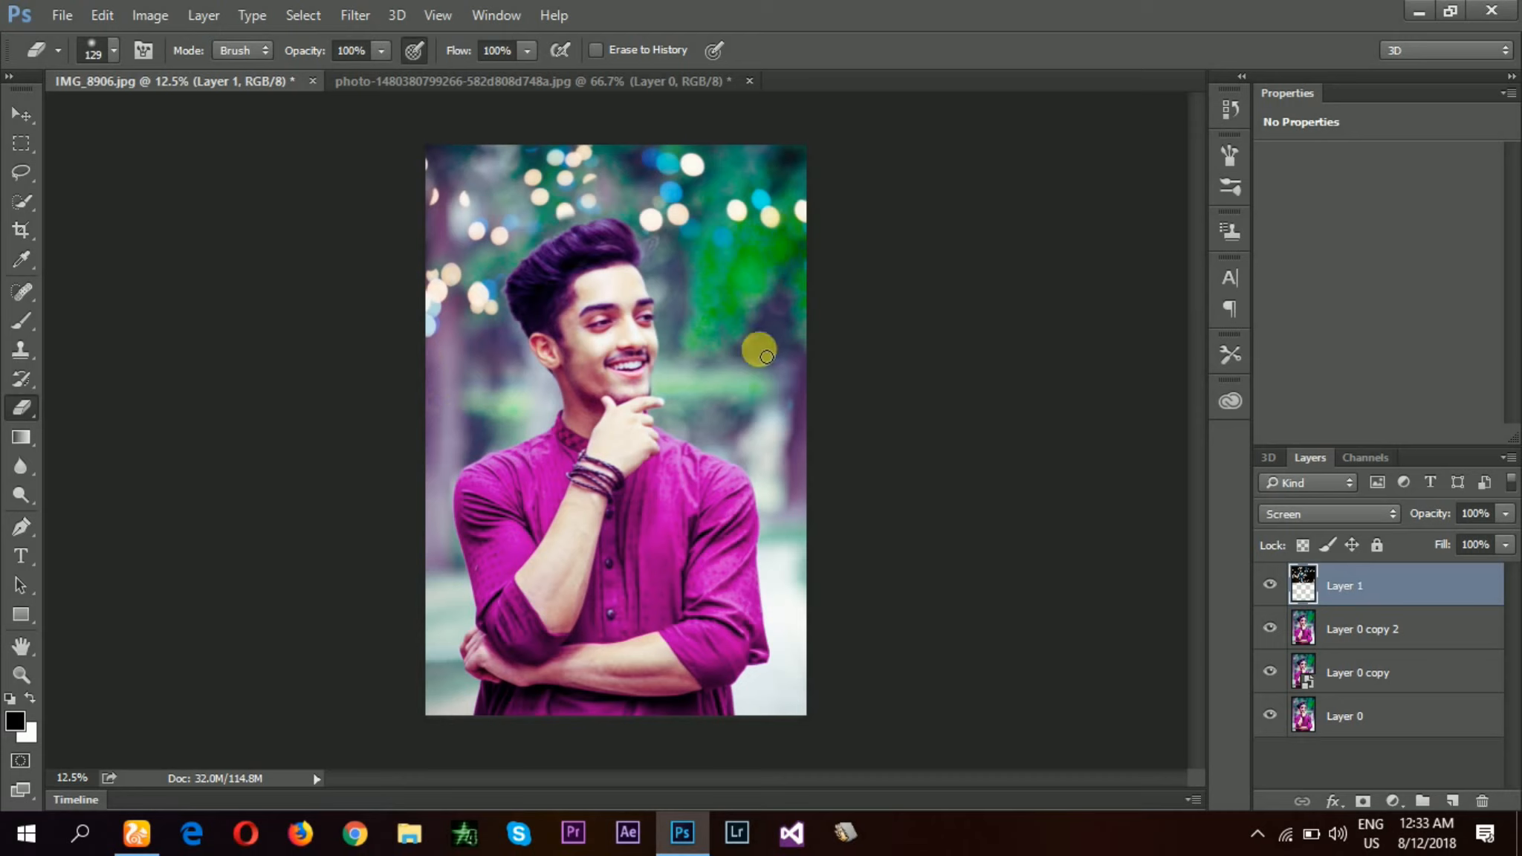
# - Try the Color Burn, Linear Burn and Lighten blend modes on the bokeh layer and return it to Screen
pyautogui.click(1354, 513)
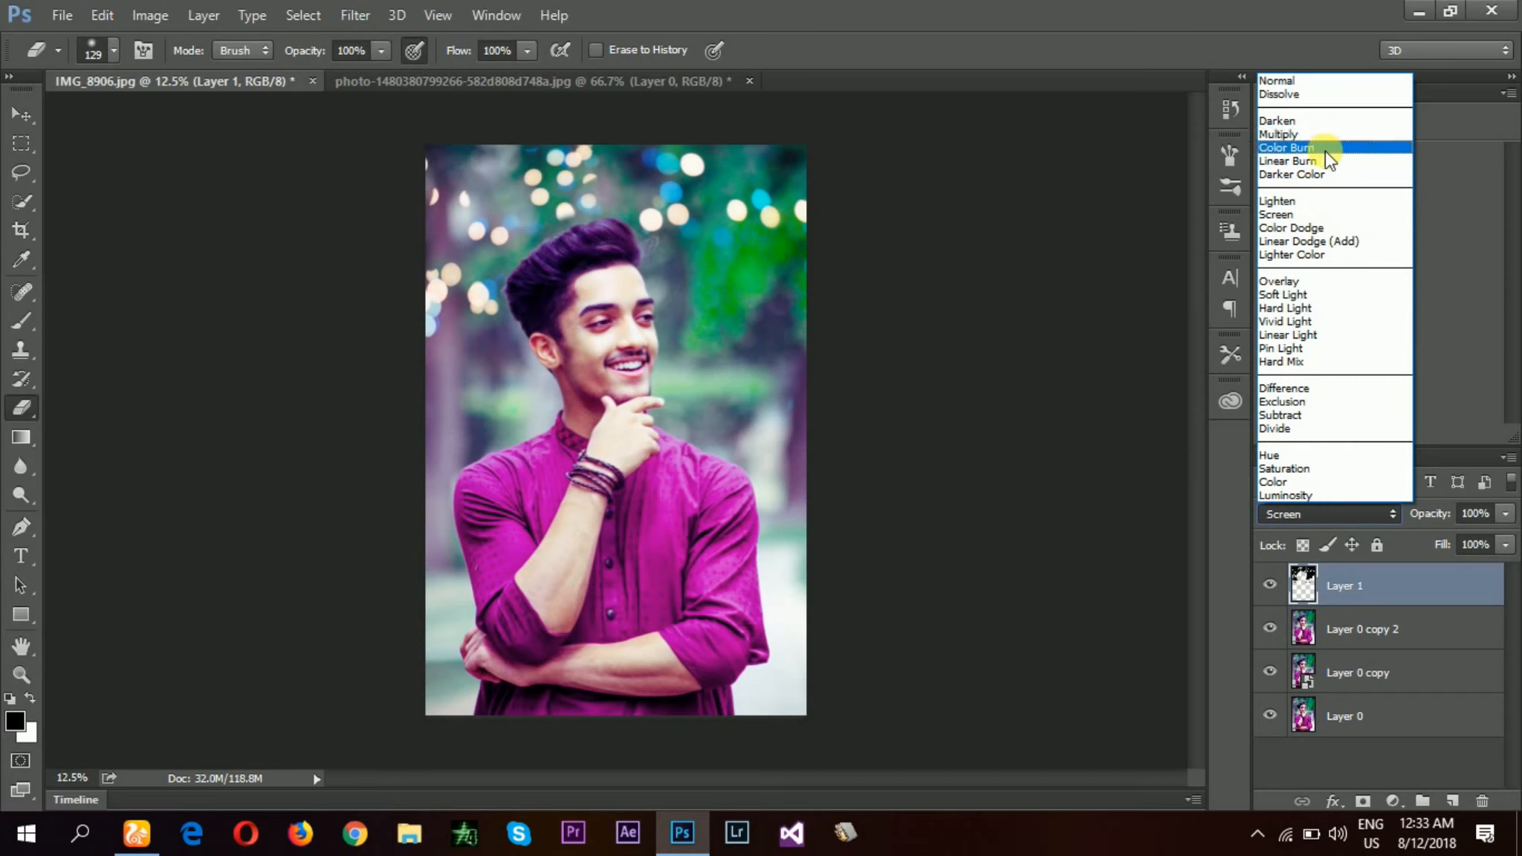
pyautogui.click(1322, 147)
pyautogui.click(1357, 507)
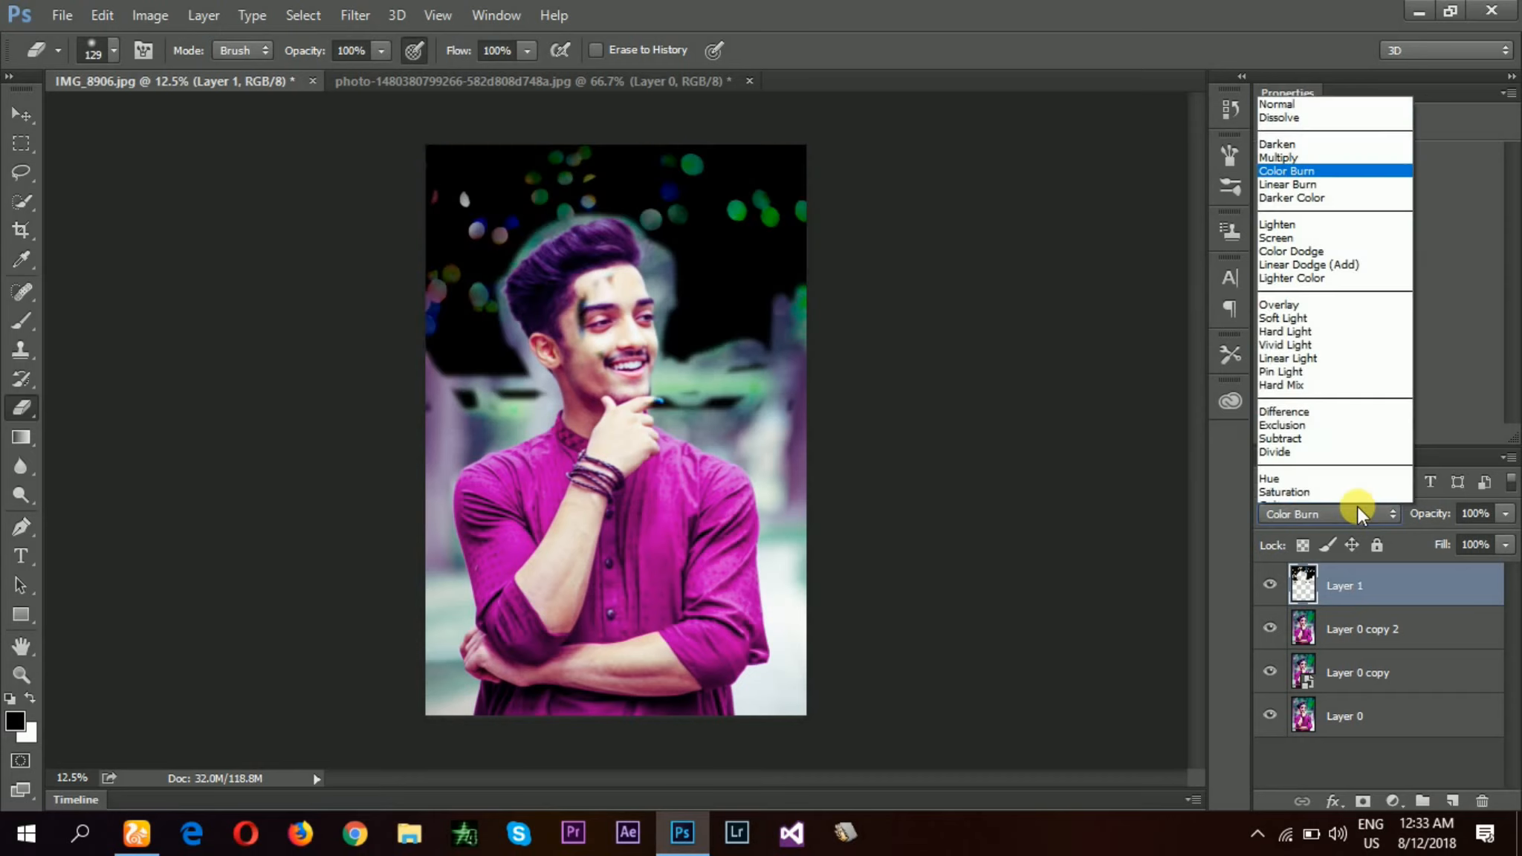
pyautogui.click(1322, 156)
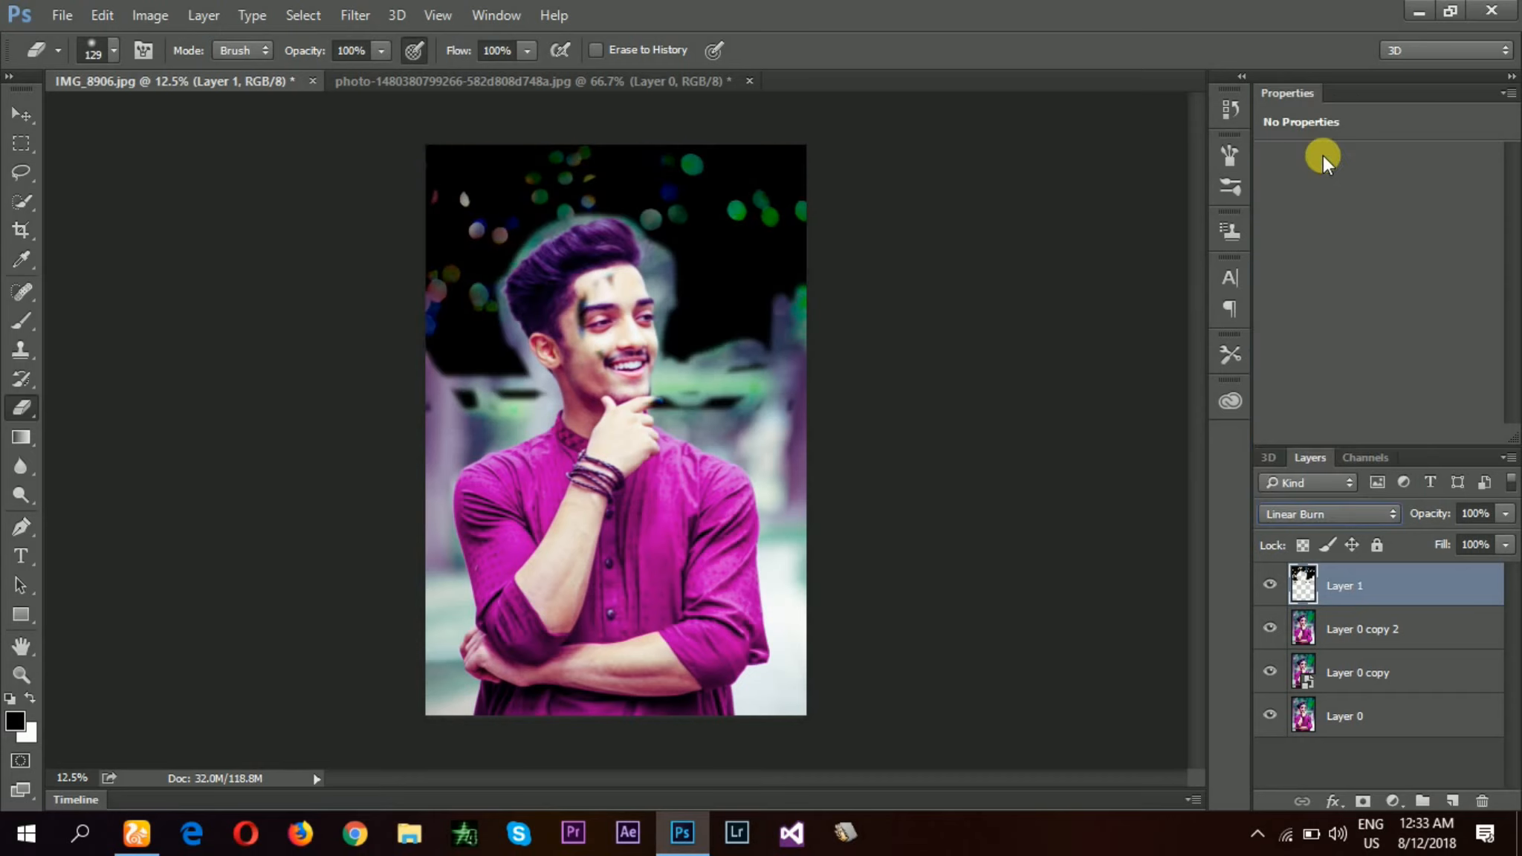
pyautogui.click(1335, 507)
pyautogui.click(1322, 207)
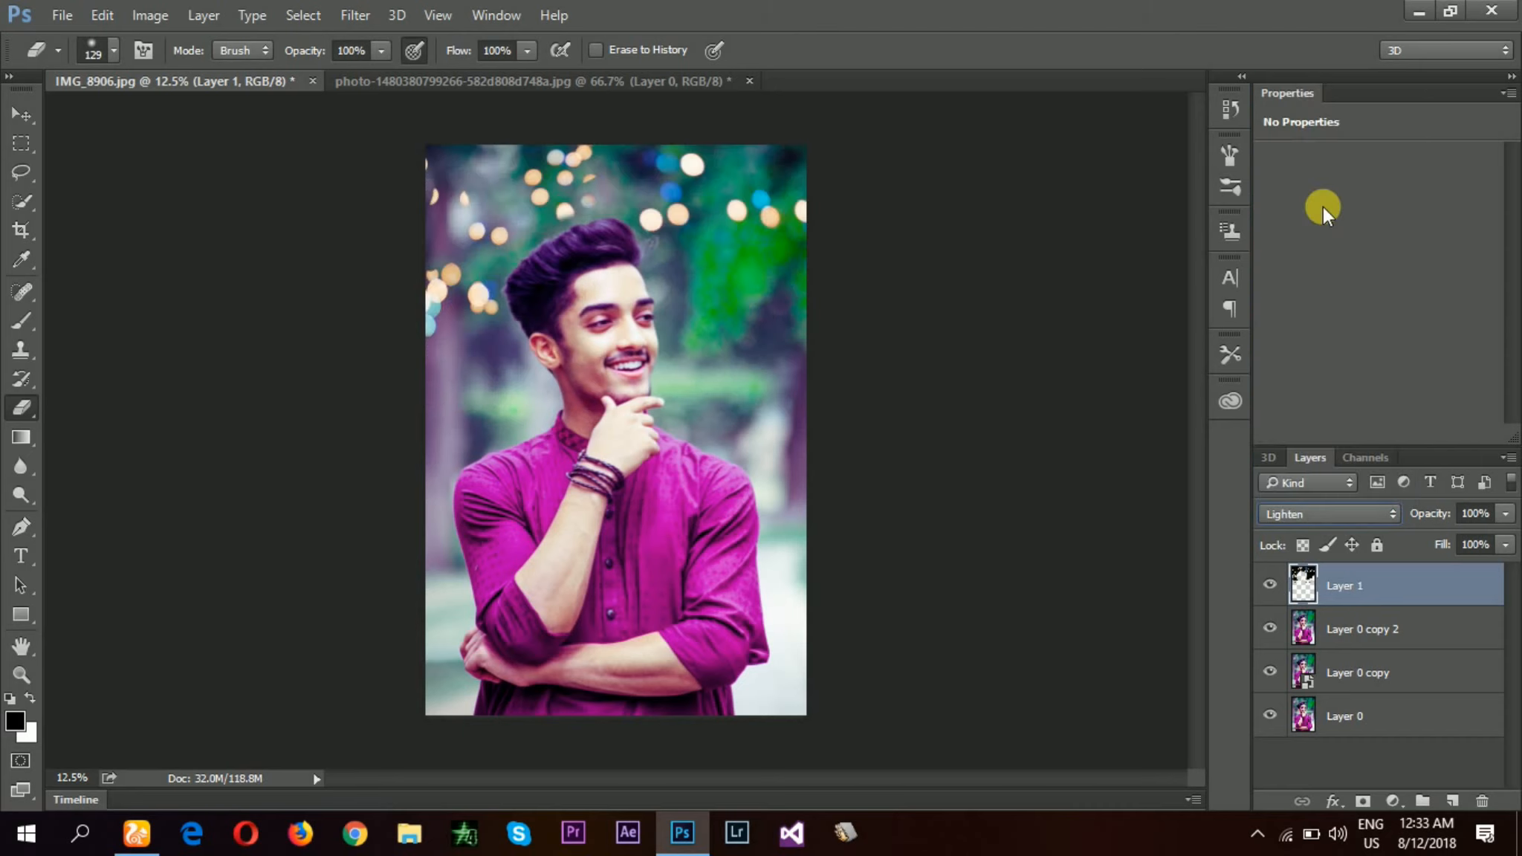
pyautogui.click(1343, 514)
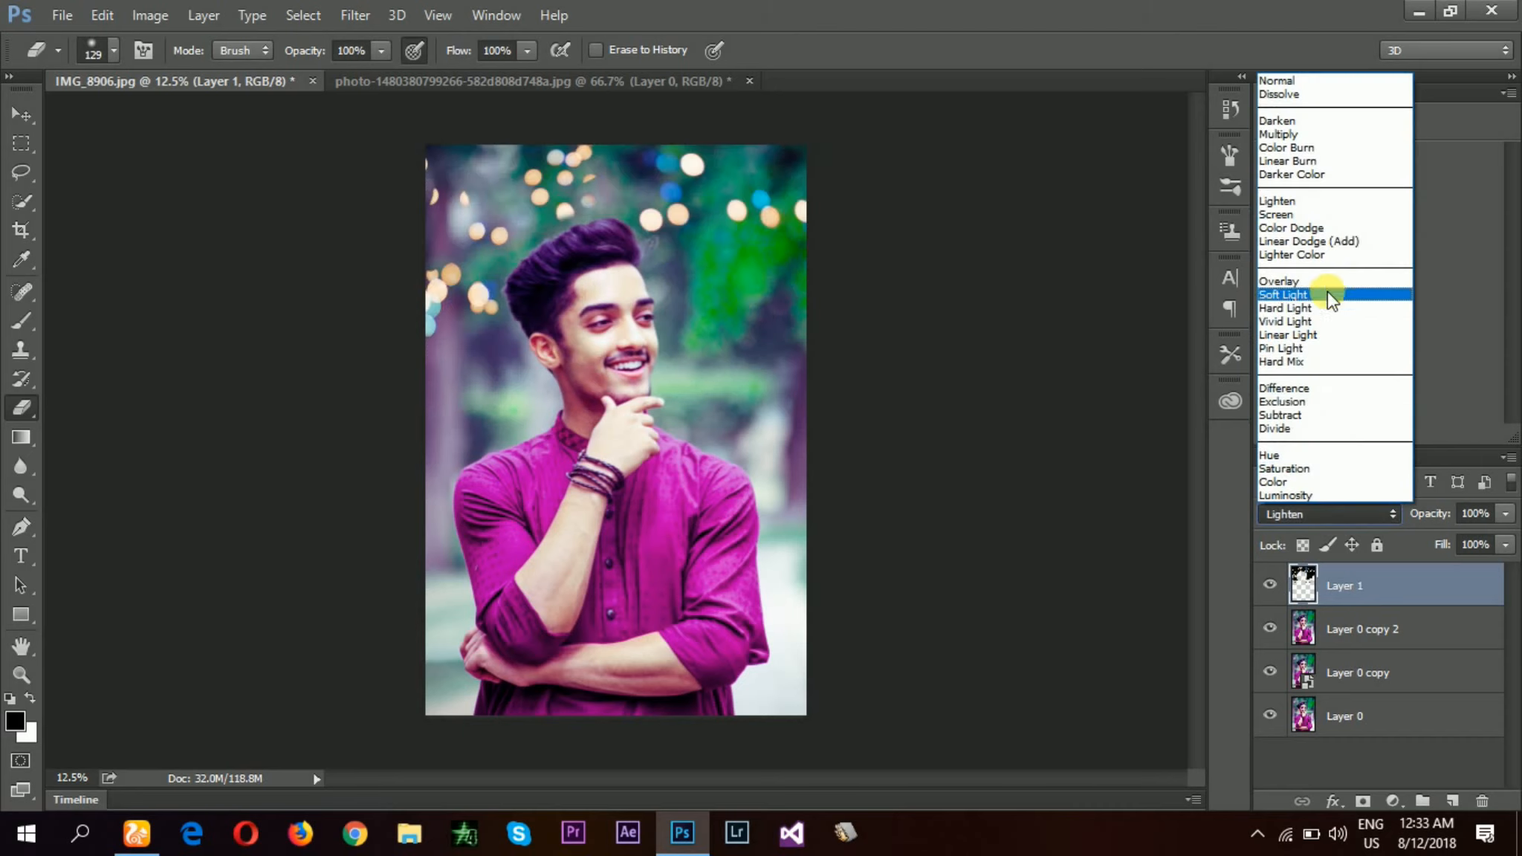
pyautogui.click(1327, 216)
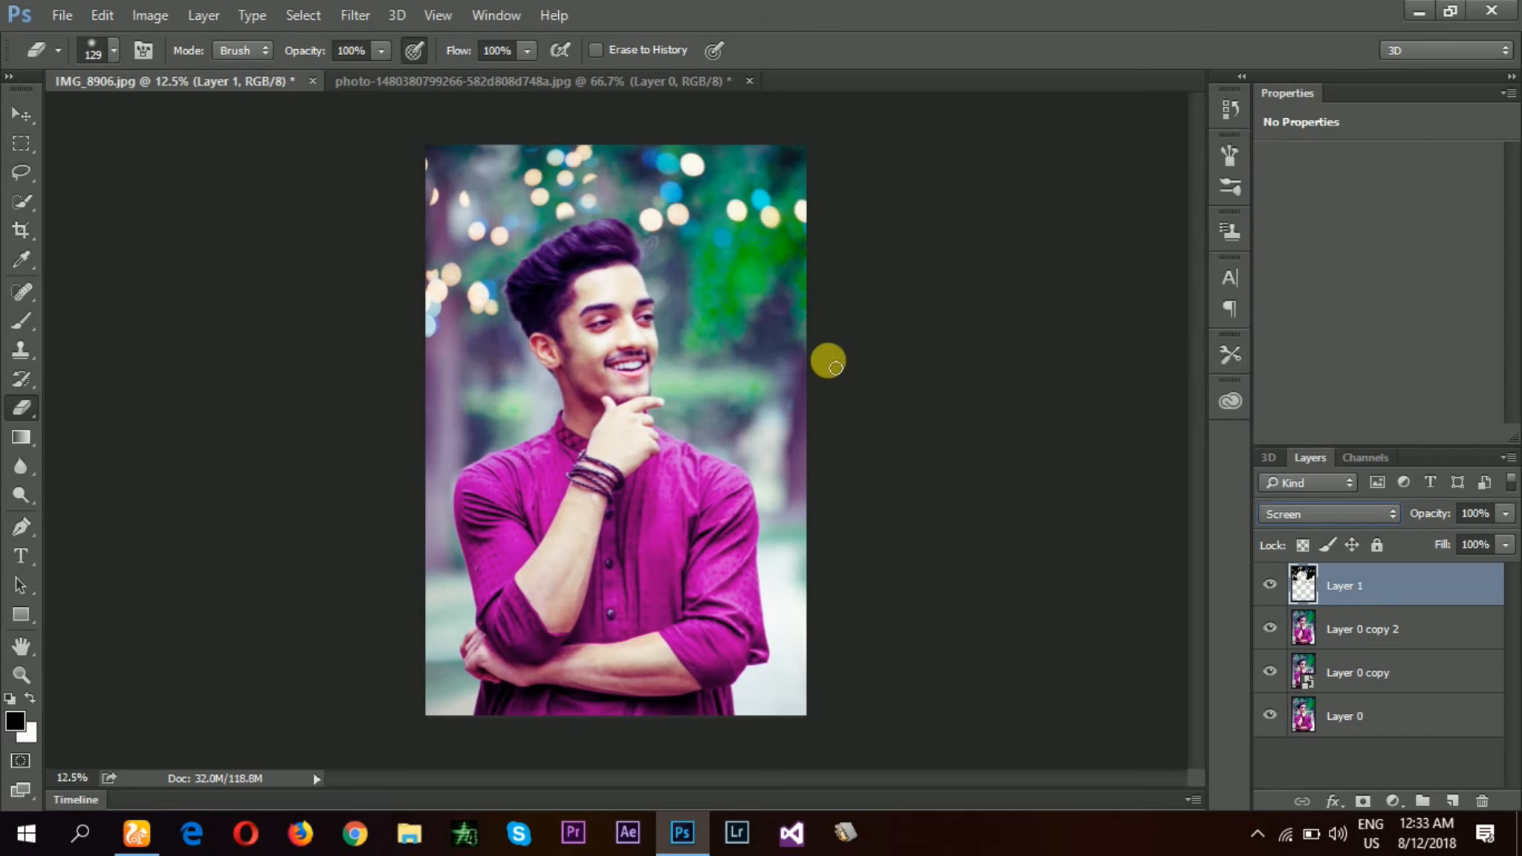
pyautogui.moveTo(747, 193); pyautogui.dragTo(761, 219)
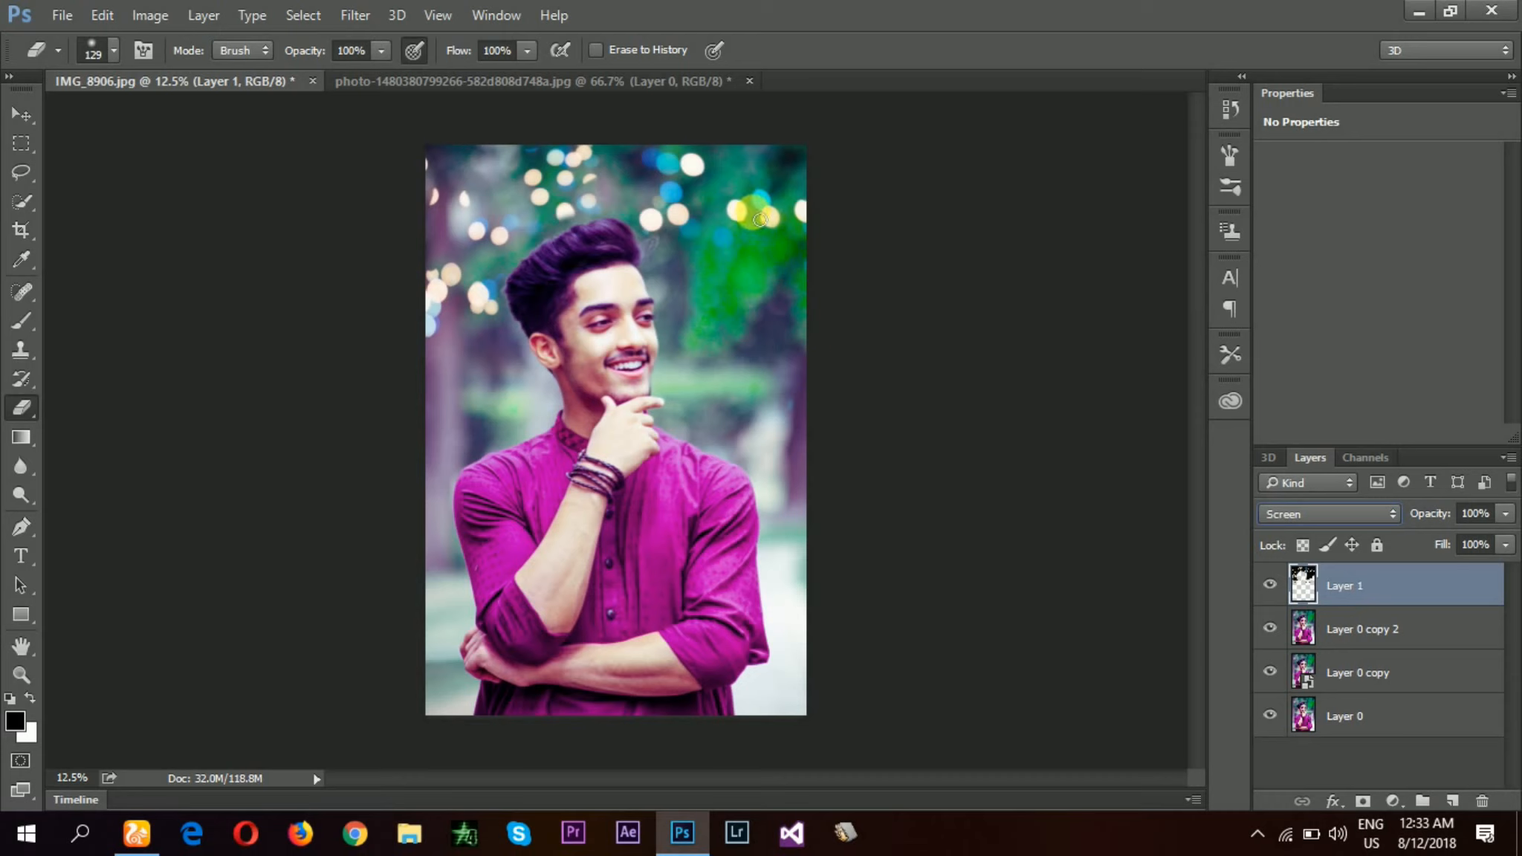
pyautogui.hotkey('ctrl', 't')
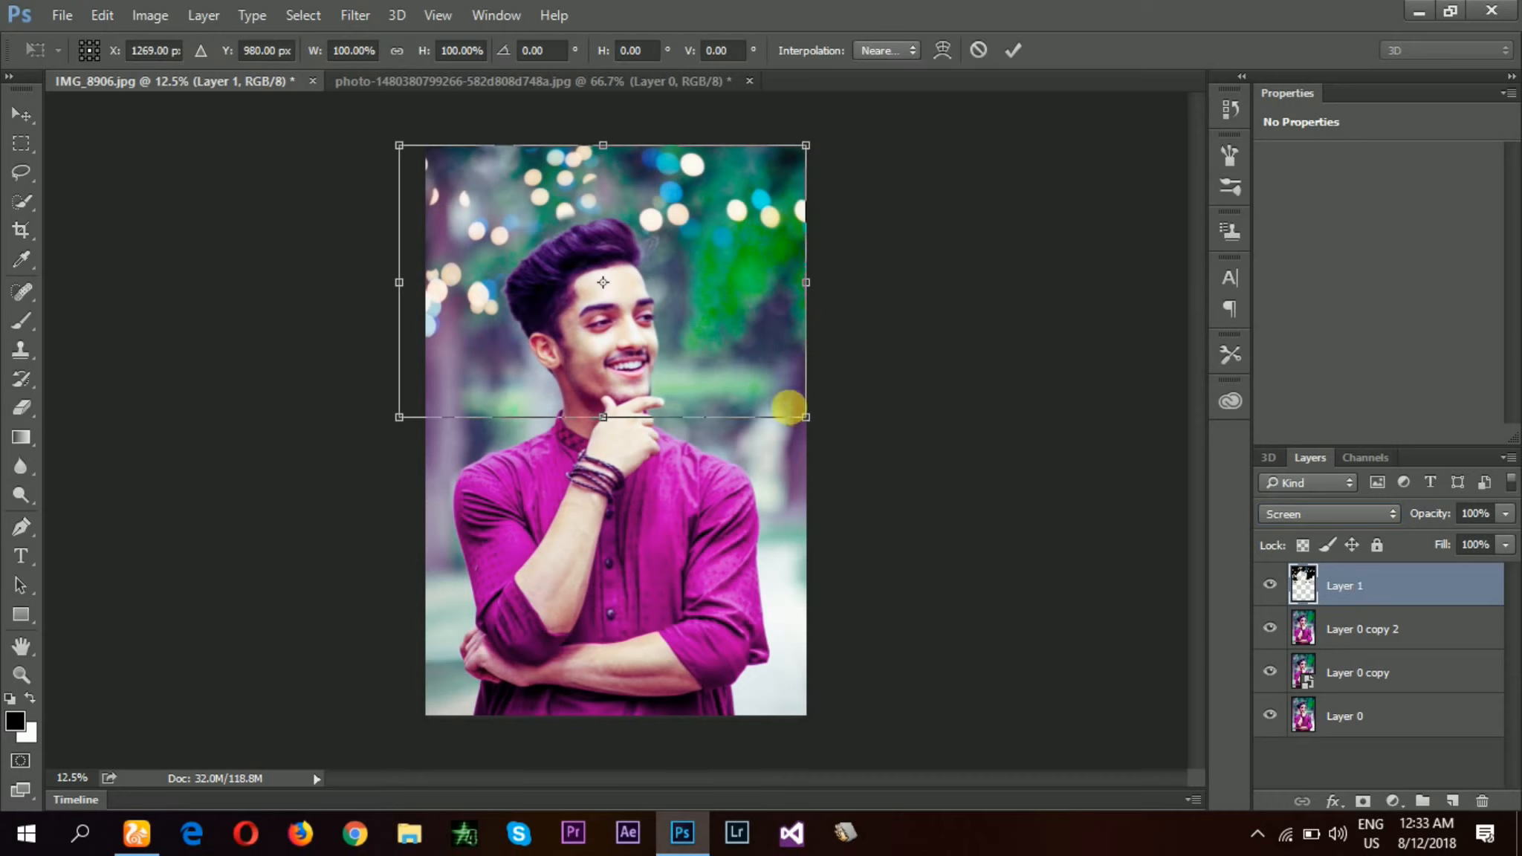
pyautogui.moveTo(746, 325)
pyautogui.mouseDown()
pyautogui.moveTo(754, 342)
pyautogui.moveTo(739, 311)
pyautogui.mouseUp()
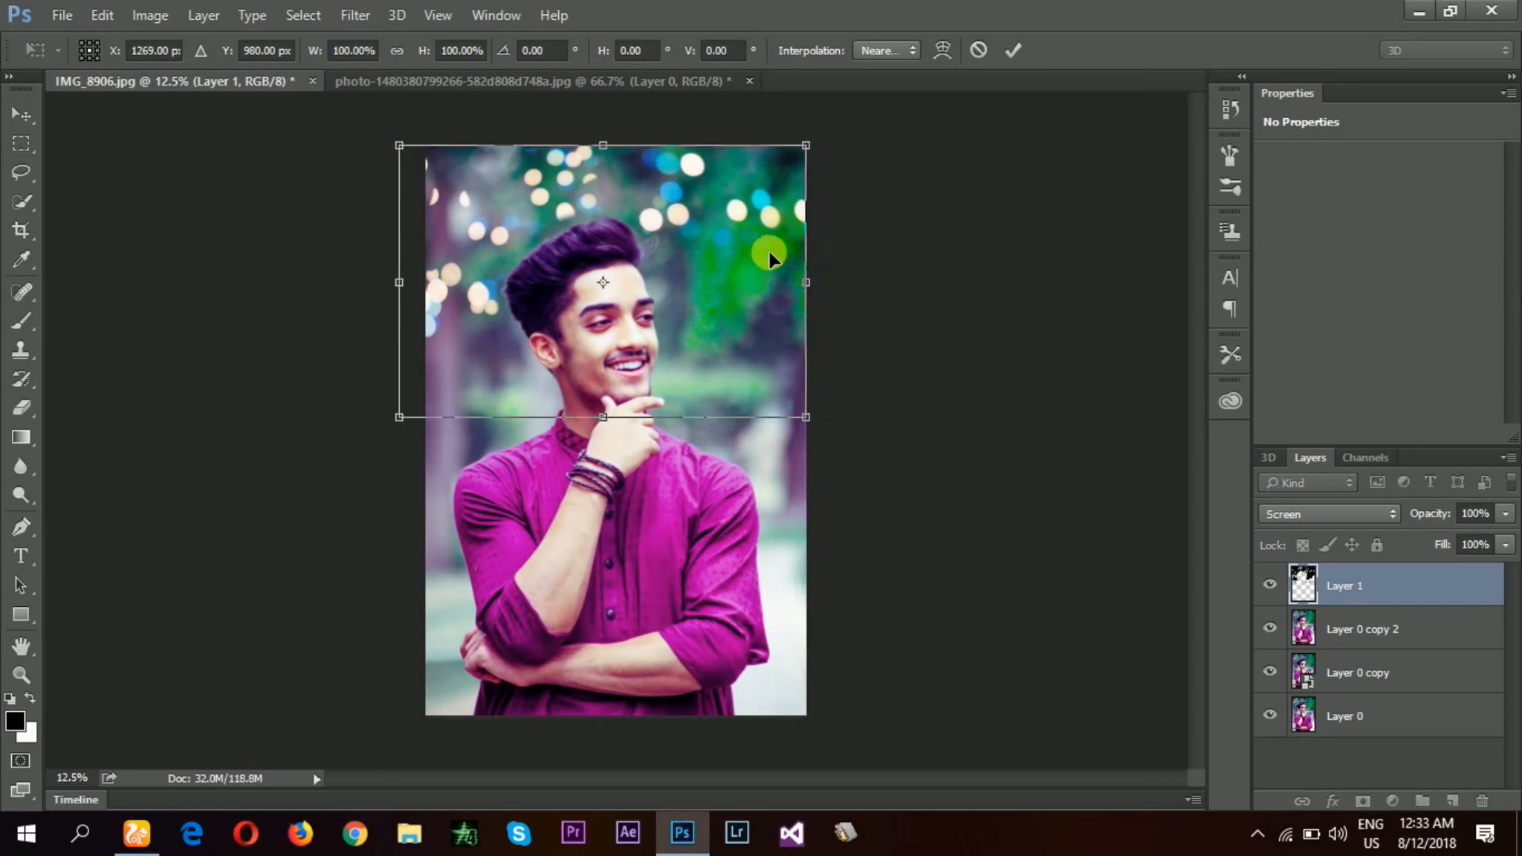
pyautogui.press('Return')
# - Set up an Export As of the portrait in PNG format with transparency enabled
pyautogui.click(64, 17)
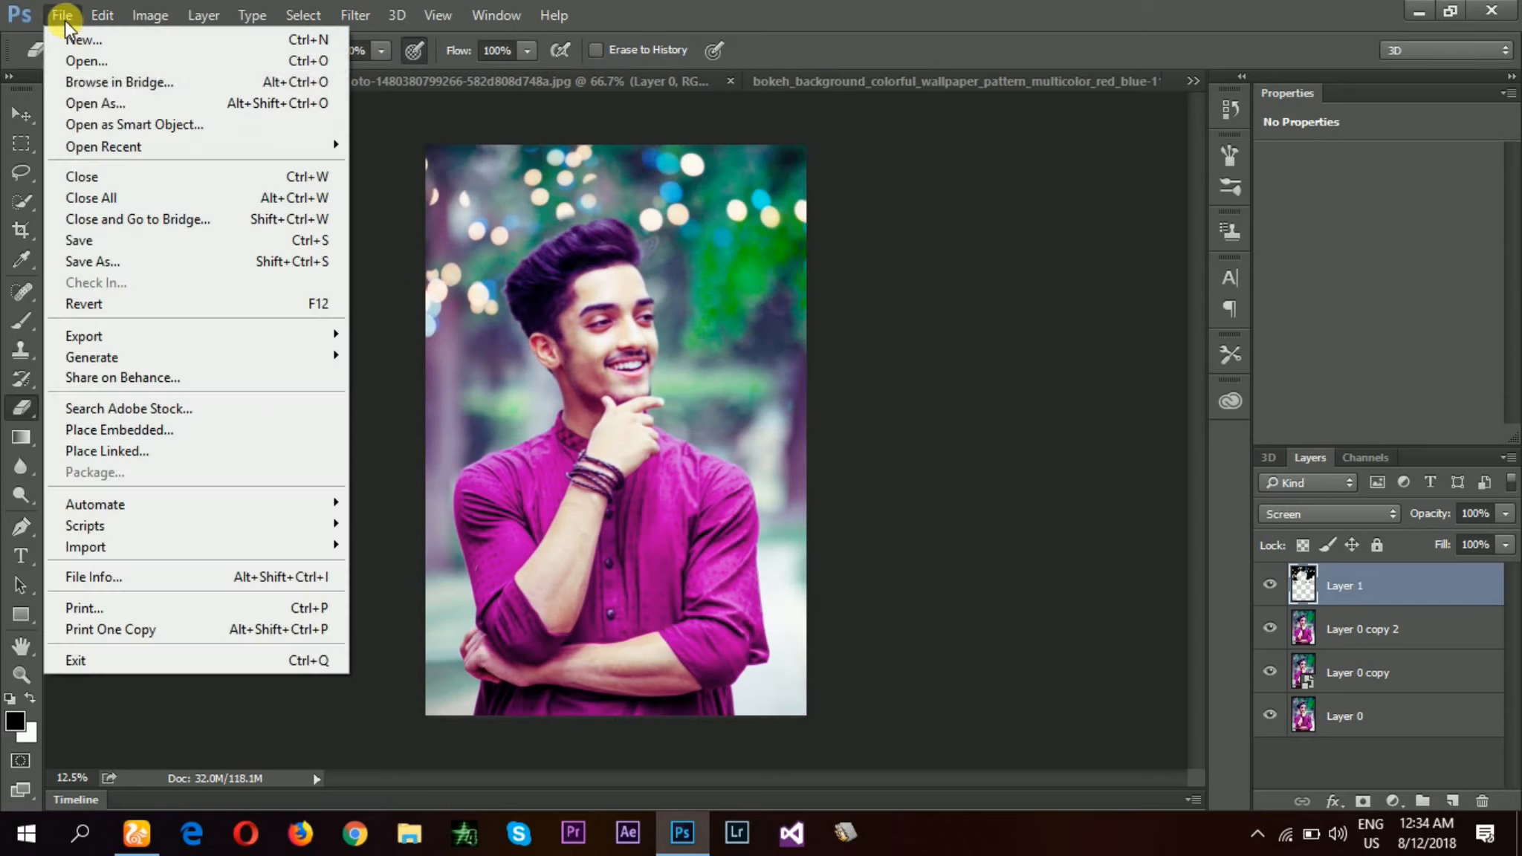
pyautogui.moveTo(149, 336)
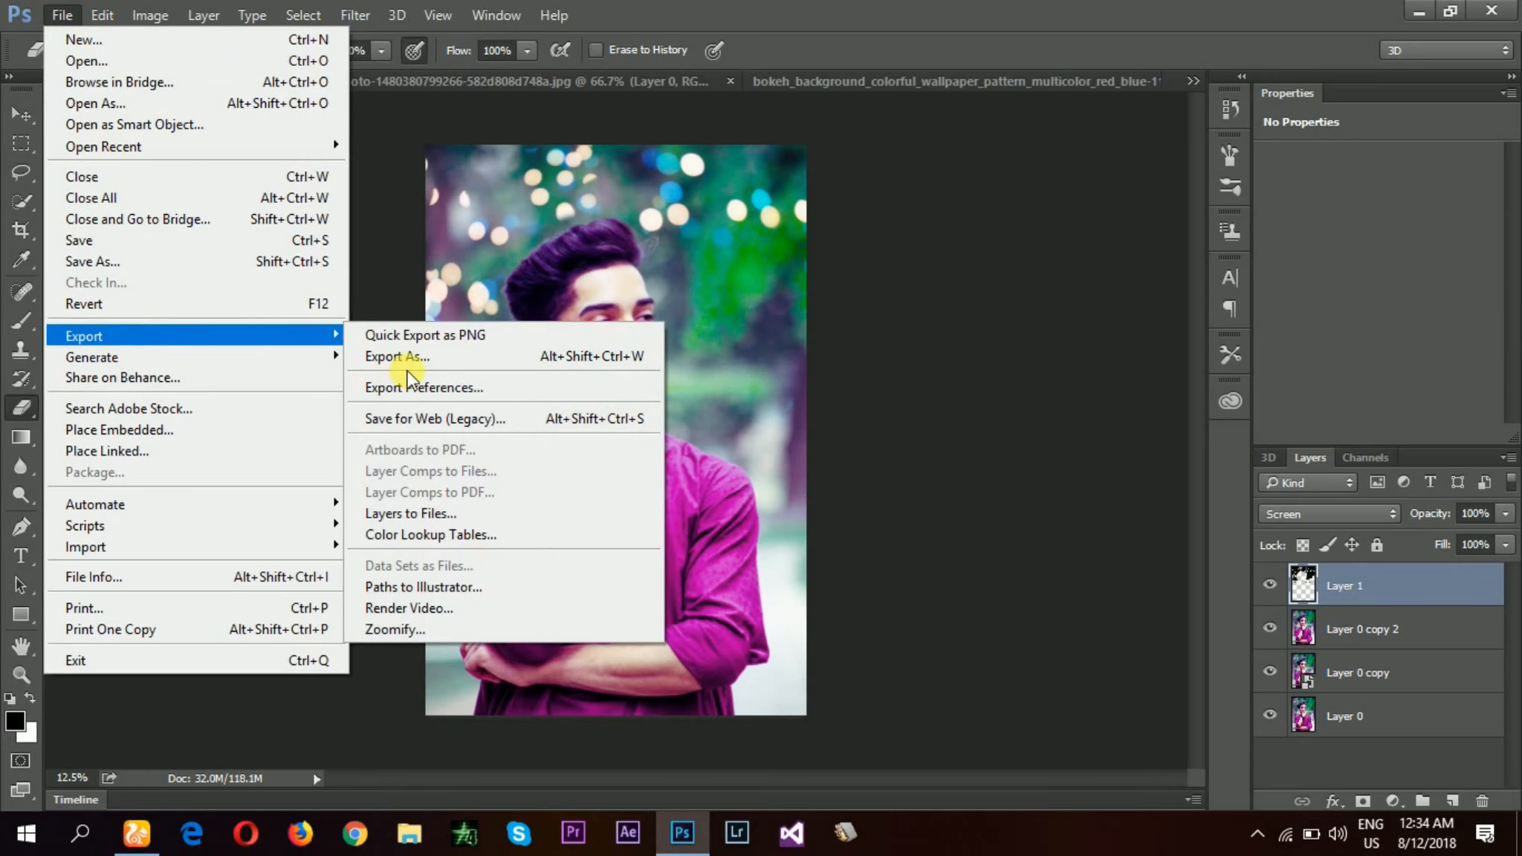
pyautogui.click(400, 357)
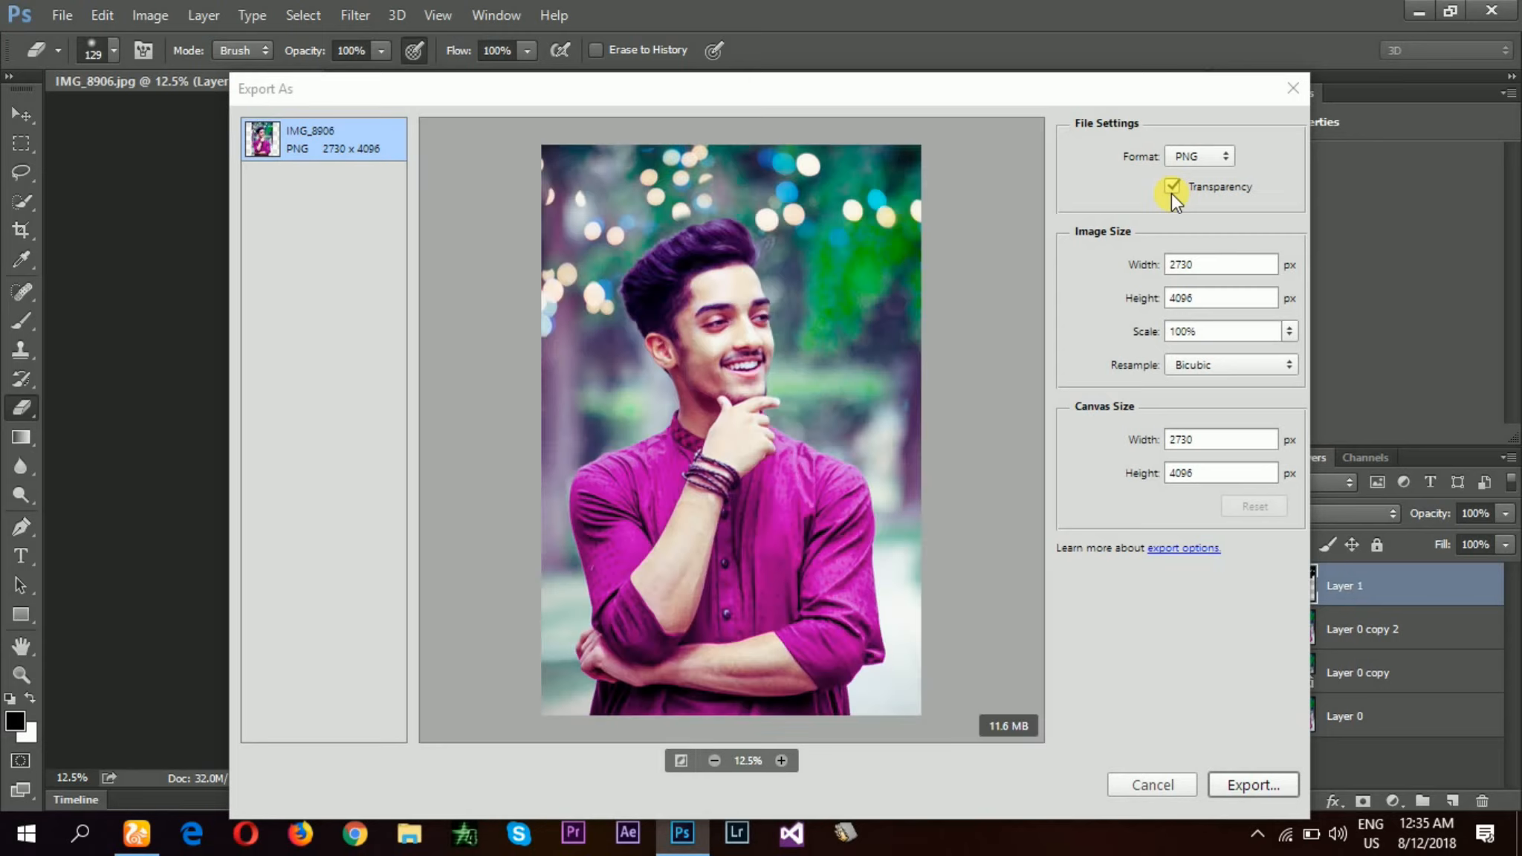
pyautogui.click(1172, 190)
pyautogui.click(1171, 186)
# - Export the image as IMG_8906.png into the pics folder on the Desktop
pyautogui.click(1240, 782)
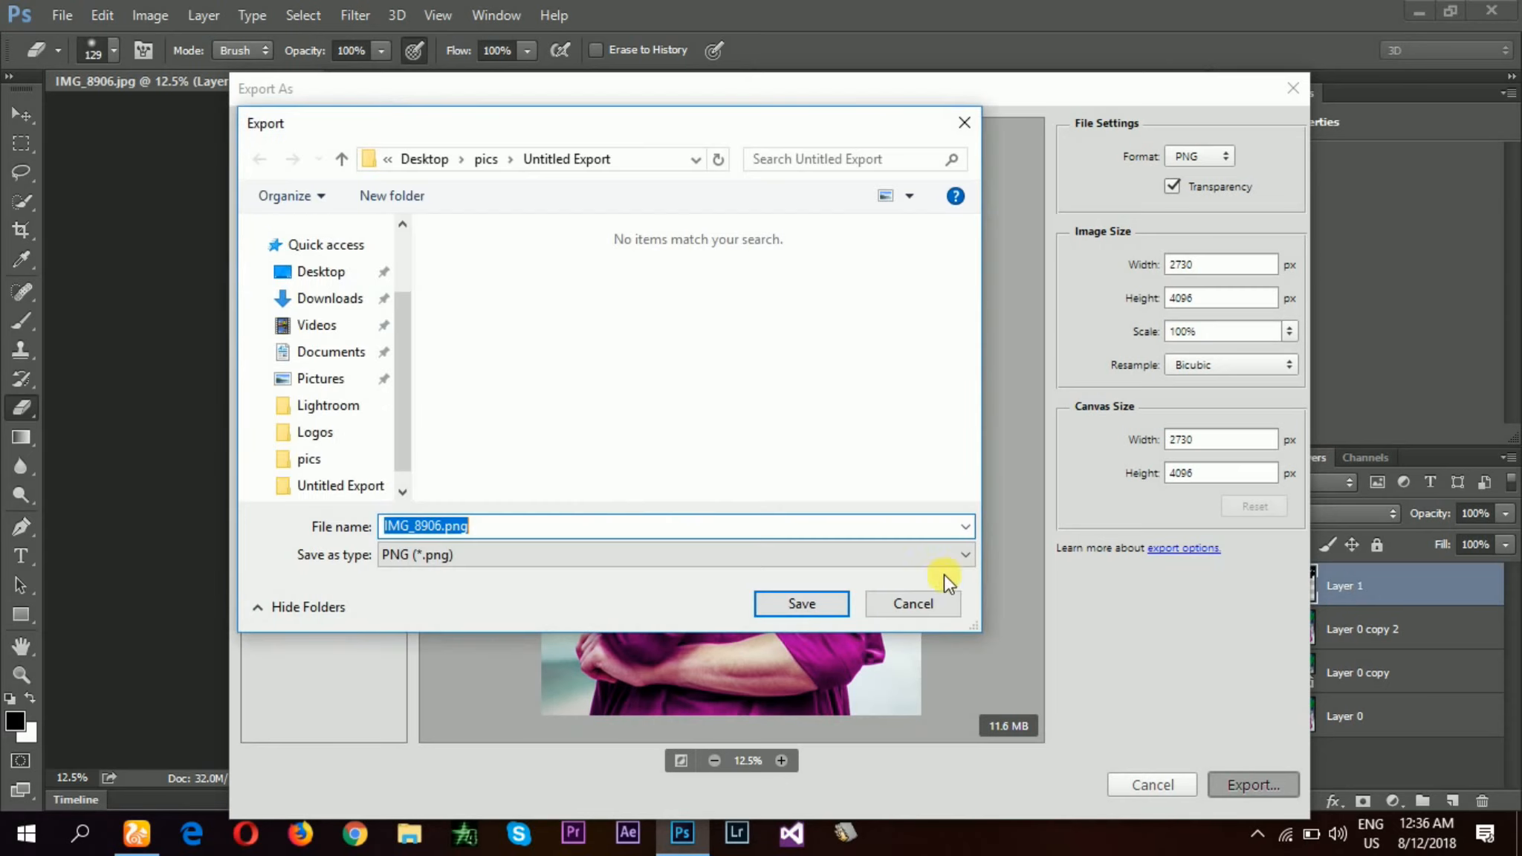
pyautogui.scroll(3, 331, 320)
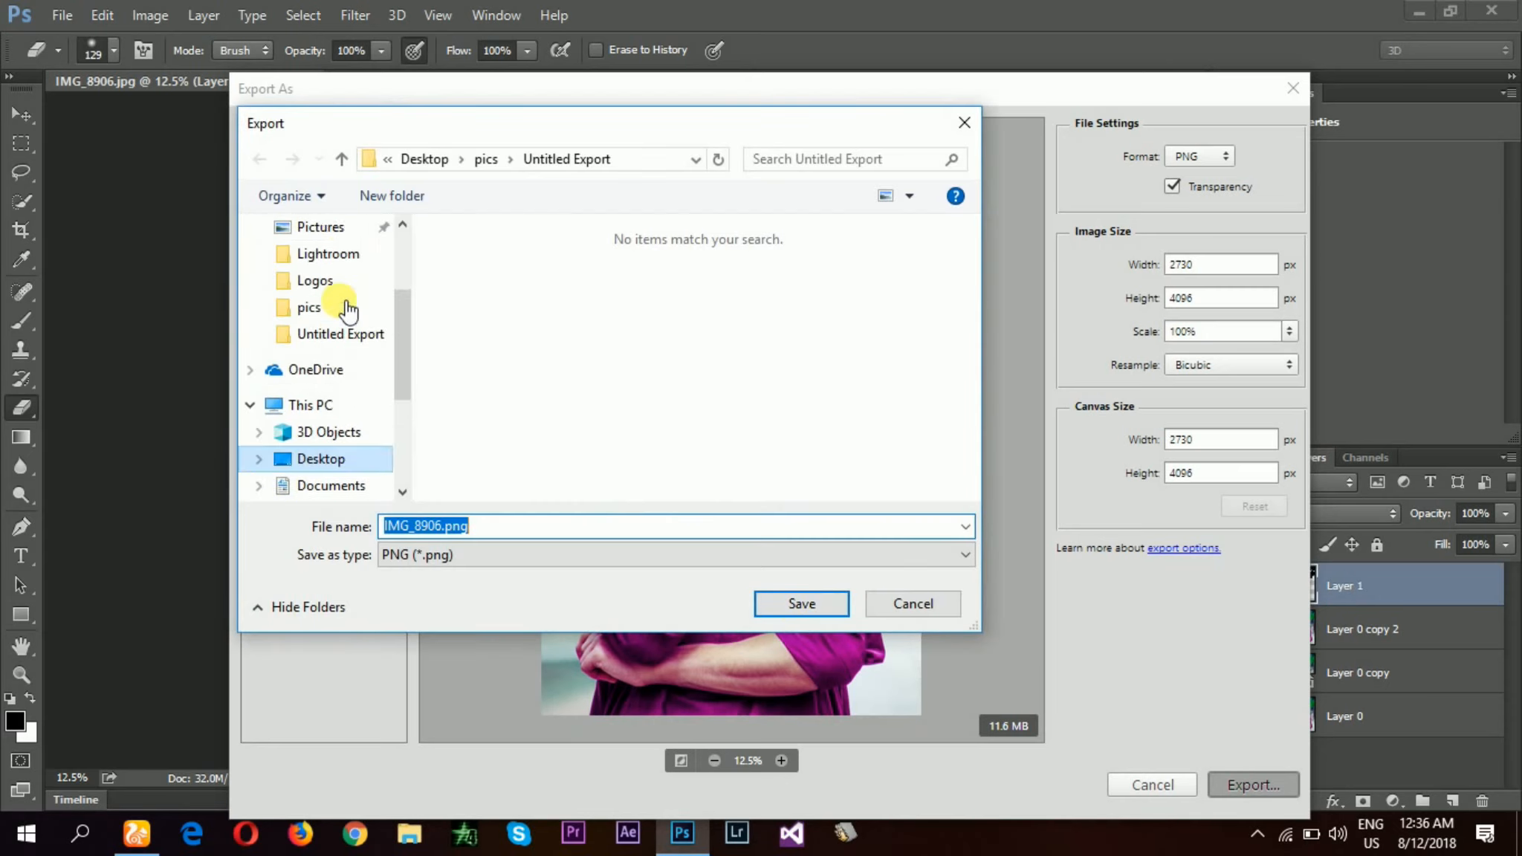
pyautogui.click(341, 410)
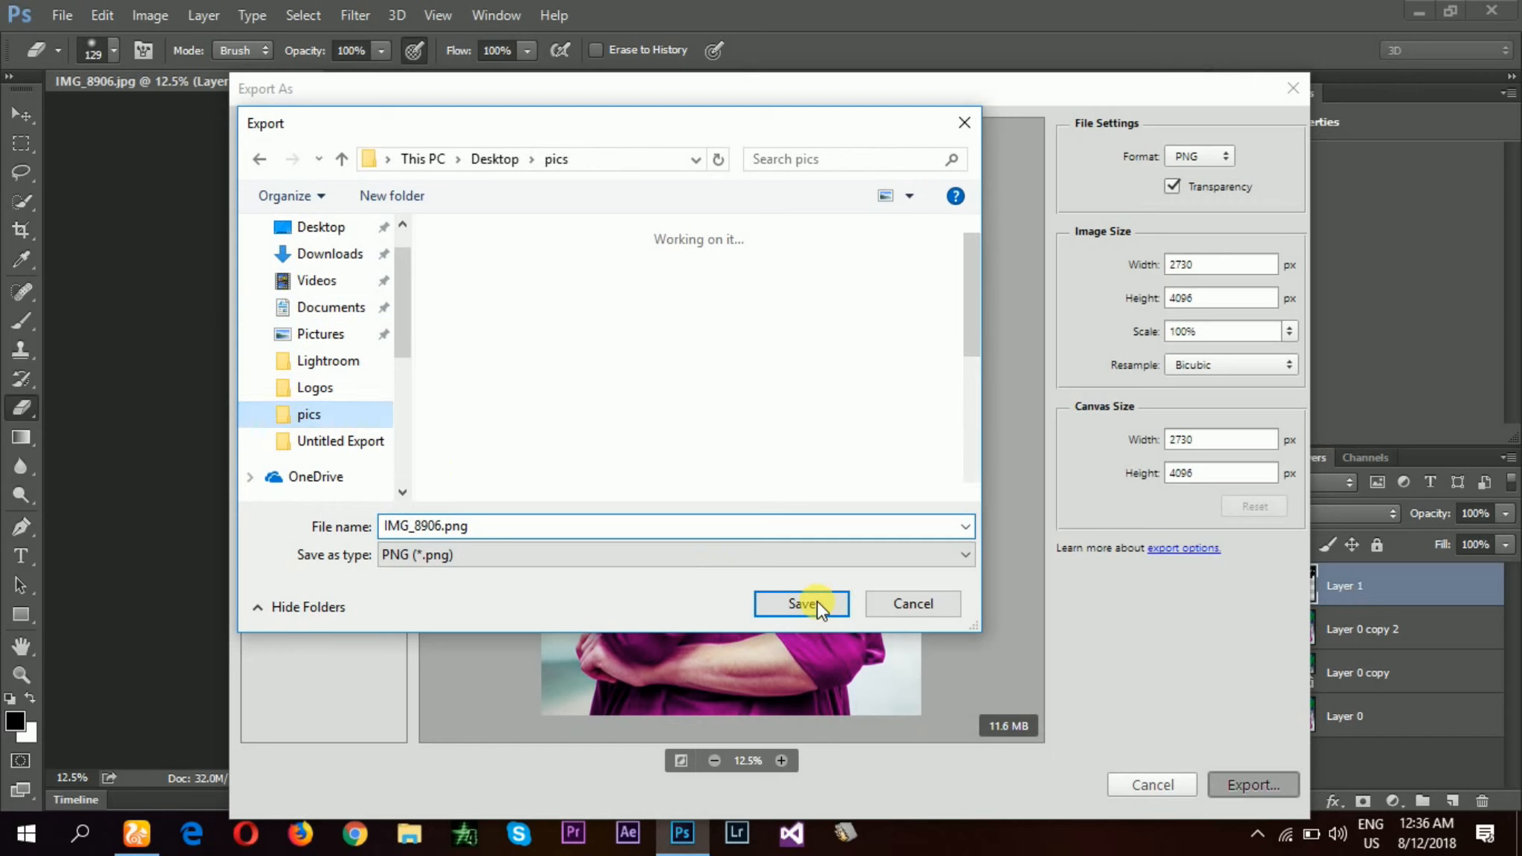
pyautogui.click(802, 604)
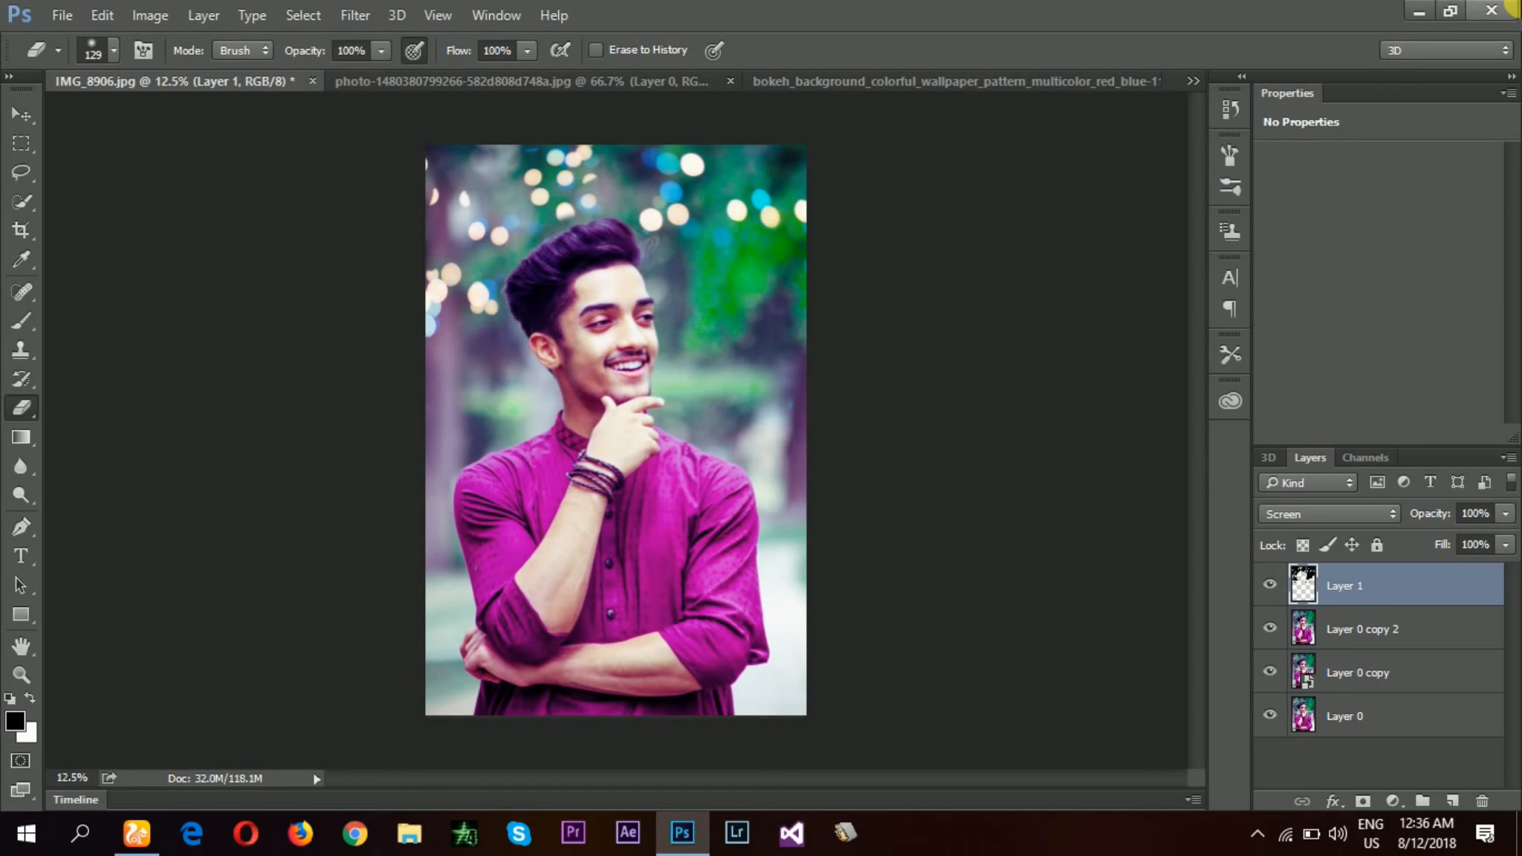
# - Check the Untitled Export and pics folders in File Explorer for the exported IMG_8906.png and compare it with the original photo, closing the window when done
pyautogui.click(1479, 18)
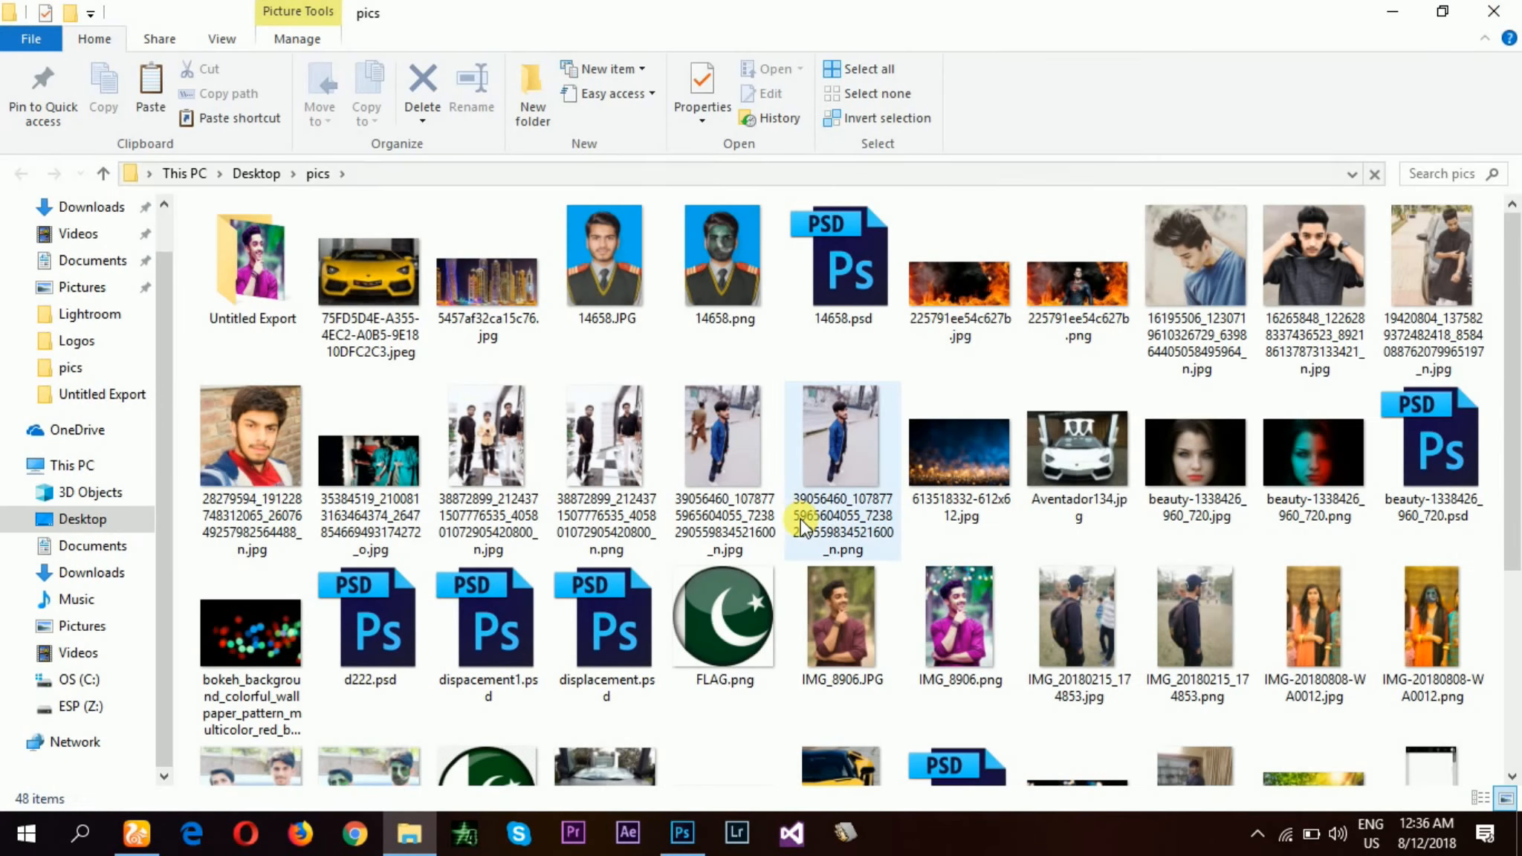
pyautogui.moveTo(1514, 308)
pyautogui.mouseDown()
pyautogui.moveTo(1515, 506)
pyautogui.moveTo(1516, 293)
pyautogui.mouseUp()
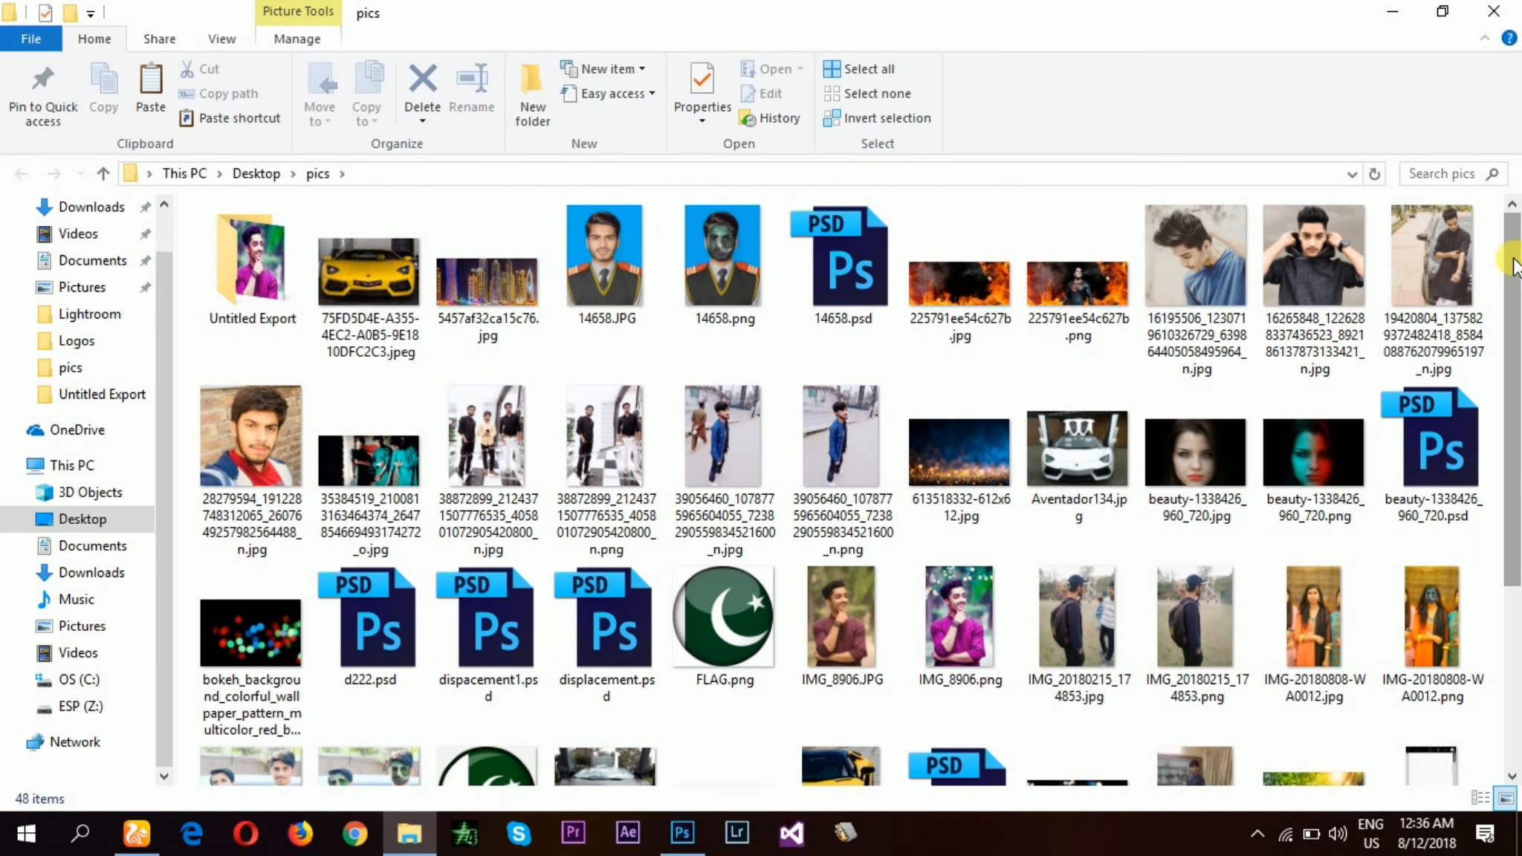
pyautogui.doubleClick(293, 253)
pyautogui.click(20, 174)
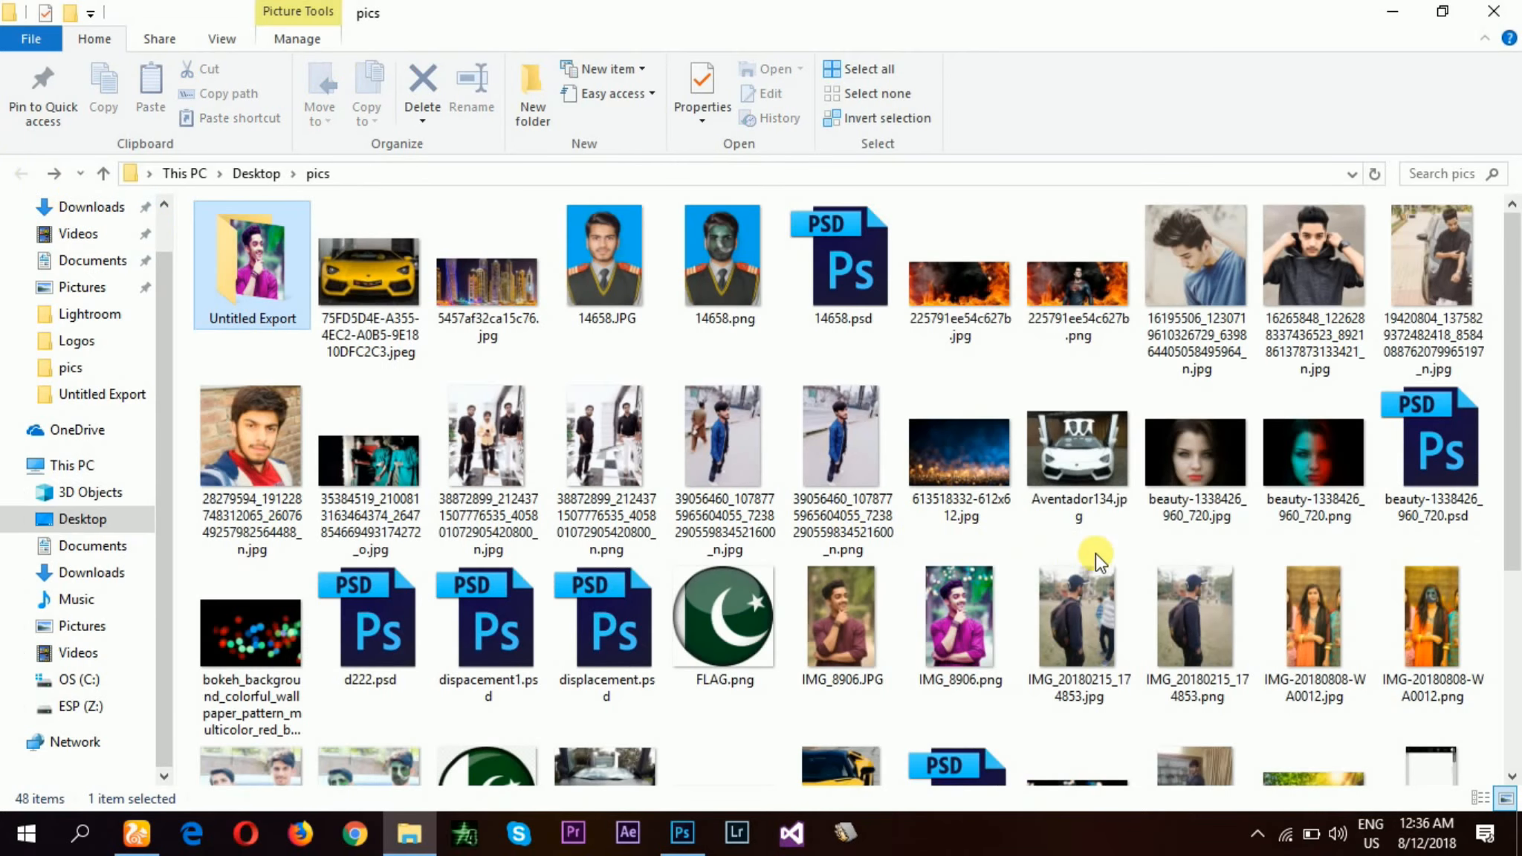
pyautogui.click(960, 611)
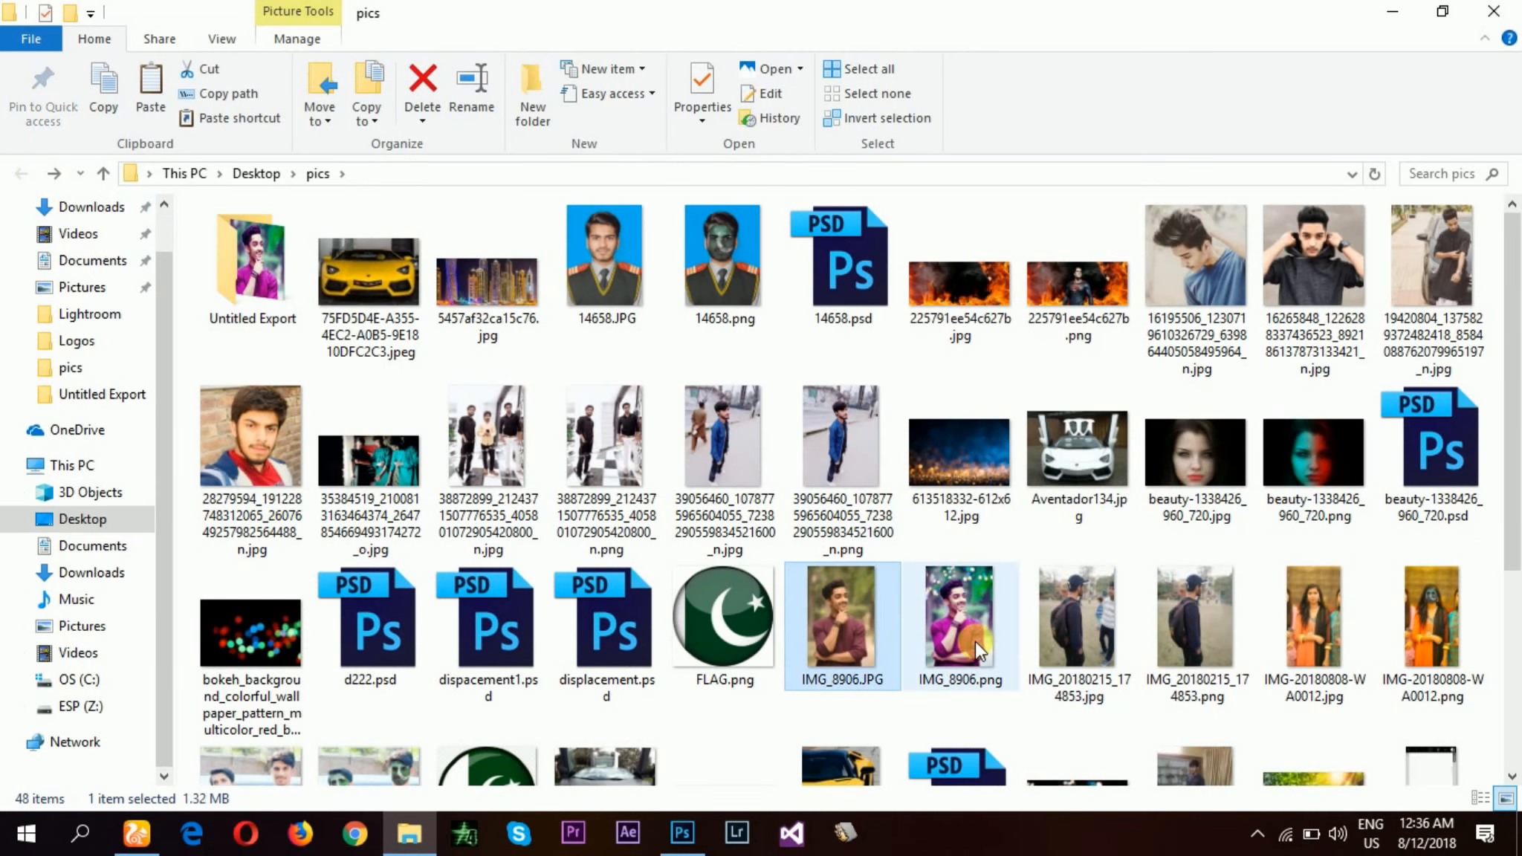
pyautogui.click(1505, 9)
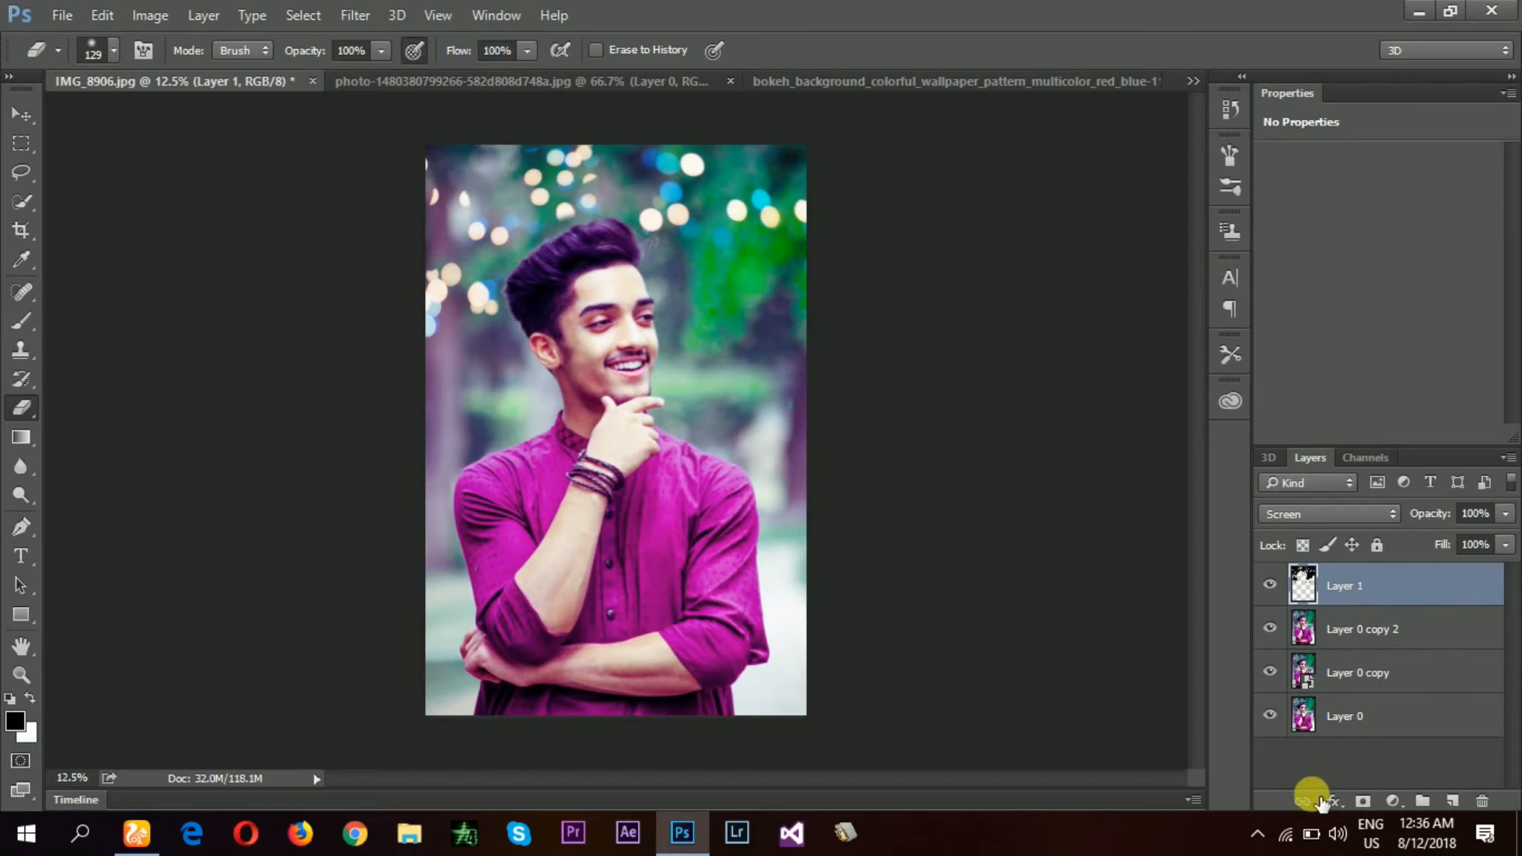
pyautogui.click(1257, 833)
pyautogui.rightClick(1304, 792)
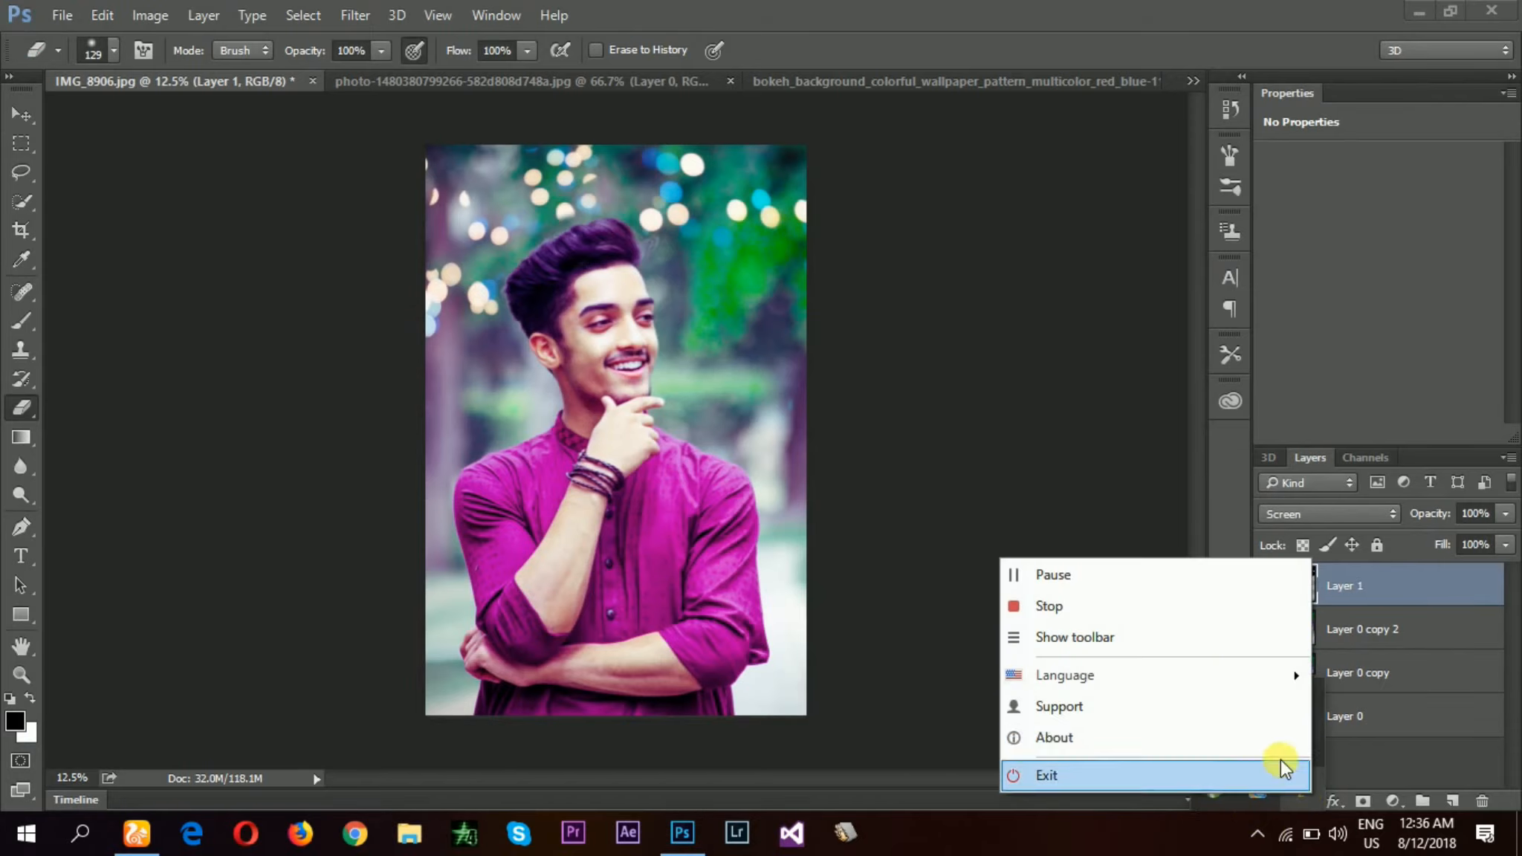
pyautogui.click(1040, 606)
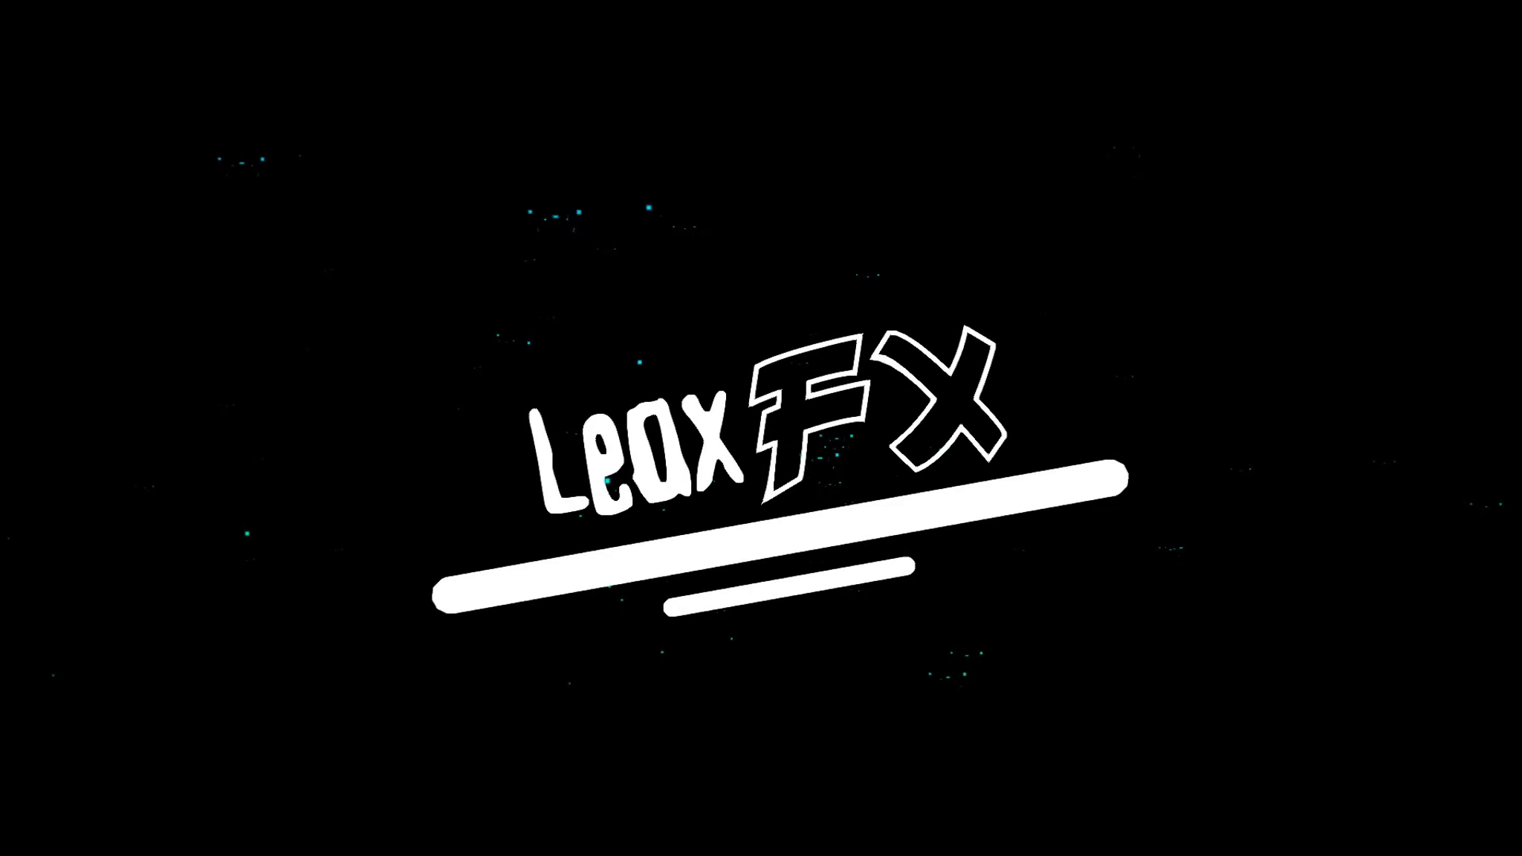